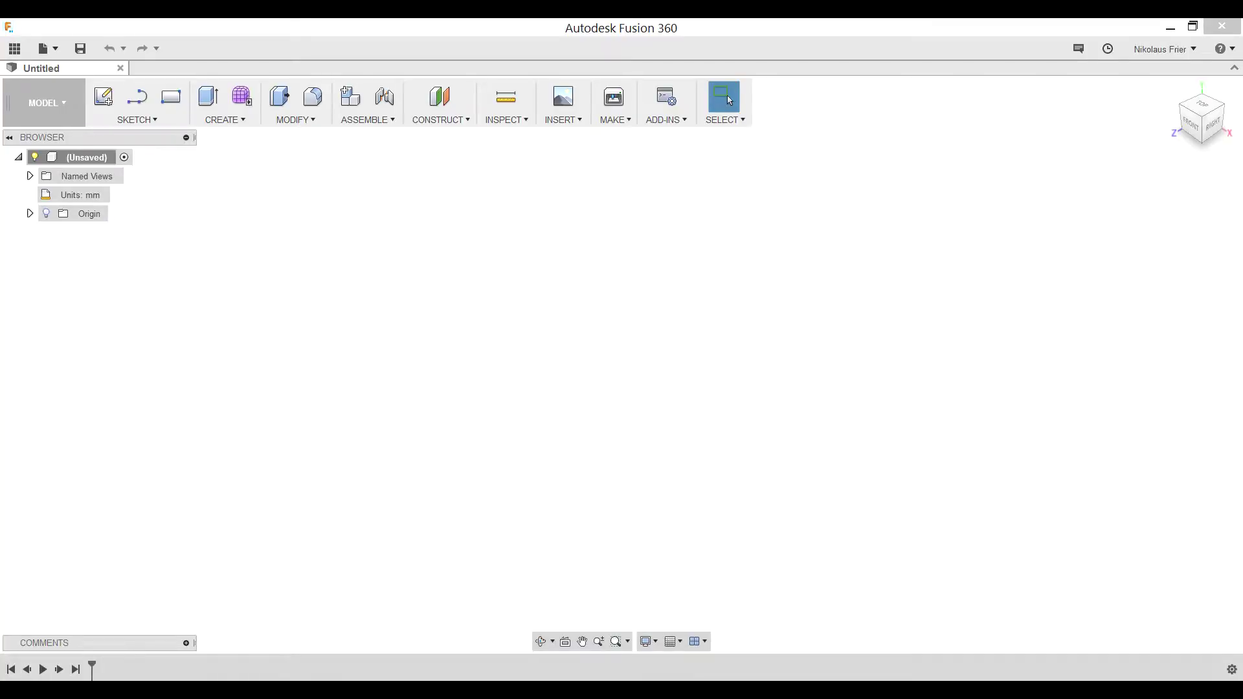
Start a sketch on the horizontal ground plane and draw a 10 mm diameter circle centred on the origin
left_click(104, 97)
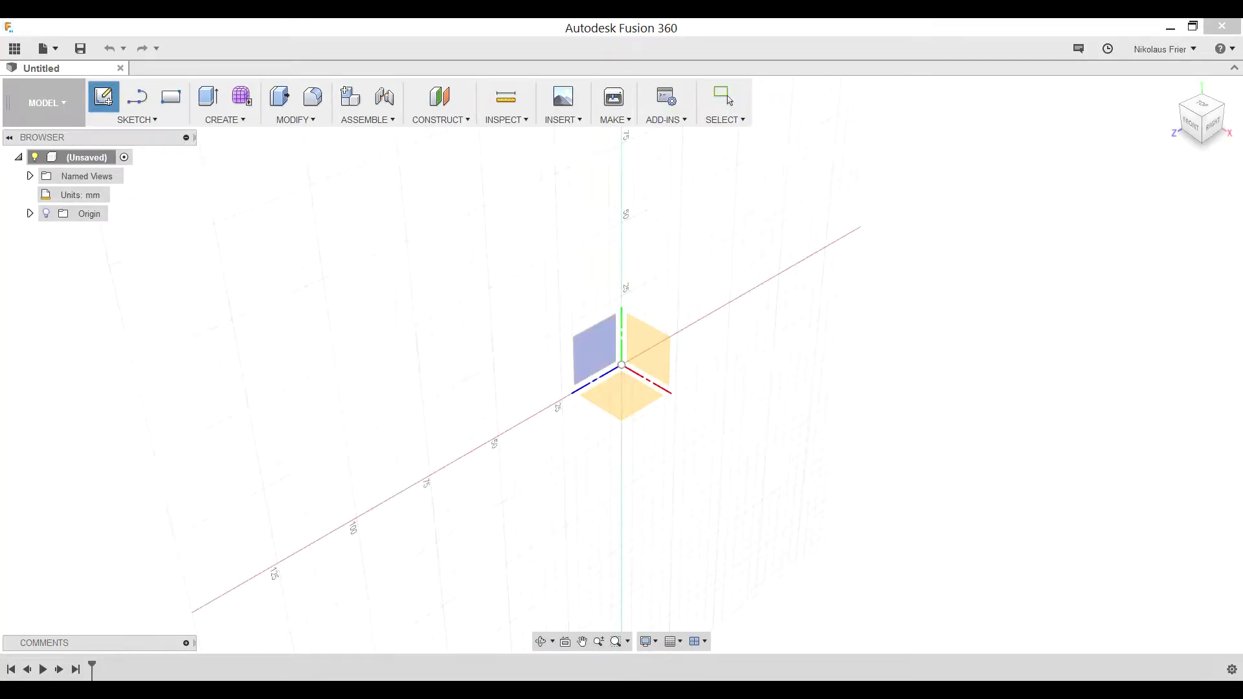
left_click(612, 411)
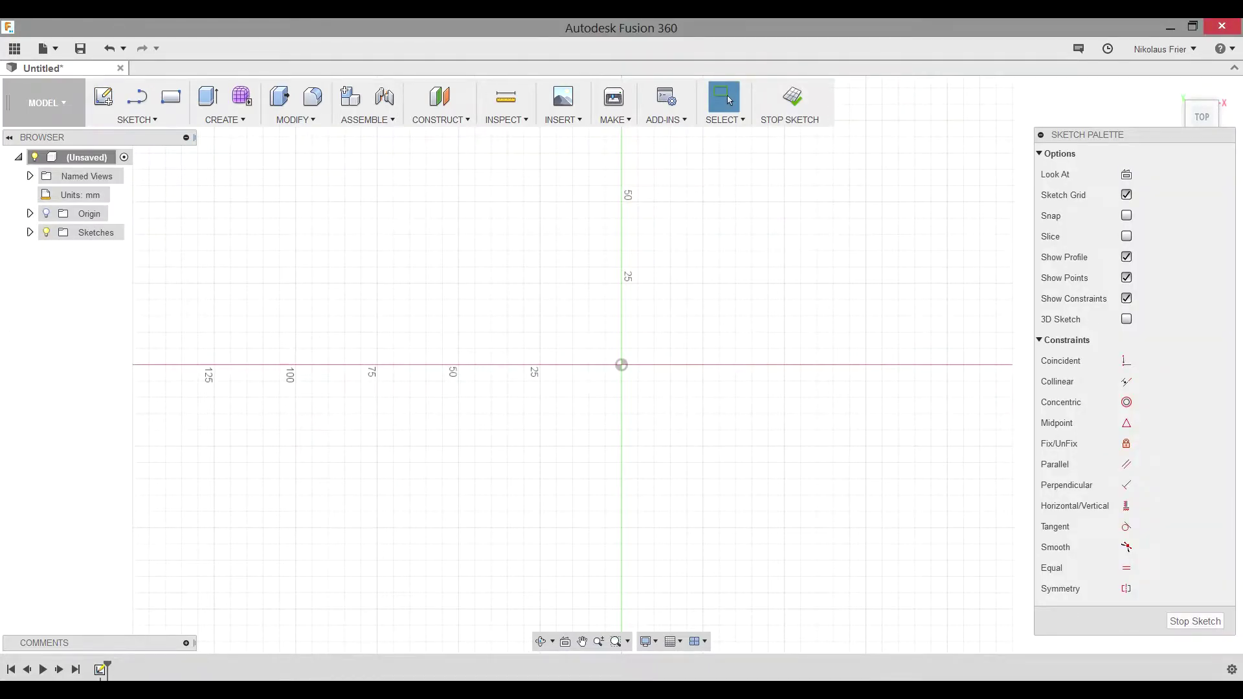
left_click(137, 119)
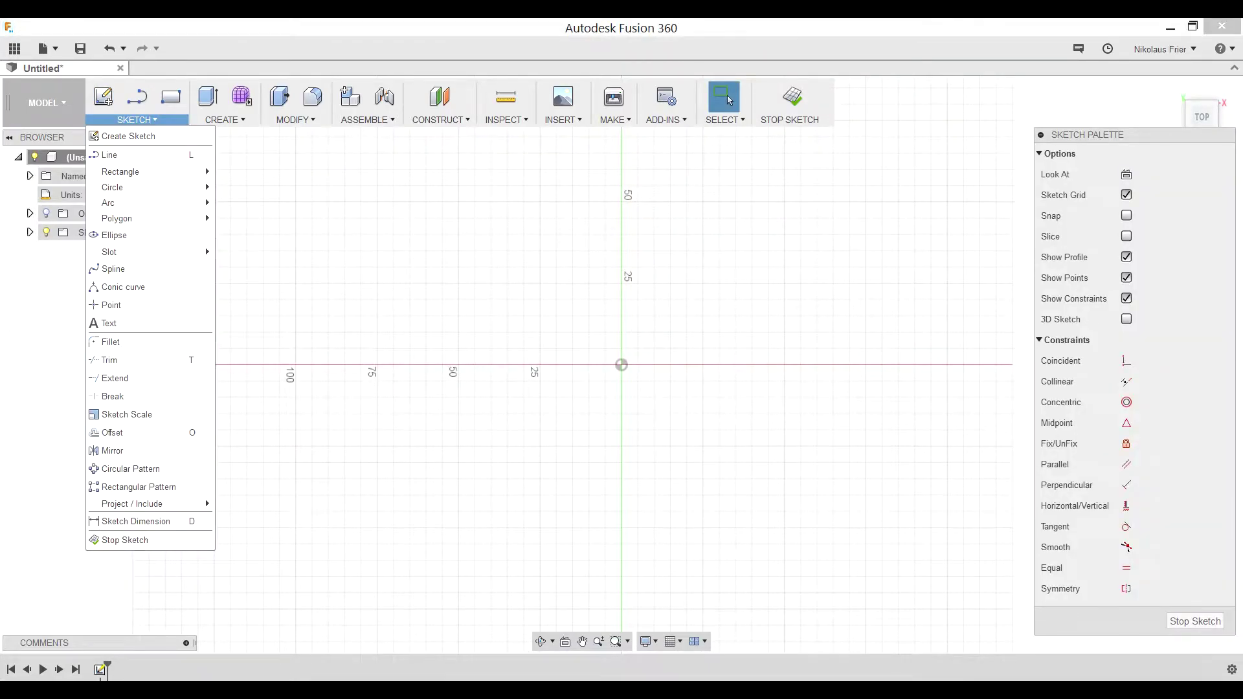
mouse_move(129, 187)
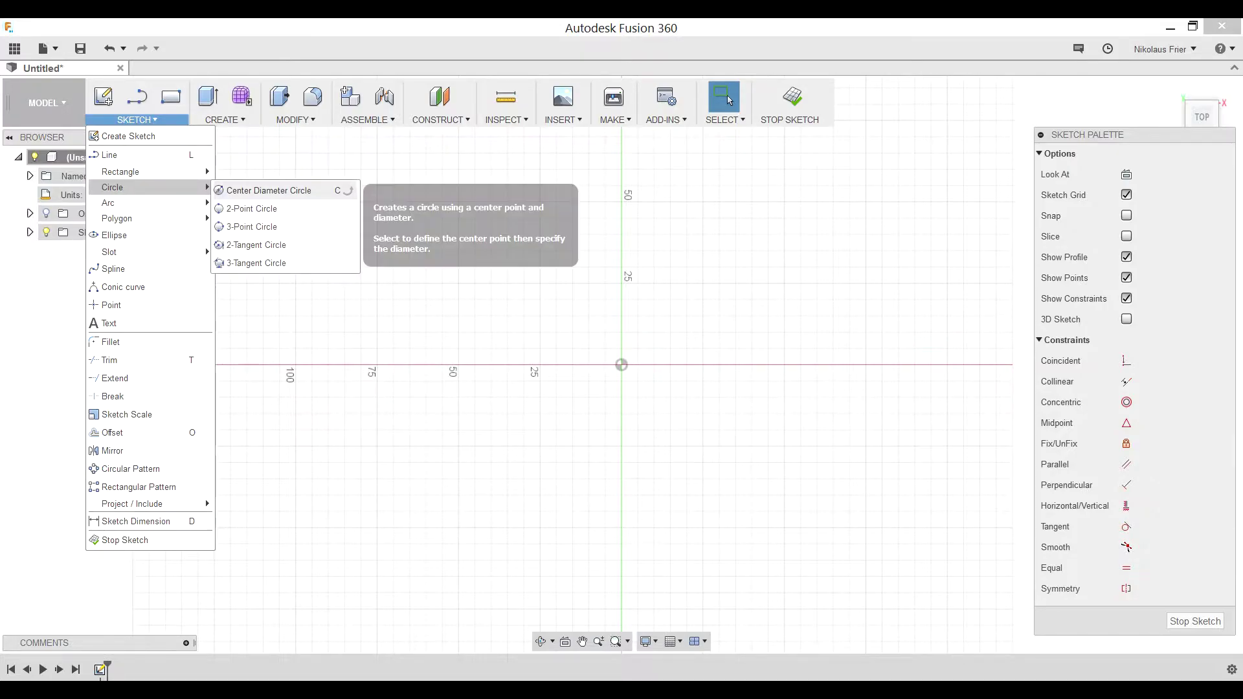
left_click(348, 191)
left_click(621, 365)
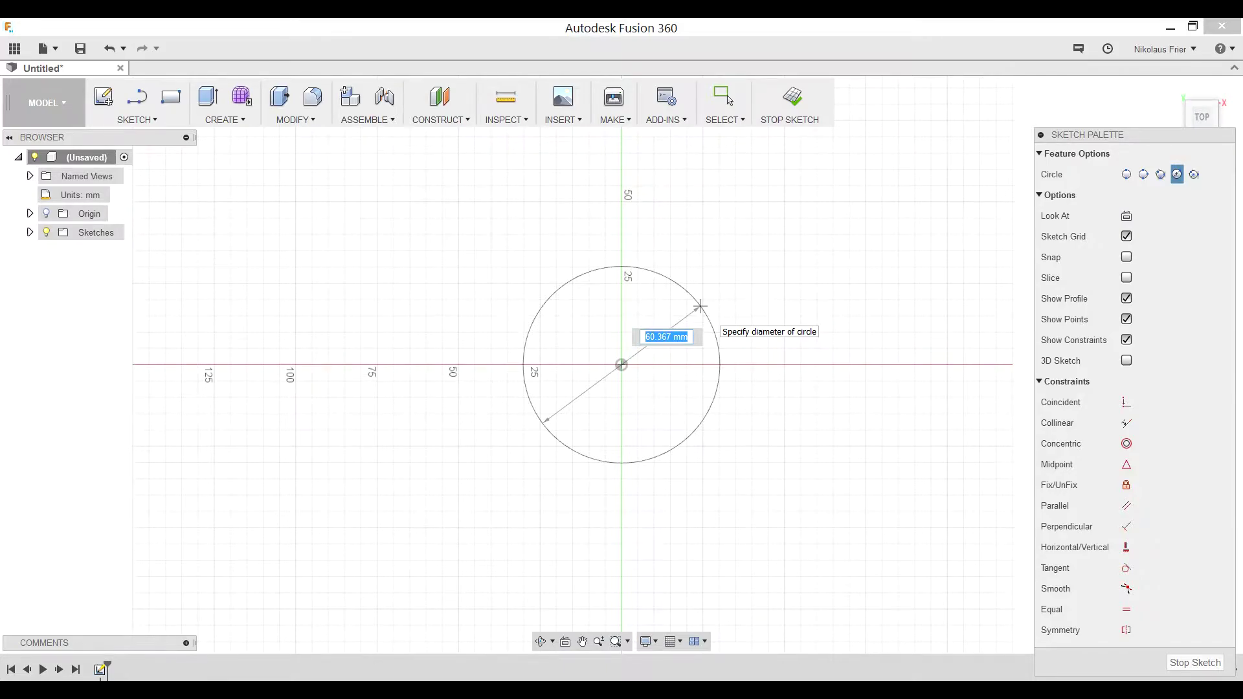
type("10")
key("Tab")
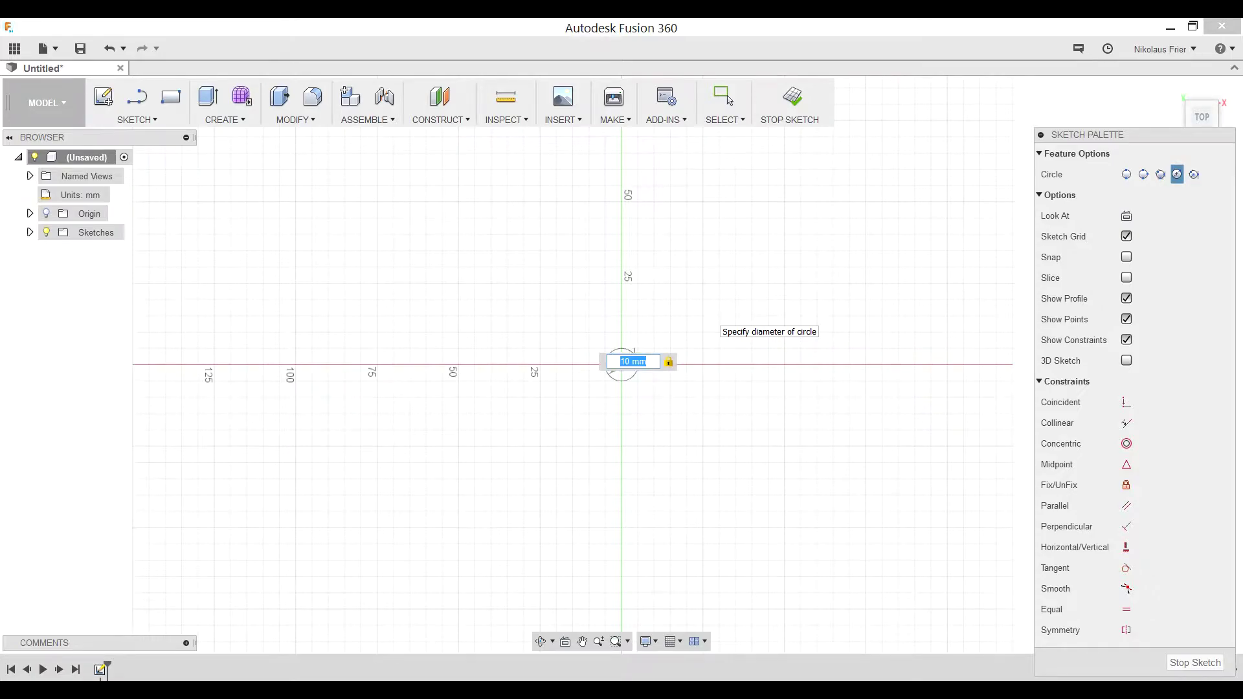
left_click(728, 99)
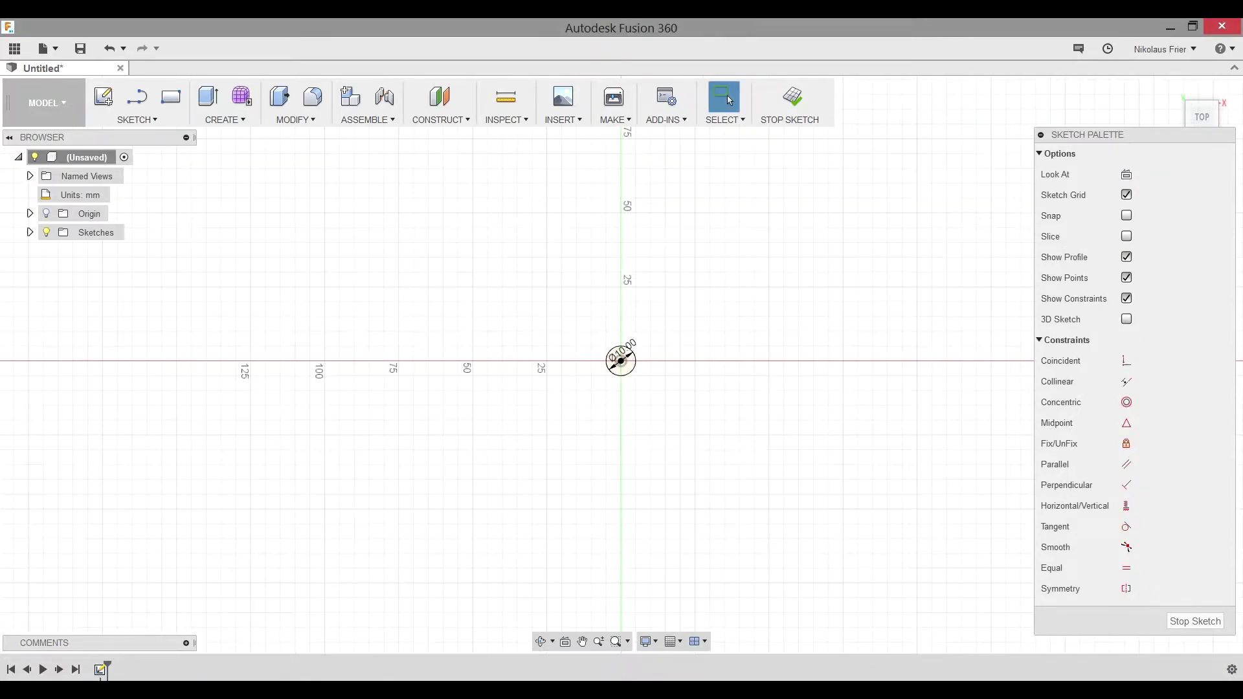
Draw a six-sided circumscribed polygon with a 10 mm radius centred on the circle, and finish the sketch
scroll(315, 348, "up", 5)
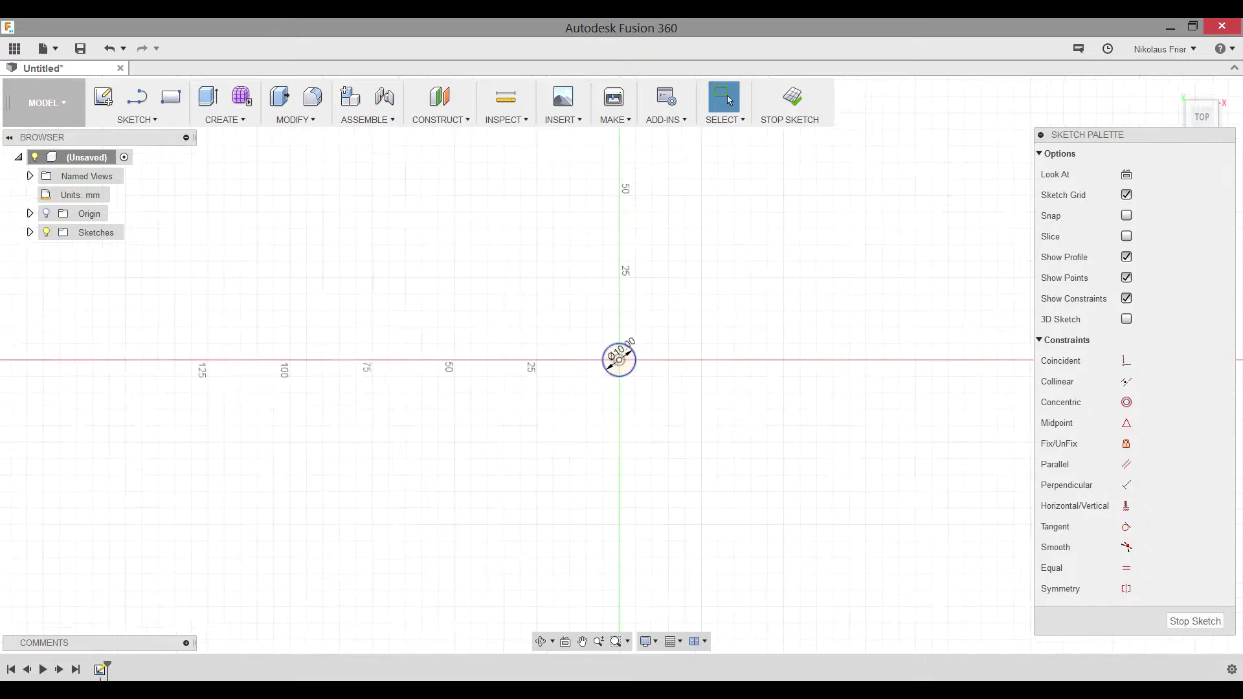
left_click_drag(315, 348, 260, 353)
left_click(728, 99)
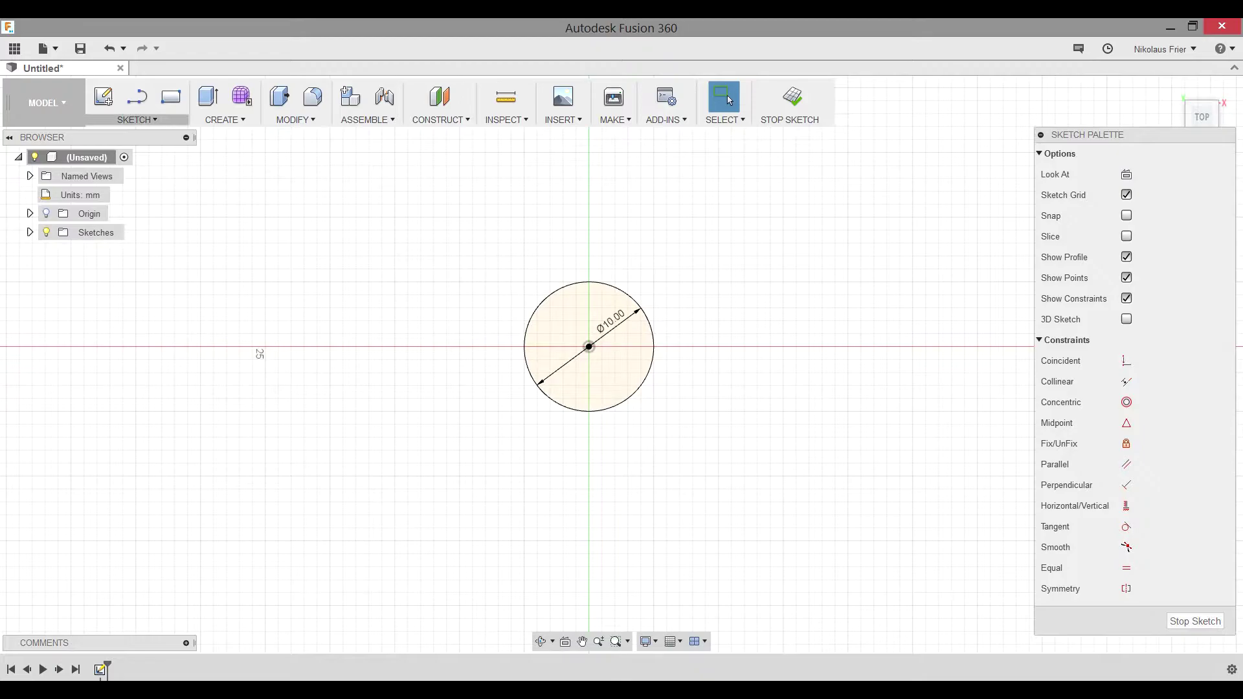
left_click(138, 119)
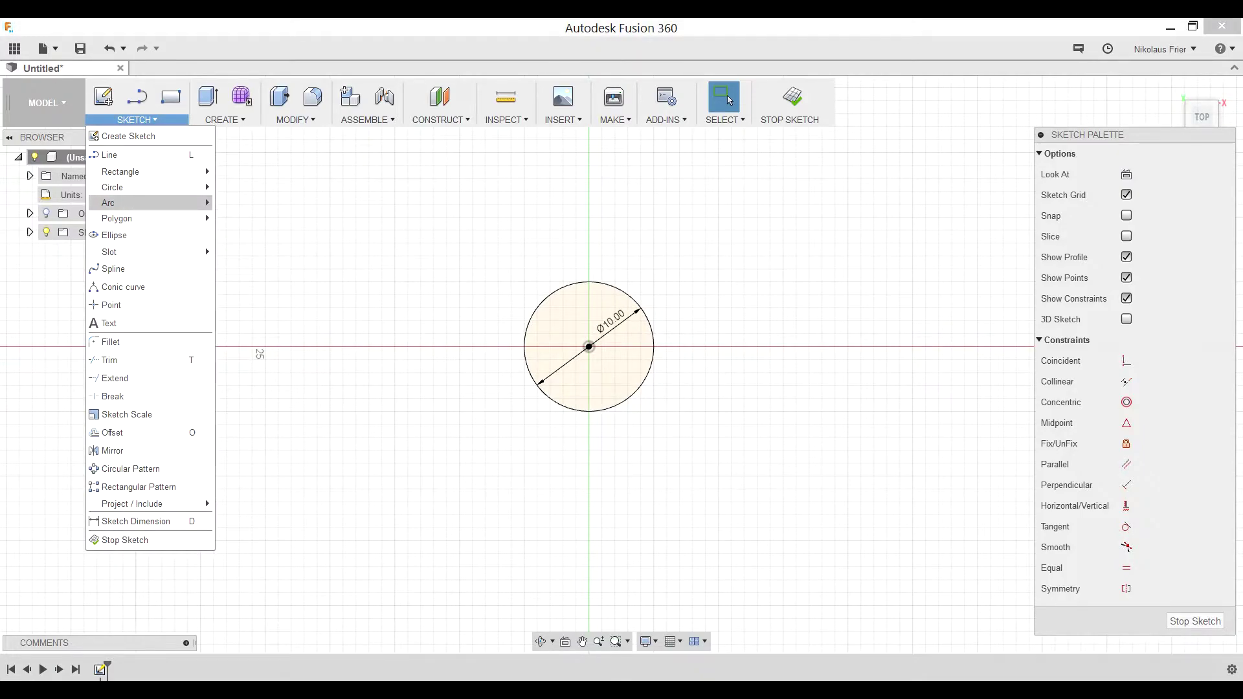
mouse_move(117, 218)
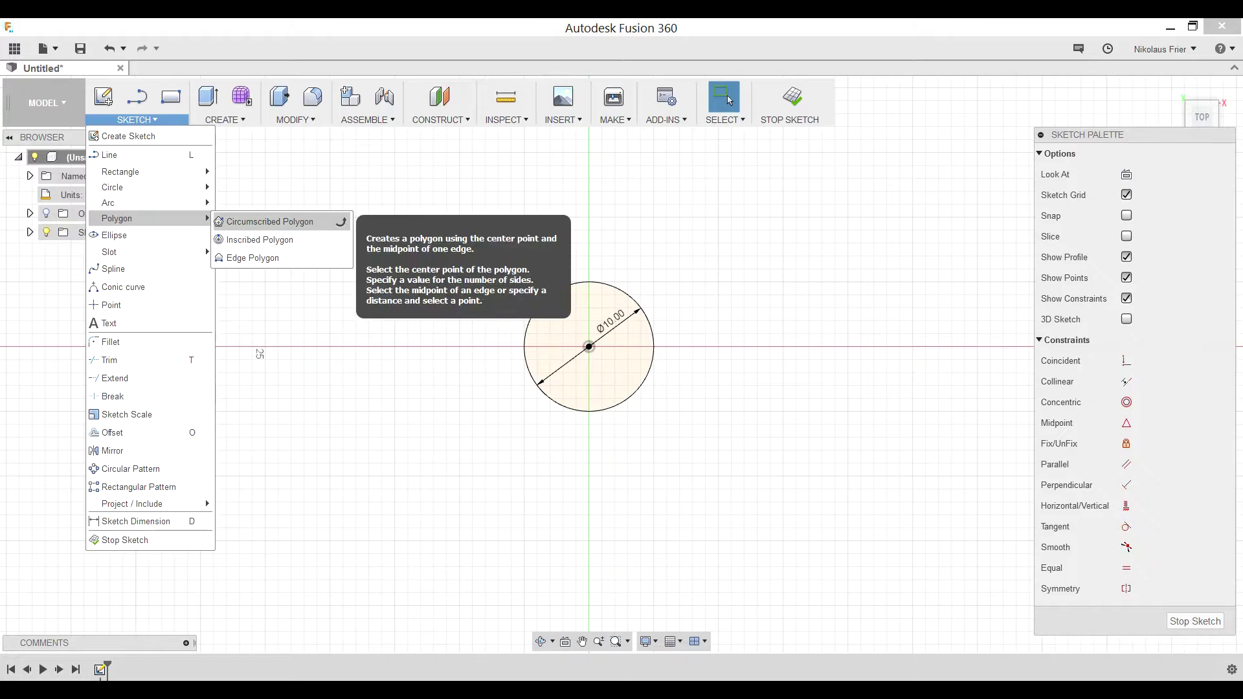
left_click(233, 221)
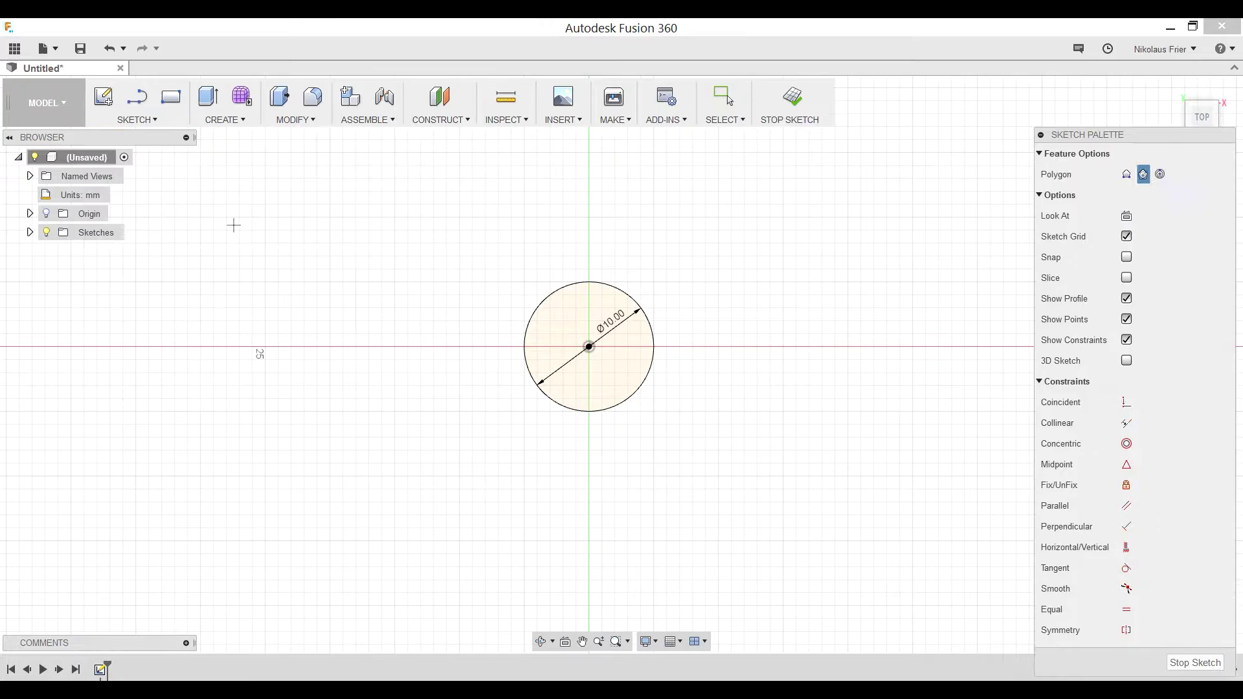
left_click(589, 347)
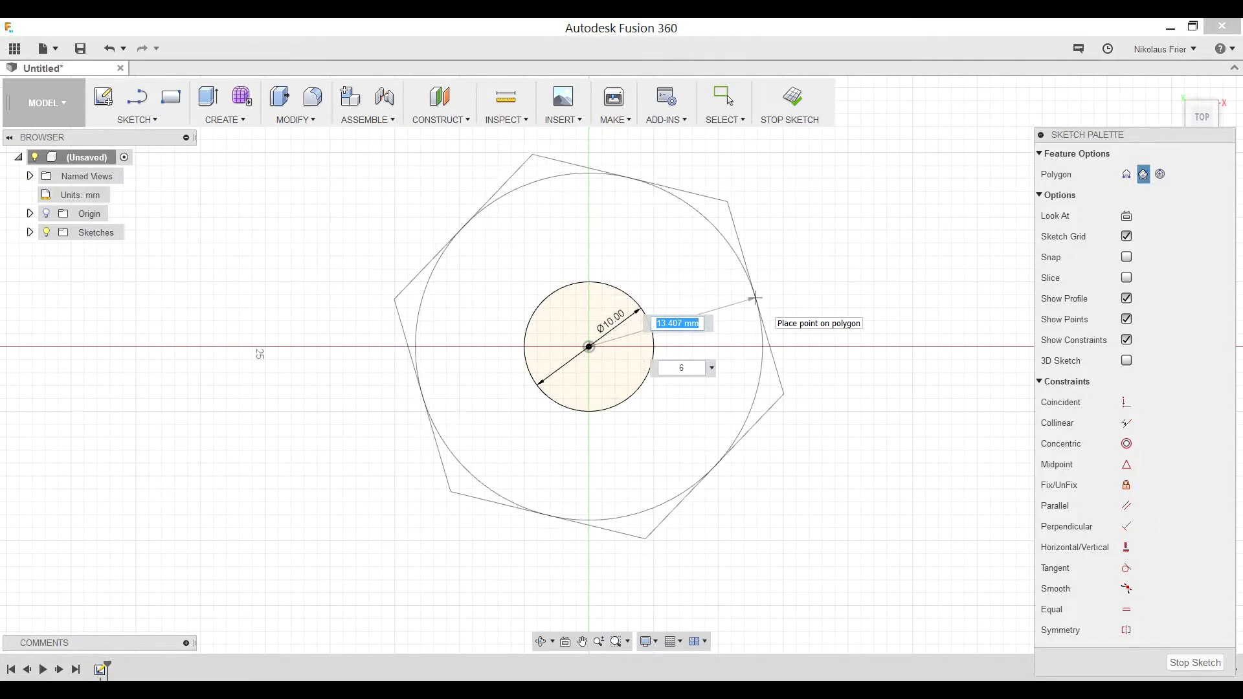
type("10")
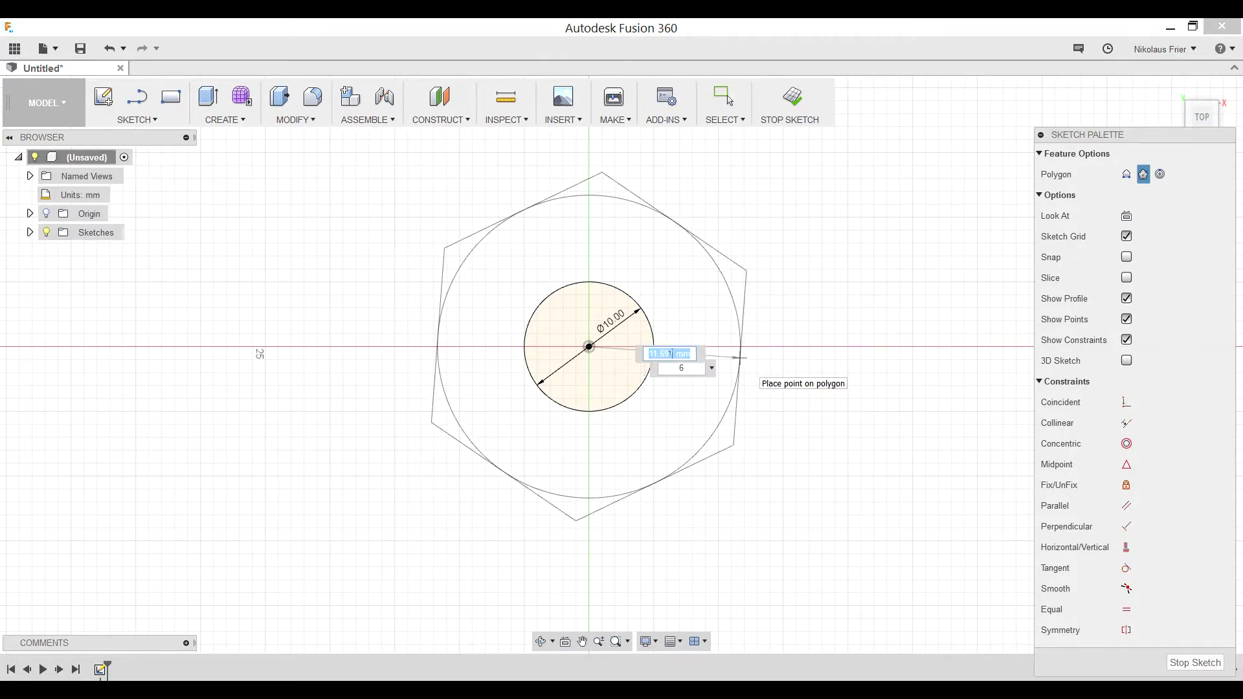
type("10")
key("Tab")
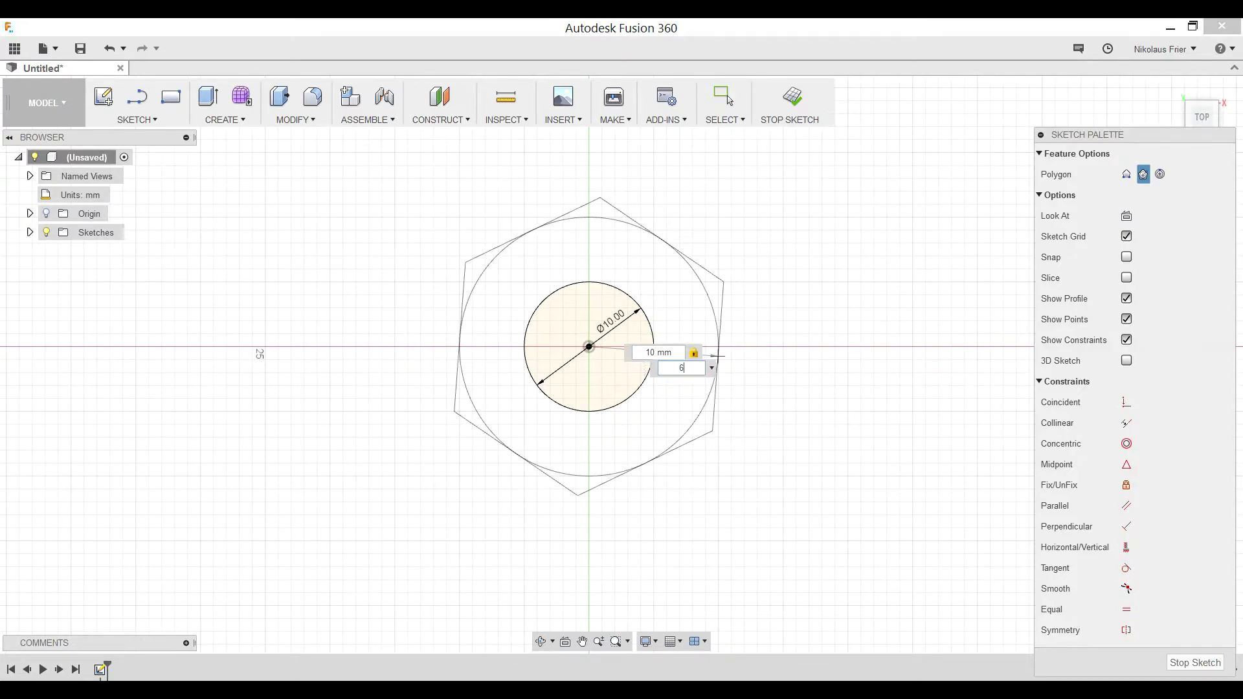
key("Tab")
left_click(730, 99)
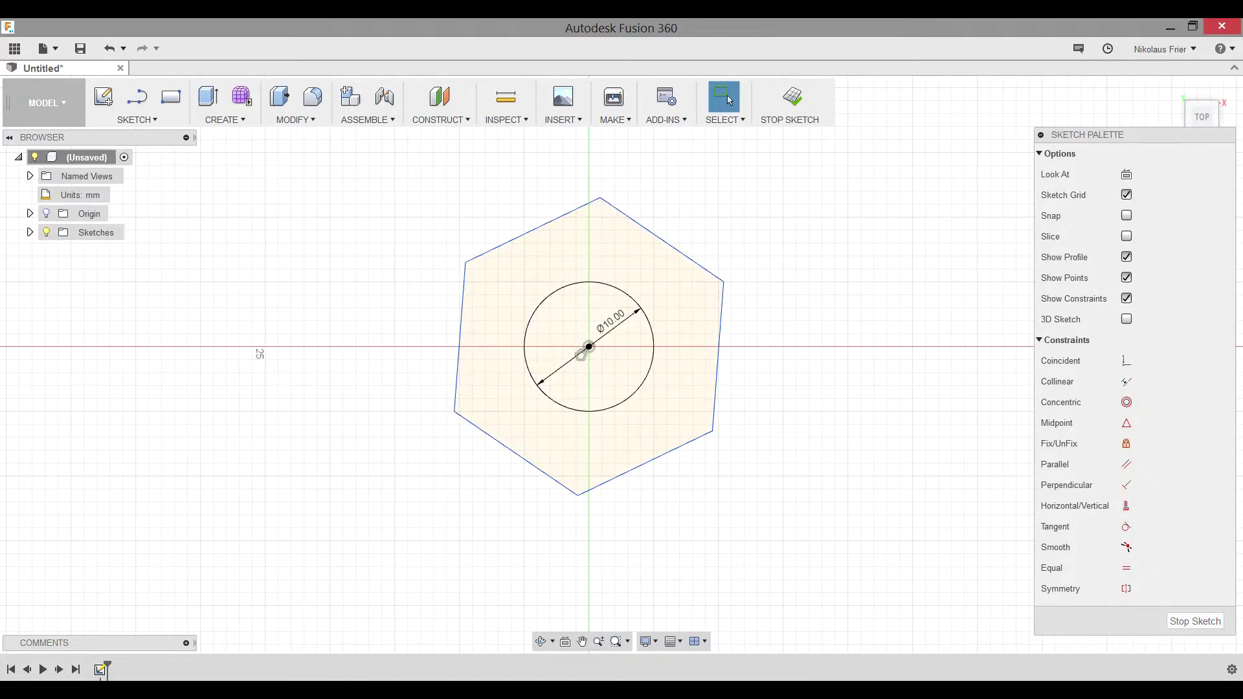
left_click(792, 97)
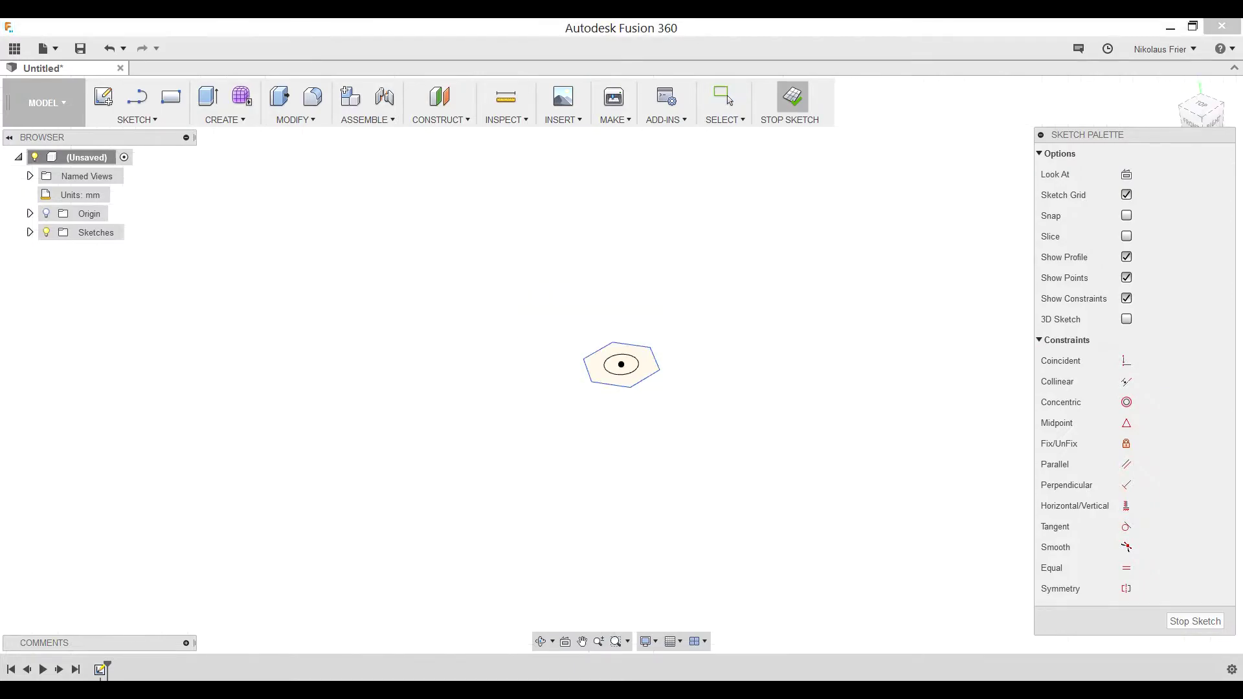
Extrude both the hexagon and inner circle profiles 10 mm as a new body to form the bolt head
key("e")
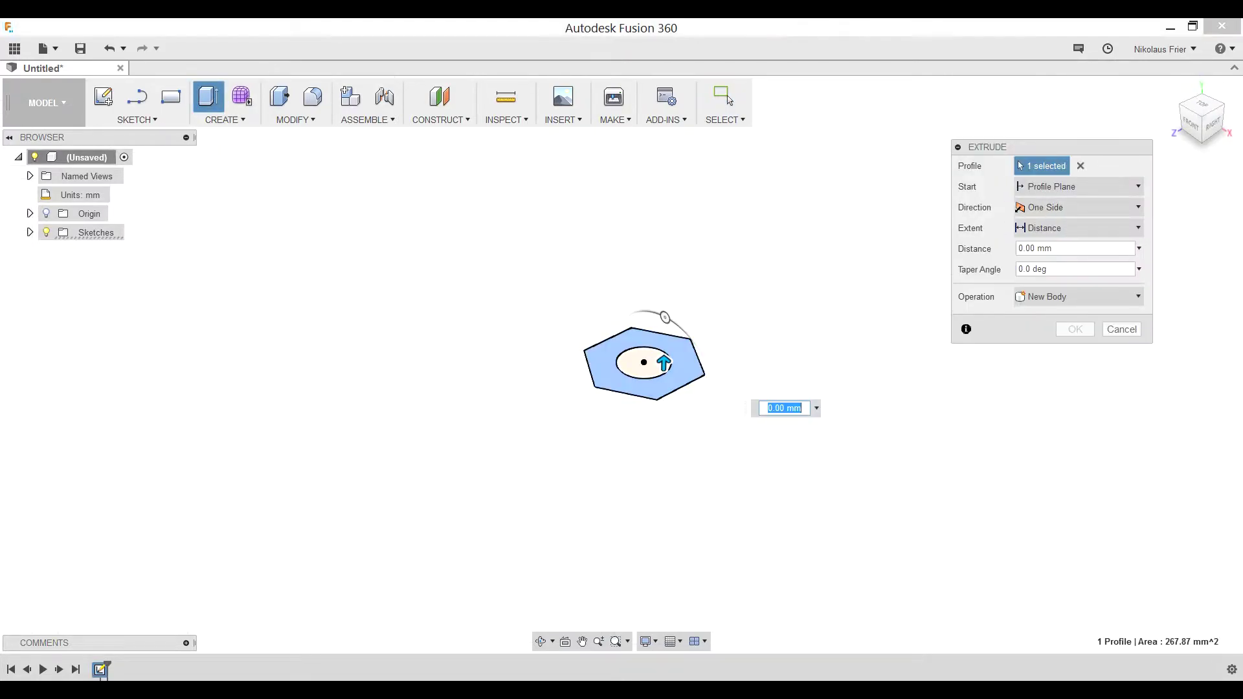
left_click(631, 368)
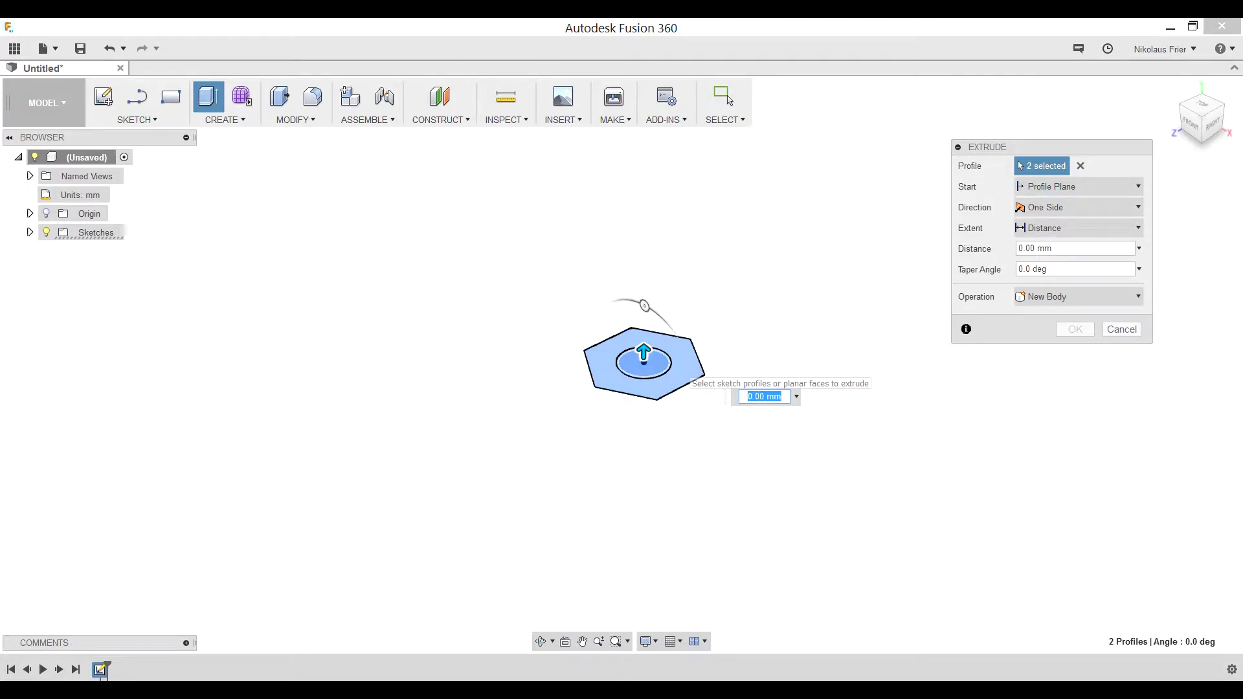
scroll(683, 369, "up", 2)
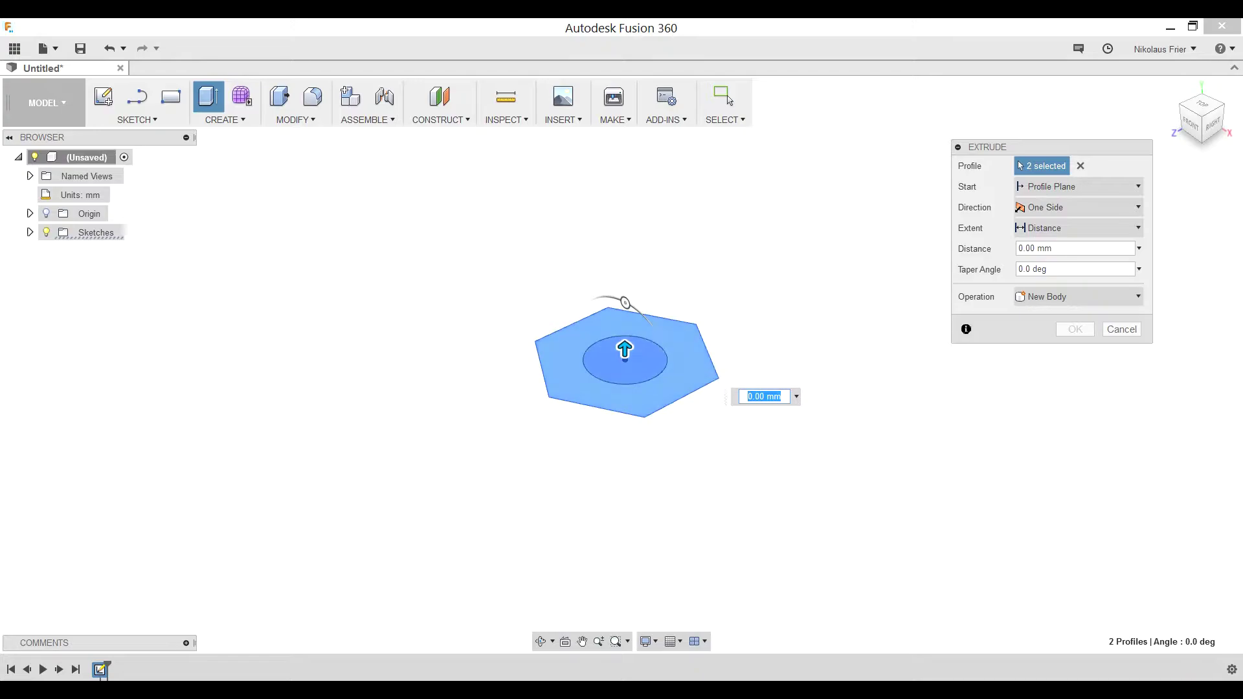
left_click_drag(1065, 249, 1010, 250)
type("100")
key("Tab")
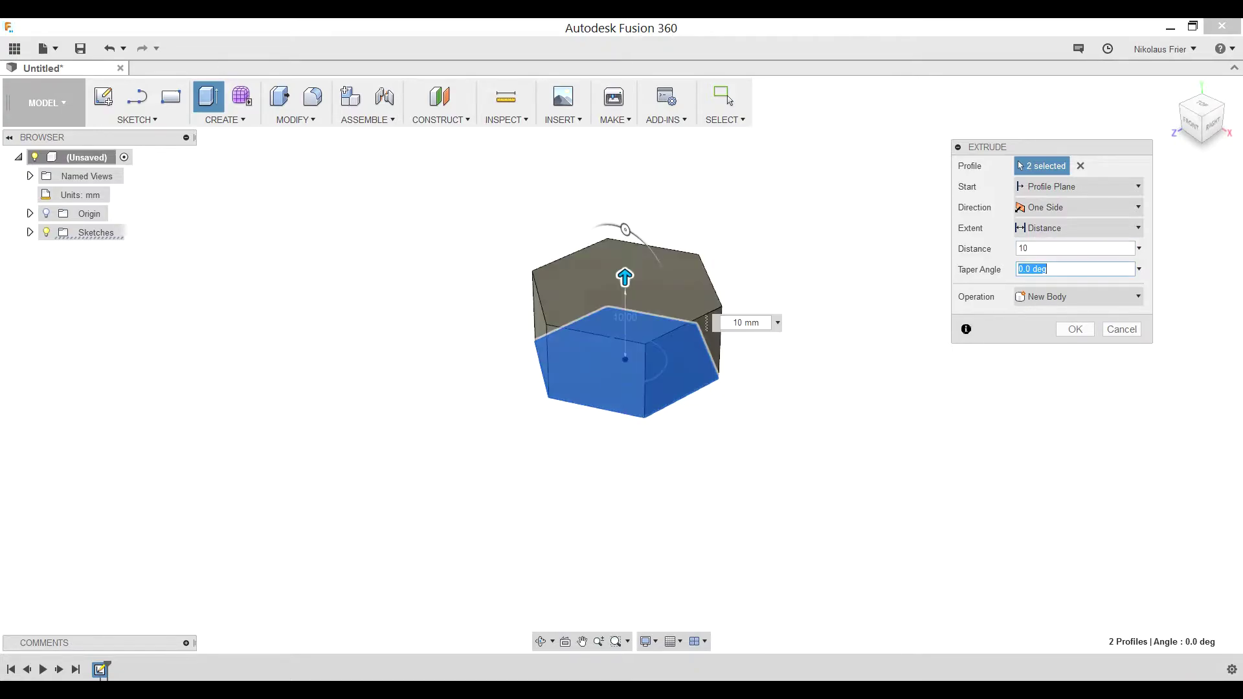
key("Return")
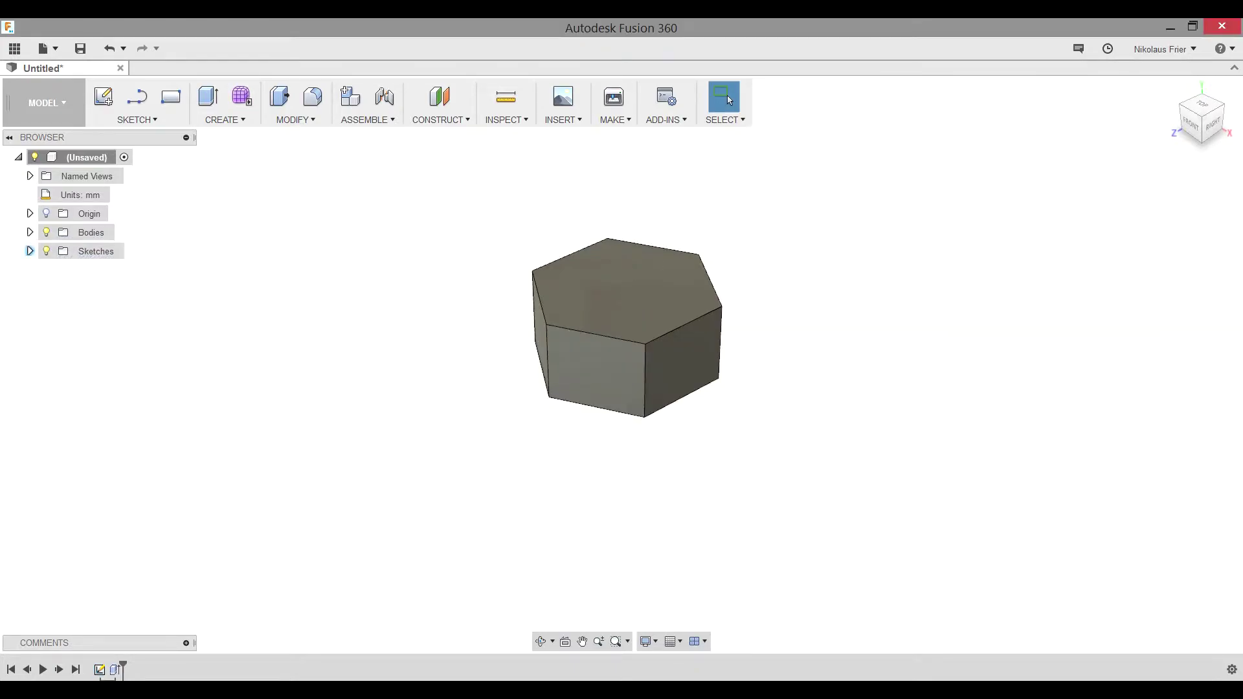
Show Sketch1 and extrude its circle by -50 mm from the underside of the hexagonal head, joined to the body
left_click(30, 251)
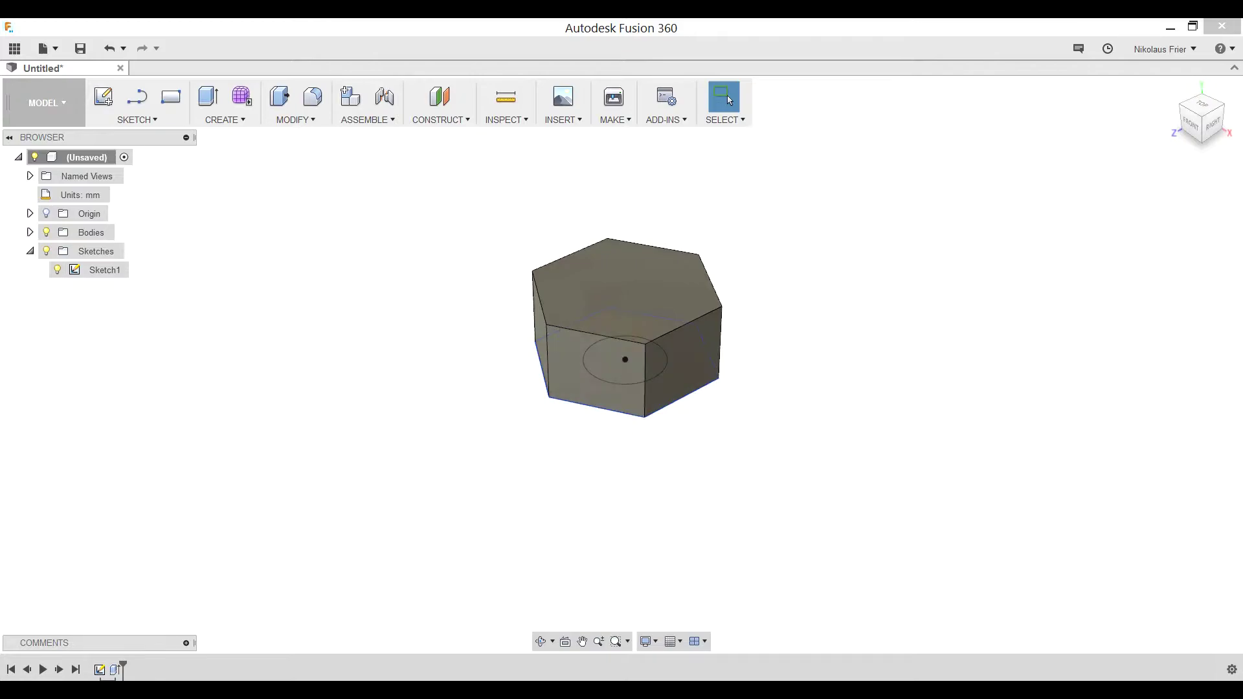
middle_click_drag(621, 402, 595, 223, "shift")
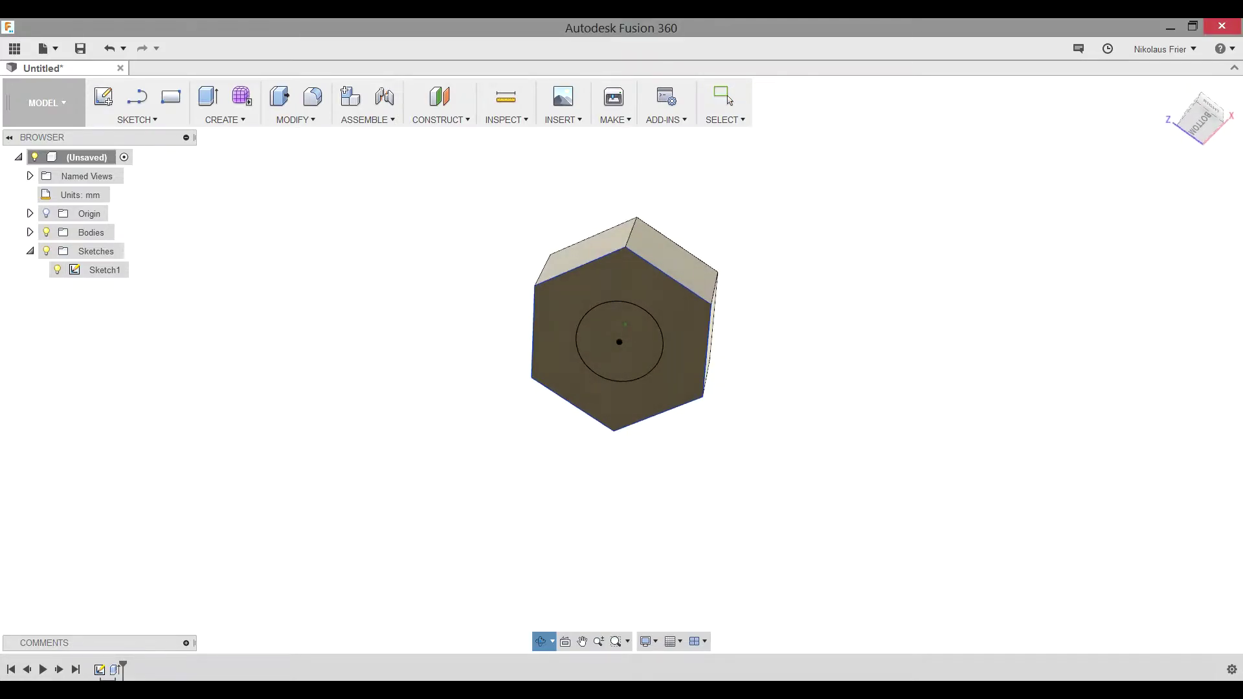
middle_click_drag(730, 101, 730, 100, "shift")
key("e")
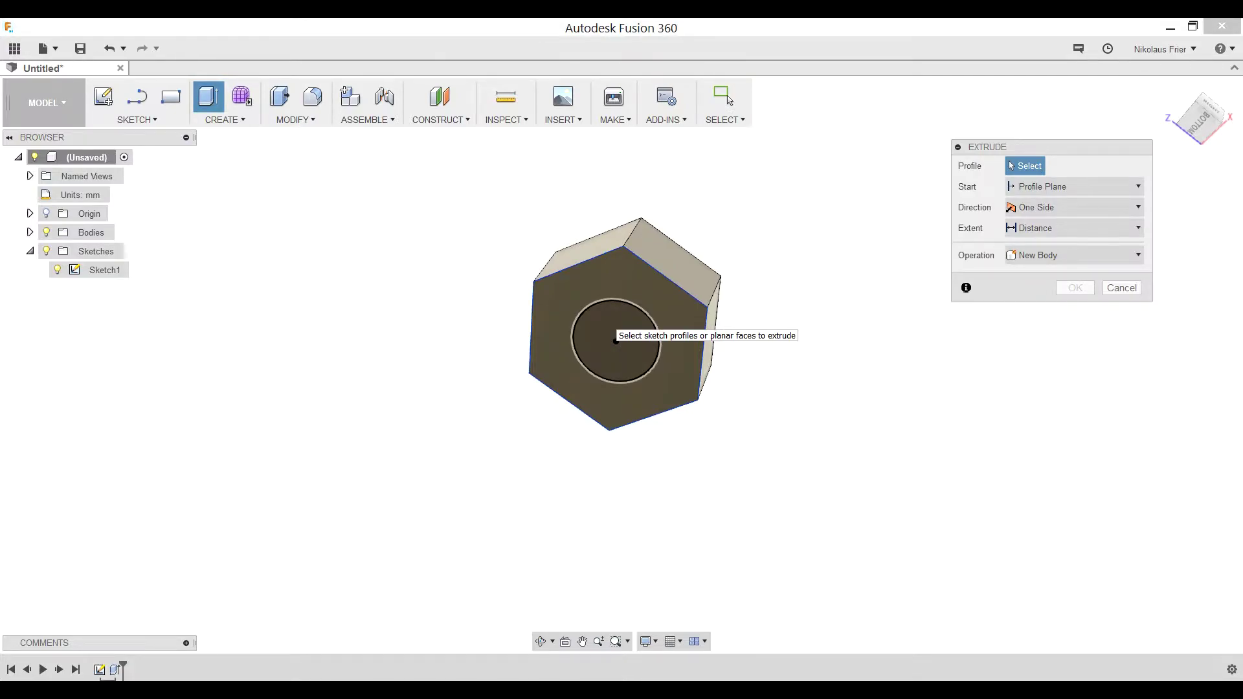
left_click(616, 340)
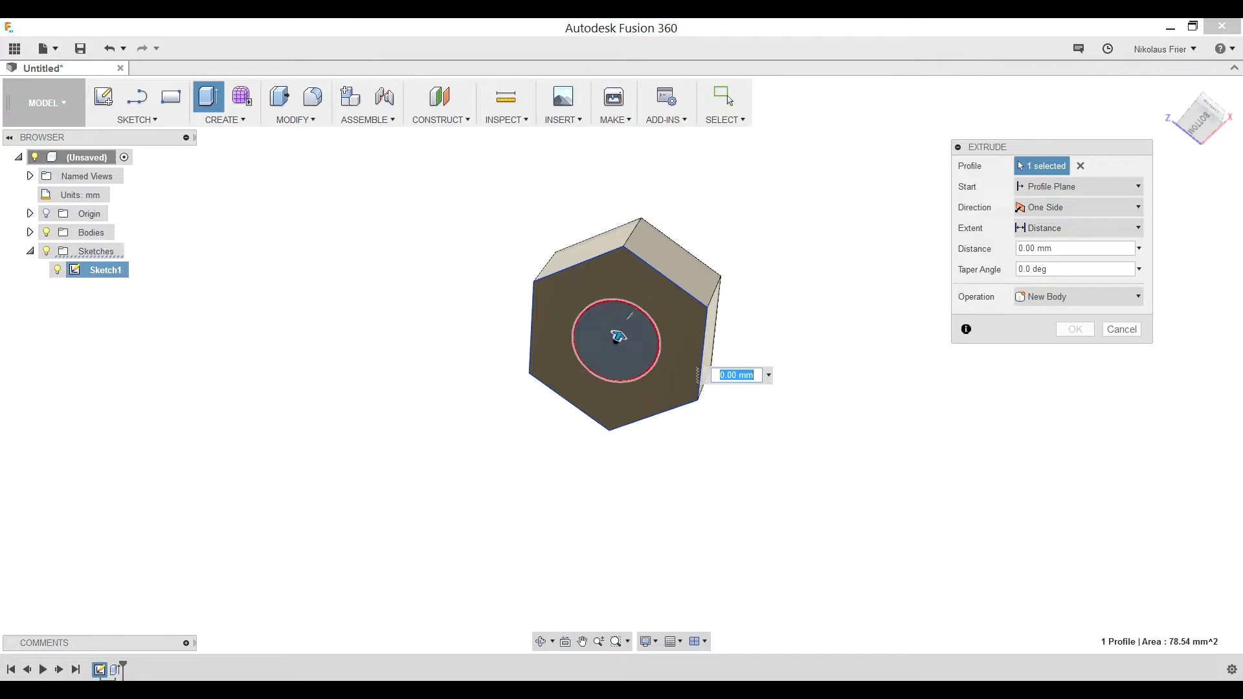
left_click(1049, 248)
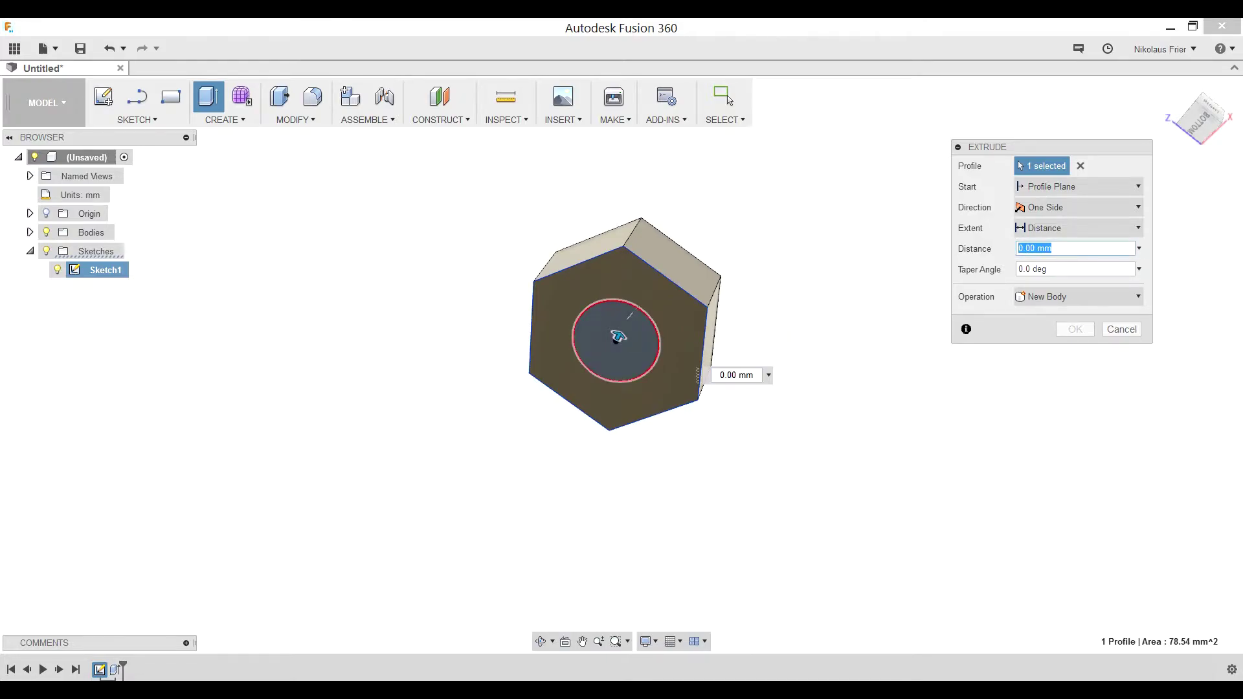
type("-50mm")
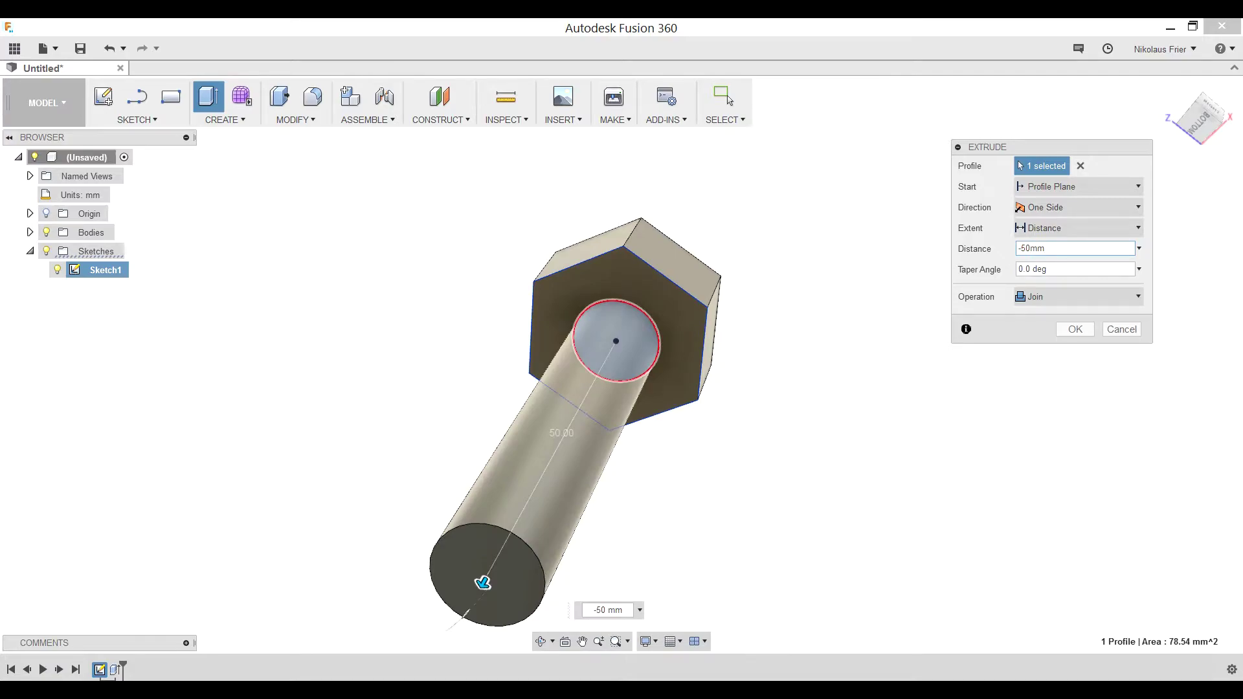
key("Return")
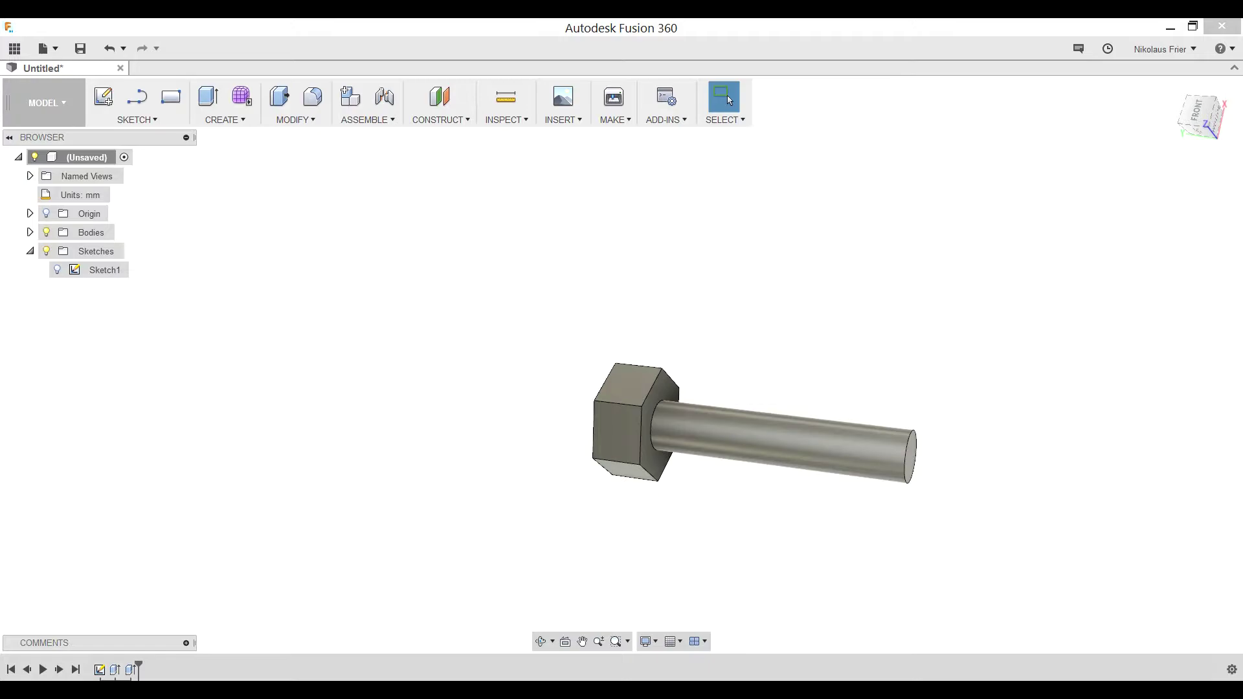
Set up a modeled, full-length ISO Metric thread on the shank's cylindrical face with designation M10x1.5 and the Remember option enabled
left_click(225, 120)
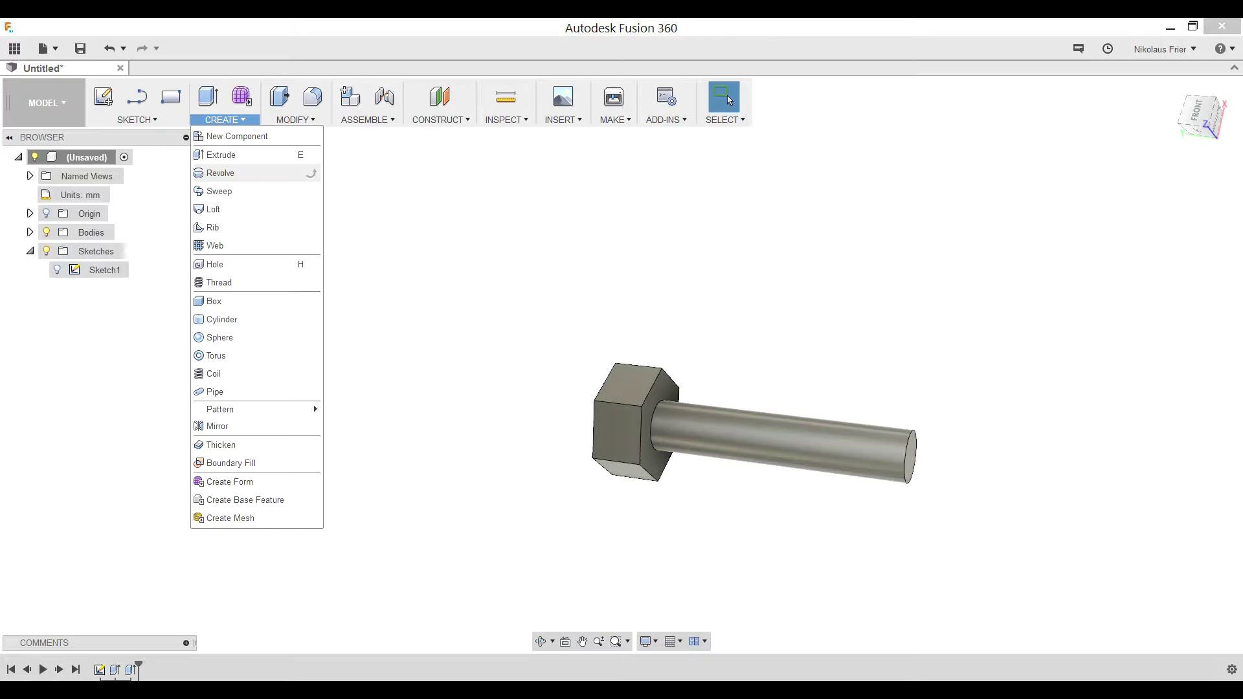
left_click(220, 283)
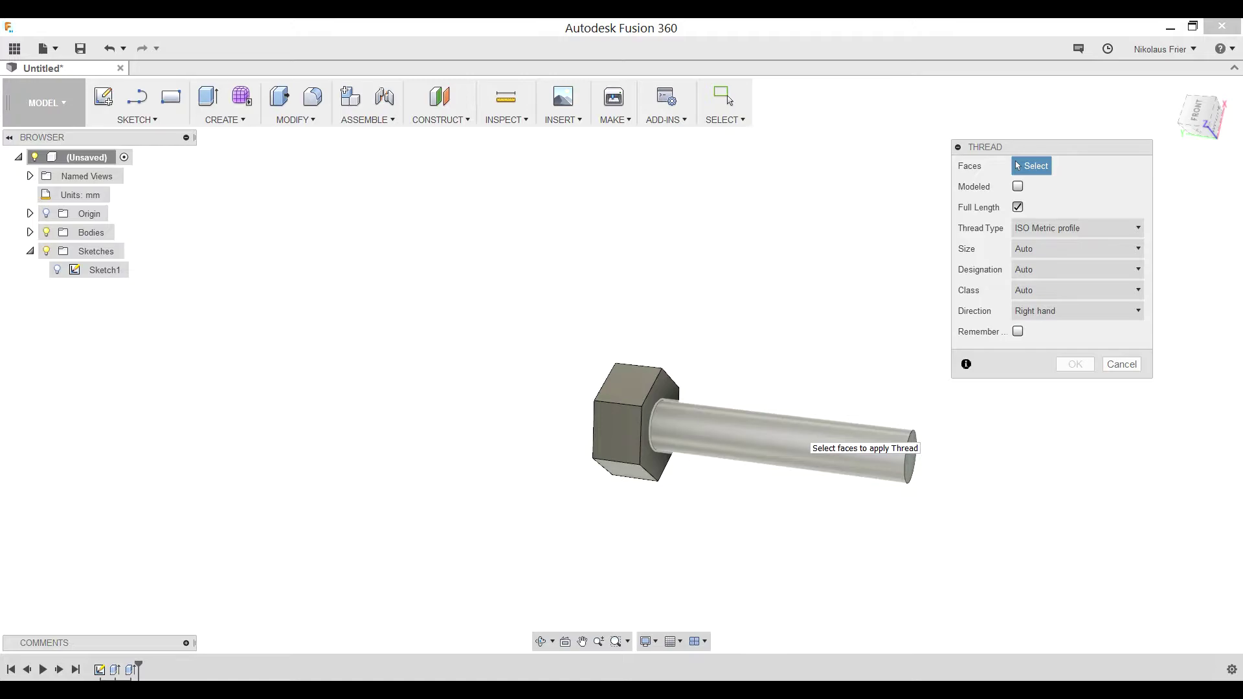
left_click(807, 444)
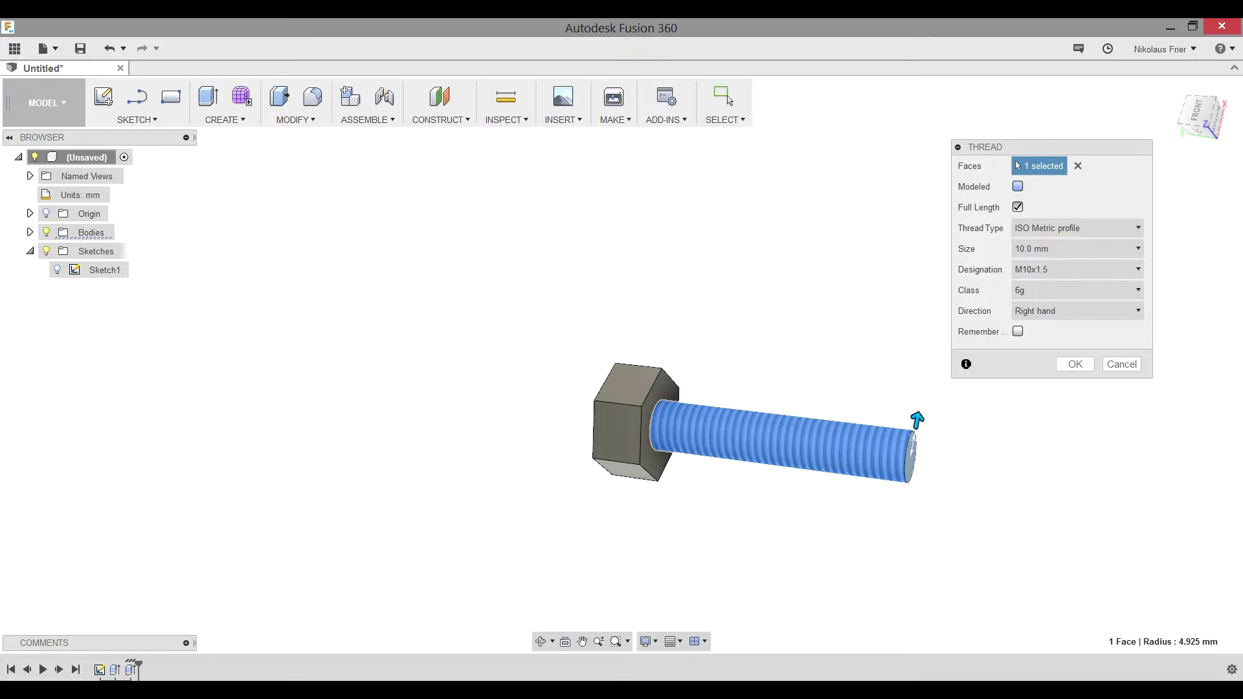
left_click(1018, 186)
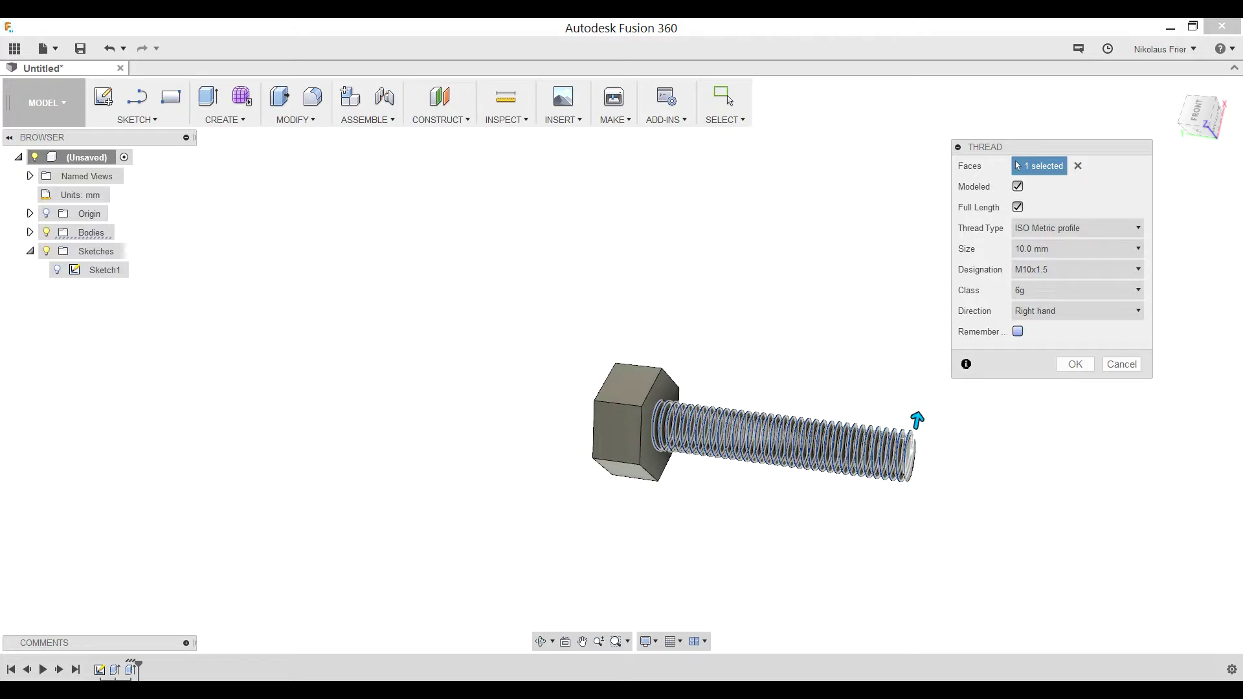
left_click(1018, 331)
left_click(1018, 332)
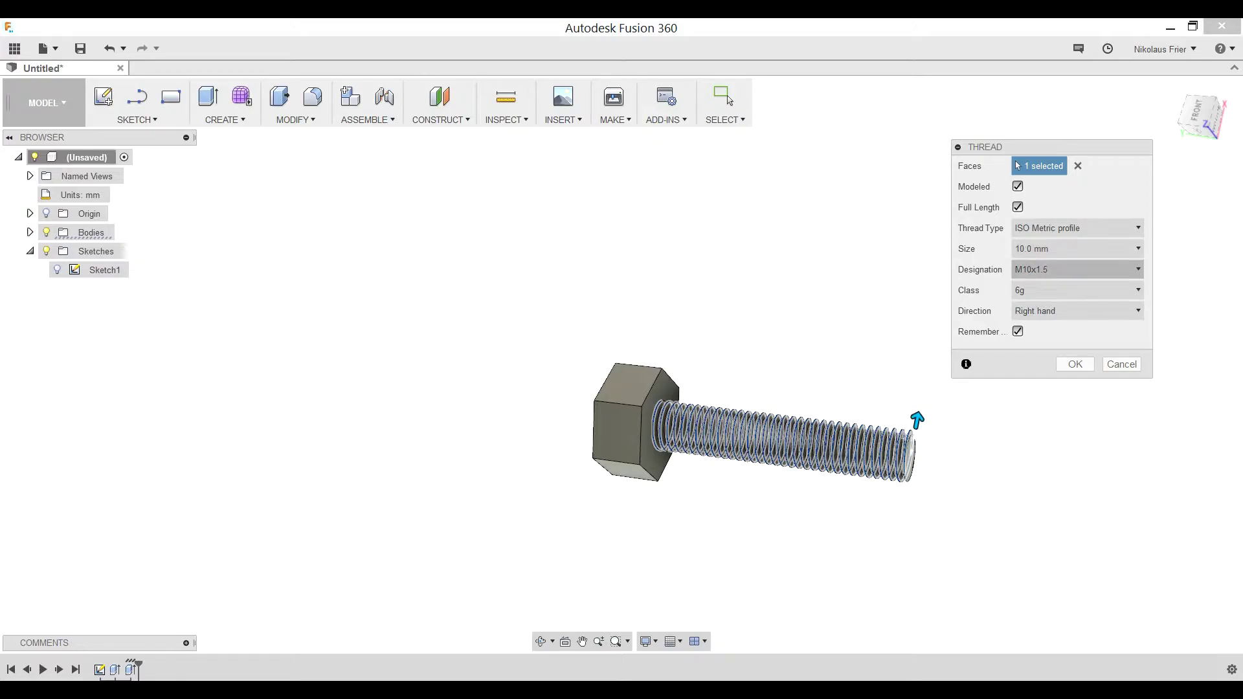
left_click(1075, 269)
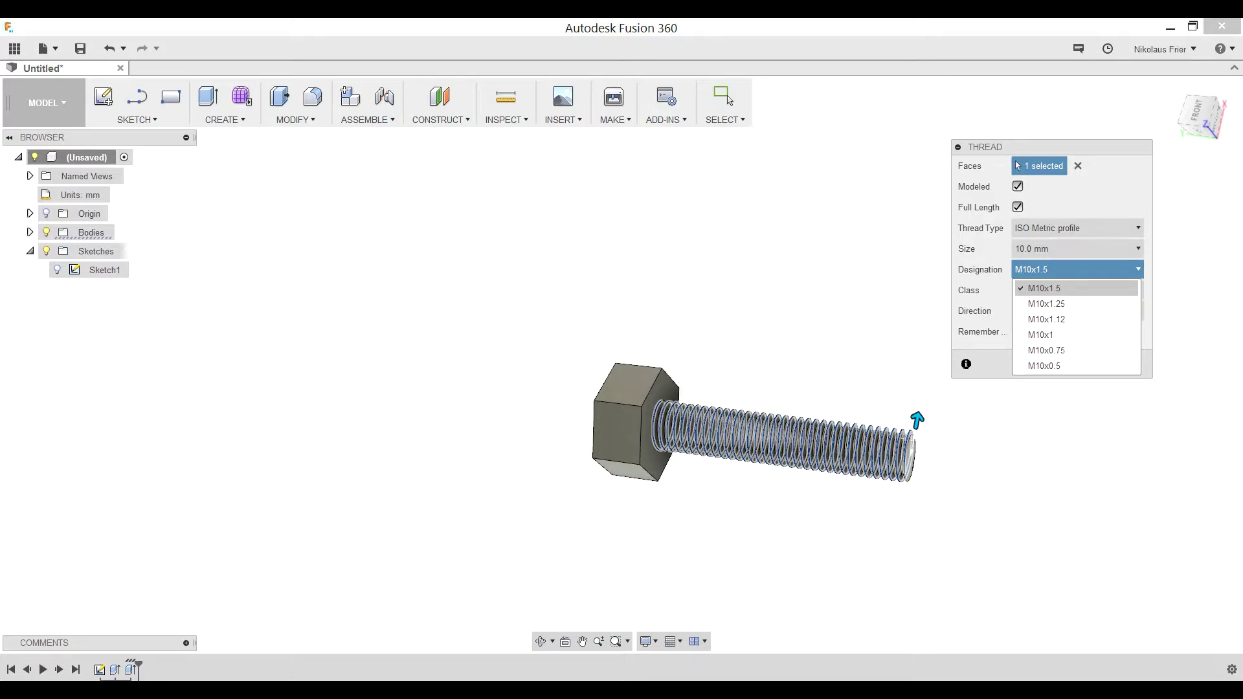
left_click(1061, 289)
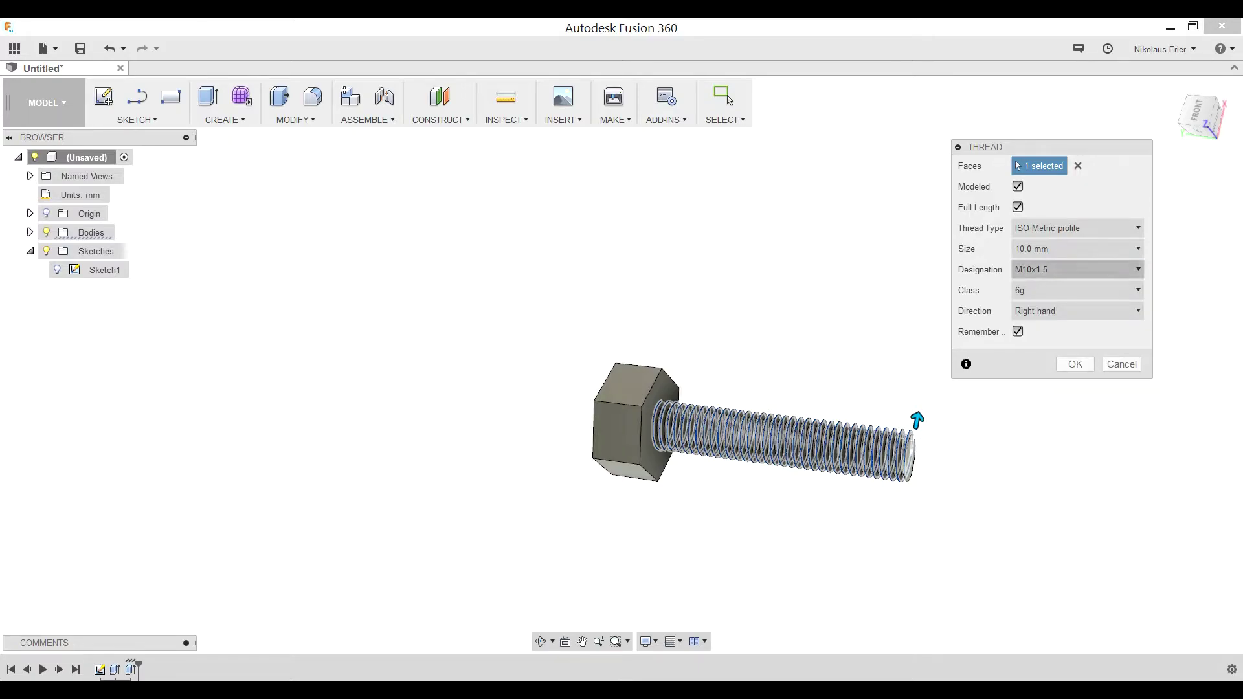
Try the finer M10x0.5 designation on the shank thread and inspect its preview
scroll(904, 477, "up", 5)
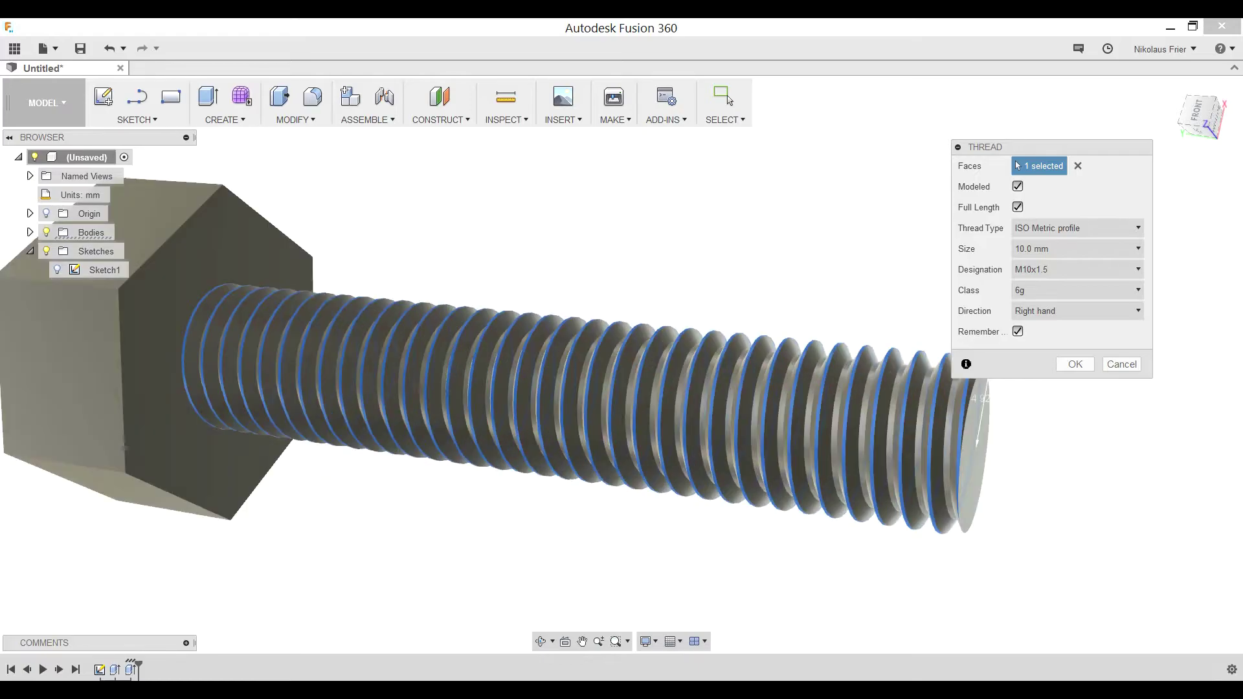
scroll(941, 310, "down", 2)
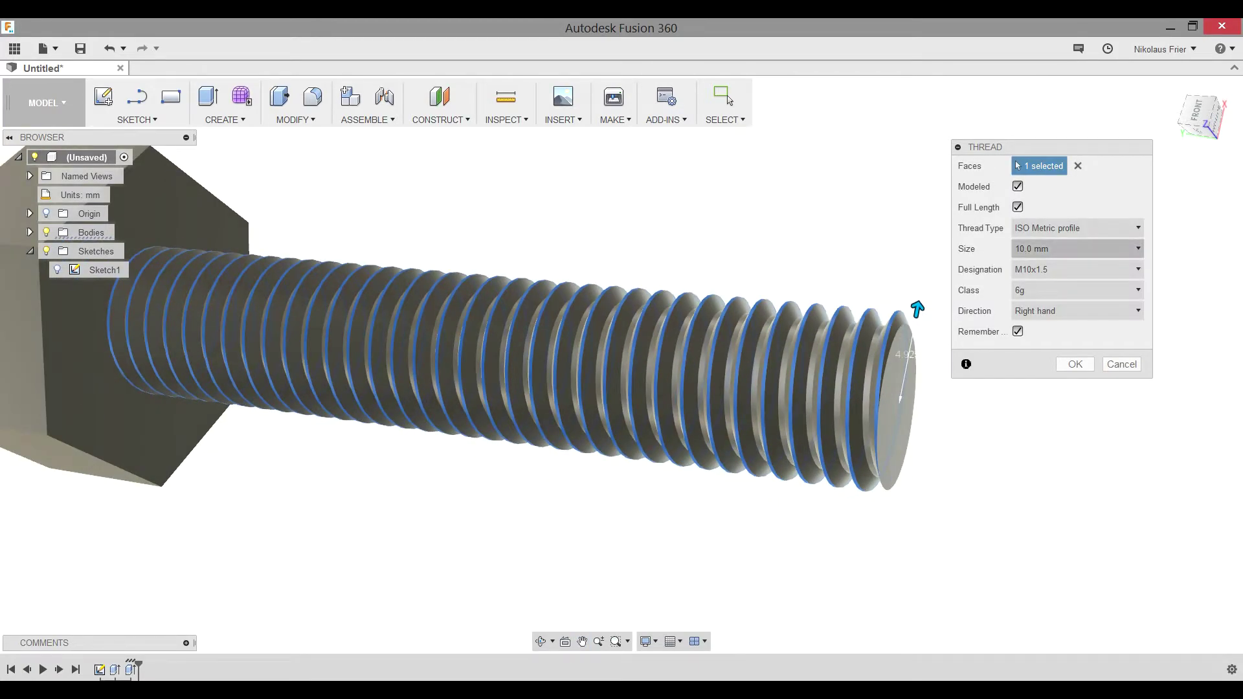
left_click(1078, 249)
left_click(1065, 323)
left_click(1078, 270)
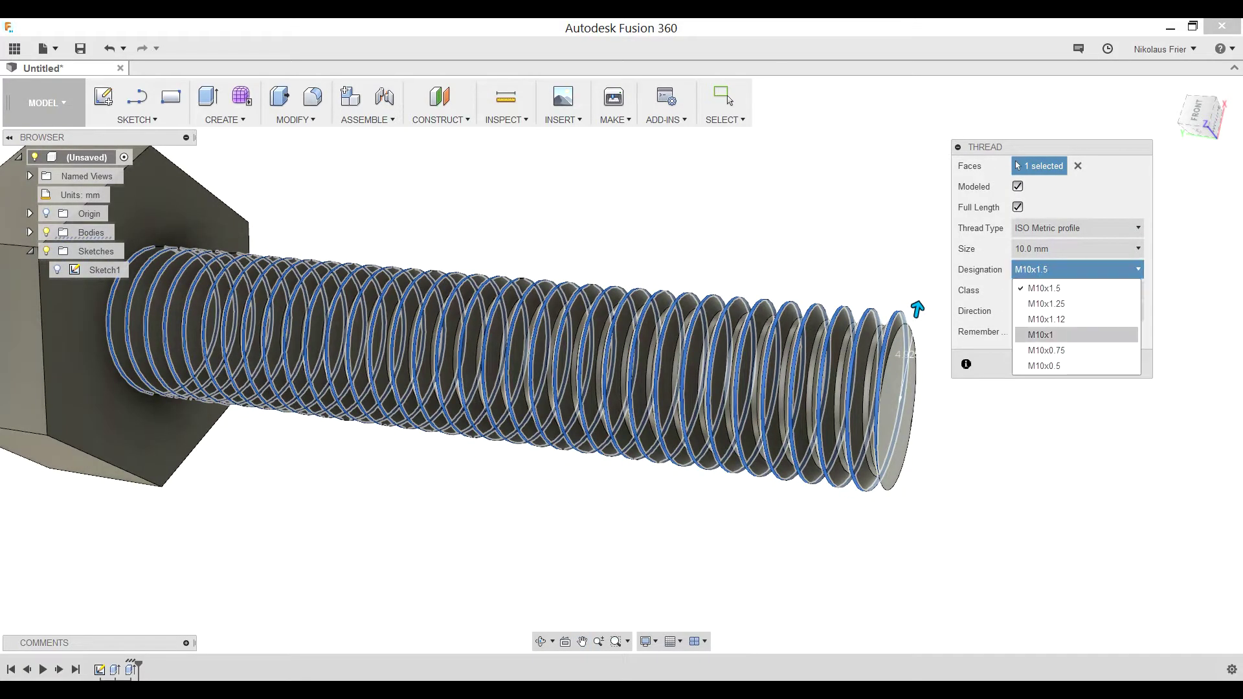
left_click(1065, 366)
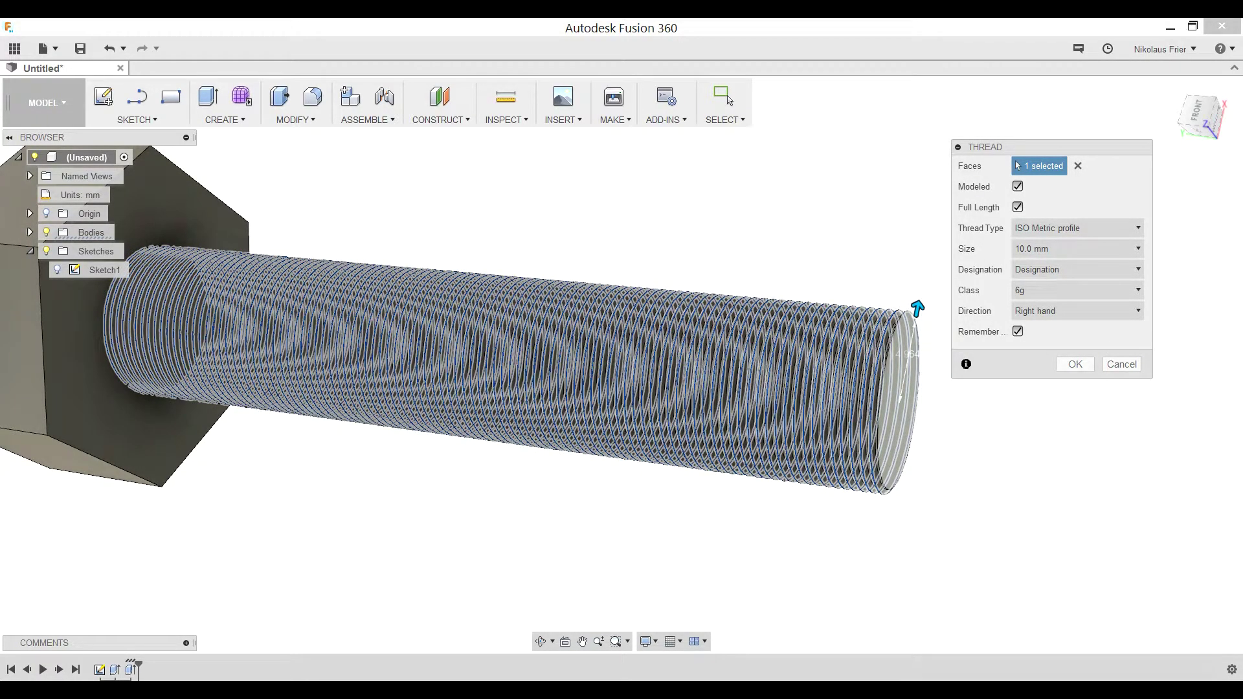
scroll(768, 298, "up", 1)
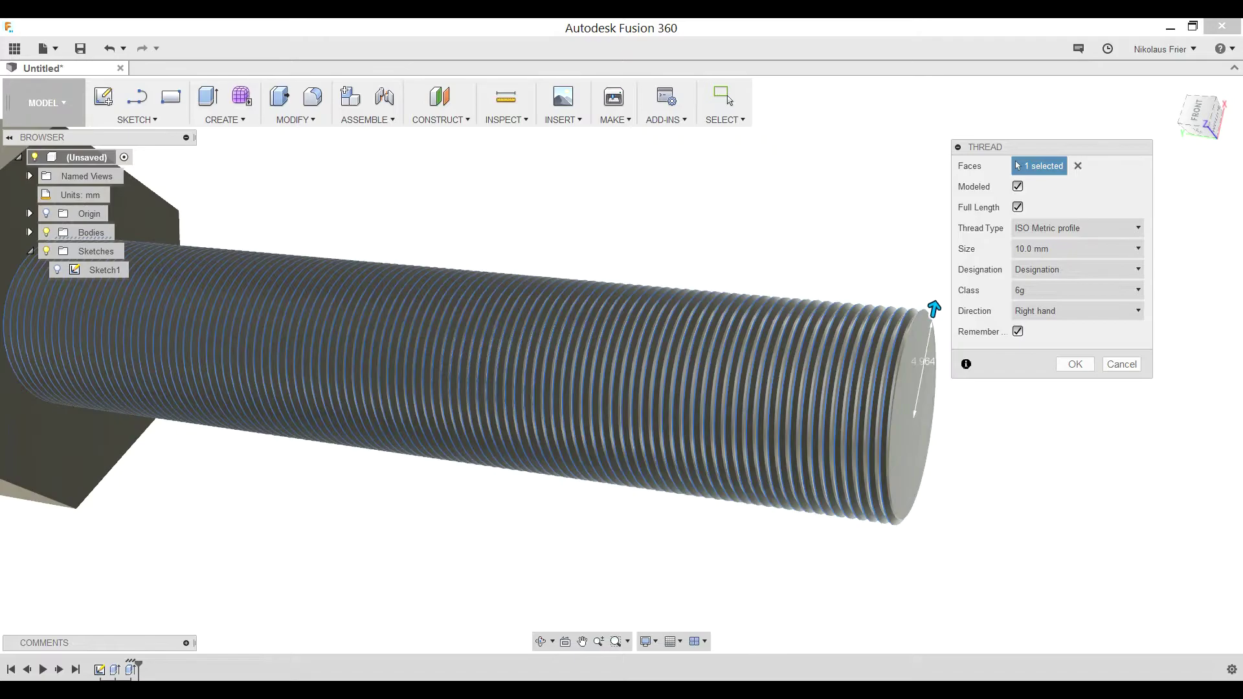
scroll(894, 314, "up", 2)
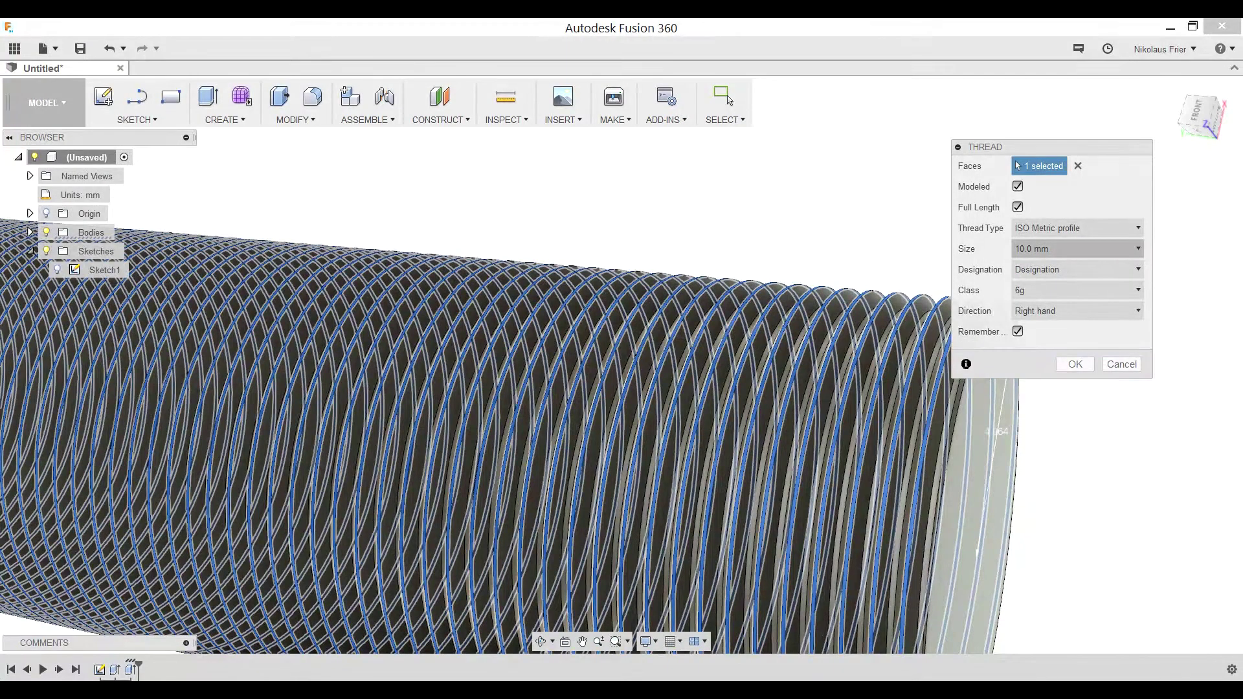
Set the thread designation to M10x1.5 and create the thread on the shank
left_click(1075, 270)
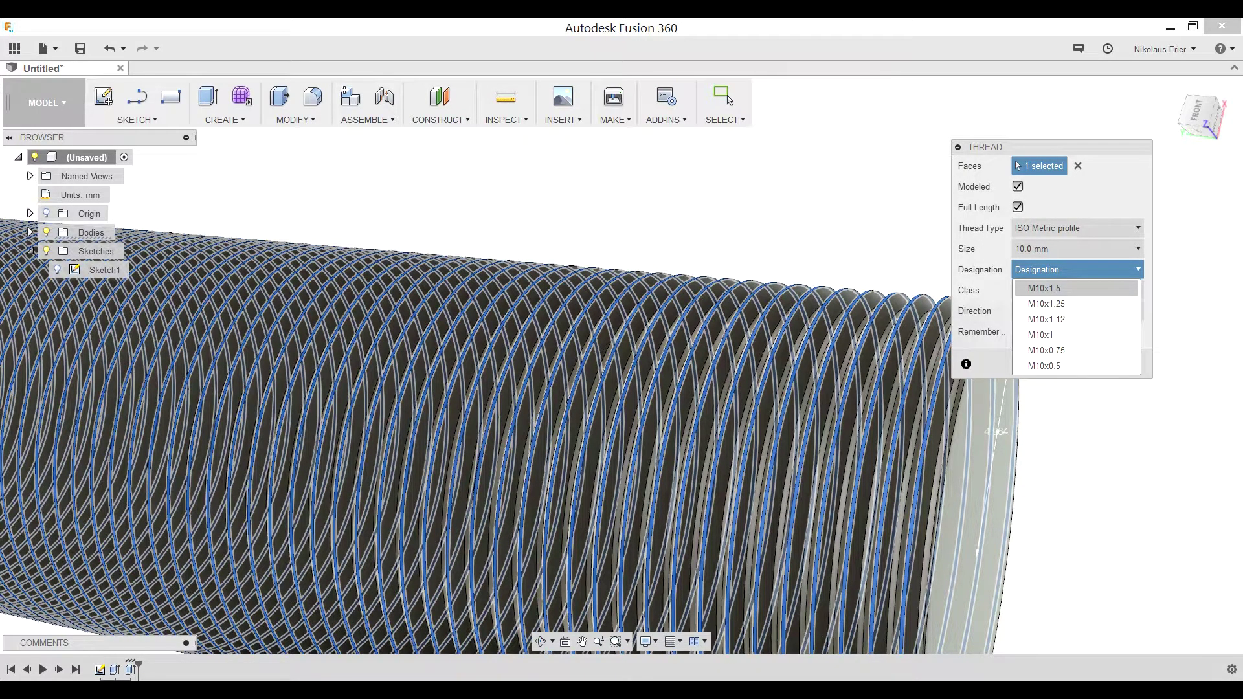
left_click(1065, 288)
scroll(871, 285, "down", 5)
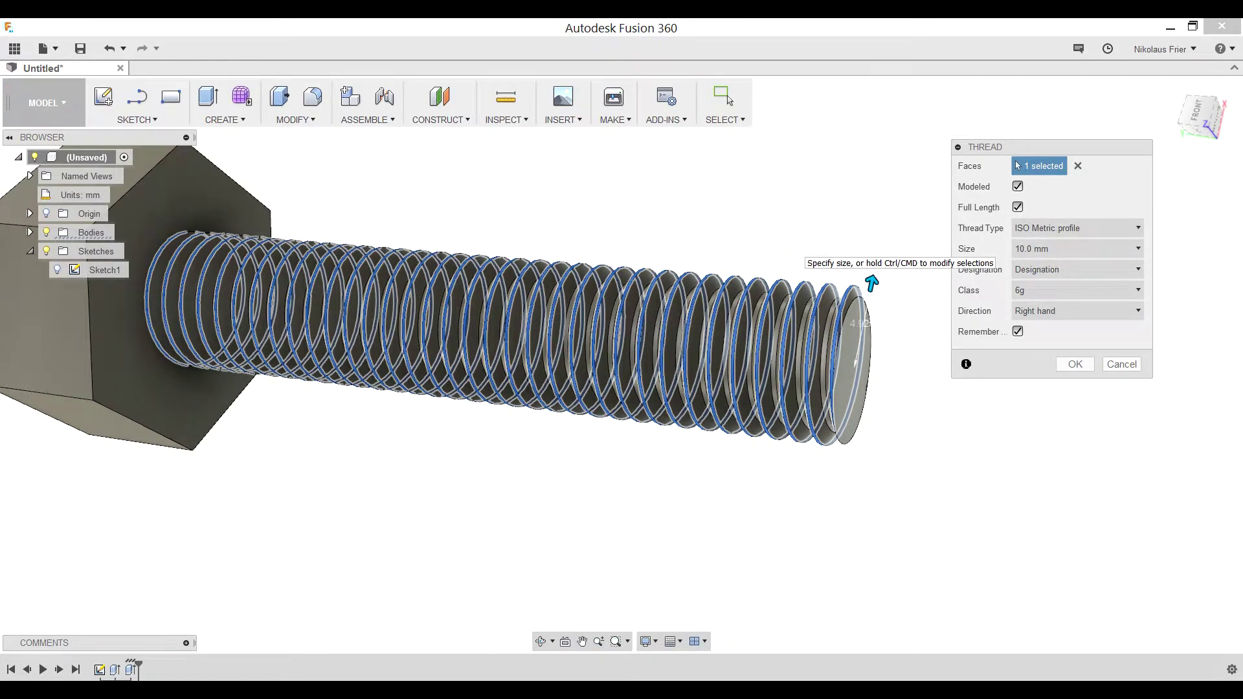
scroll(872, 283, "down", 3)
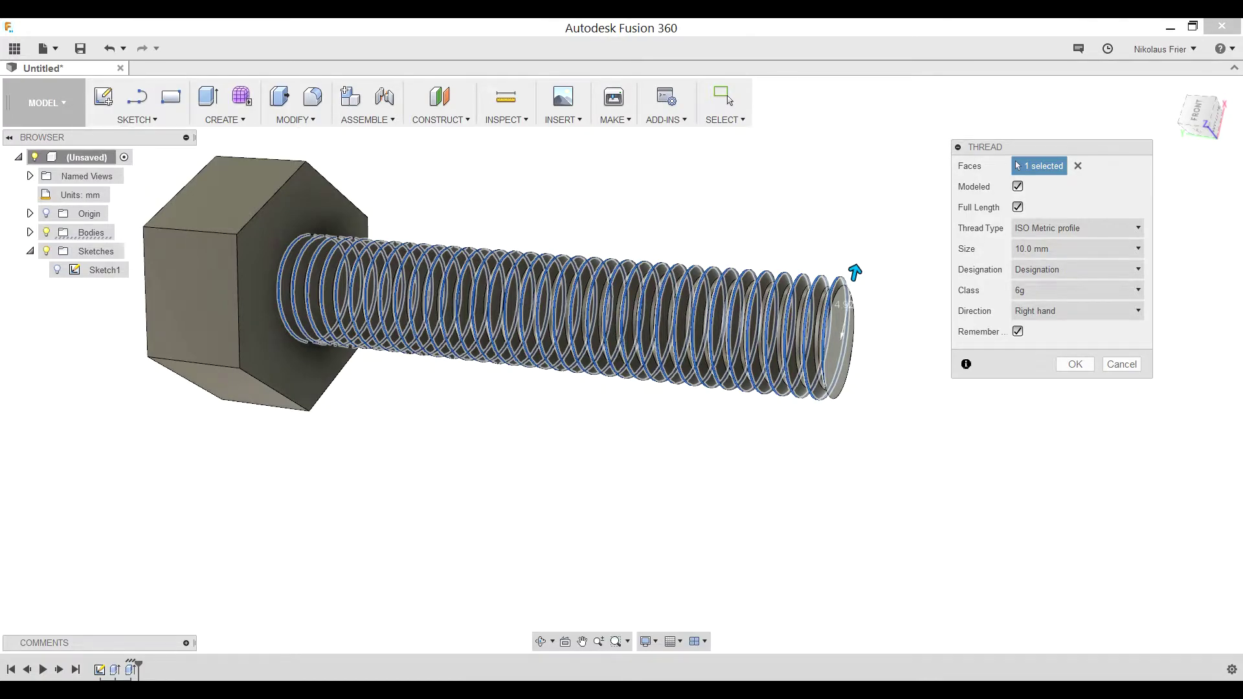
key("Return")
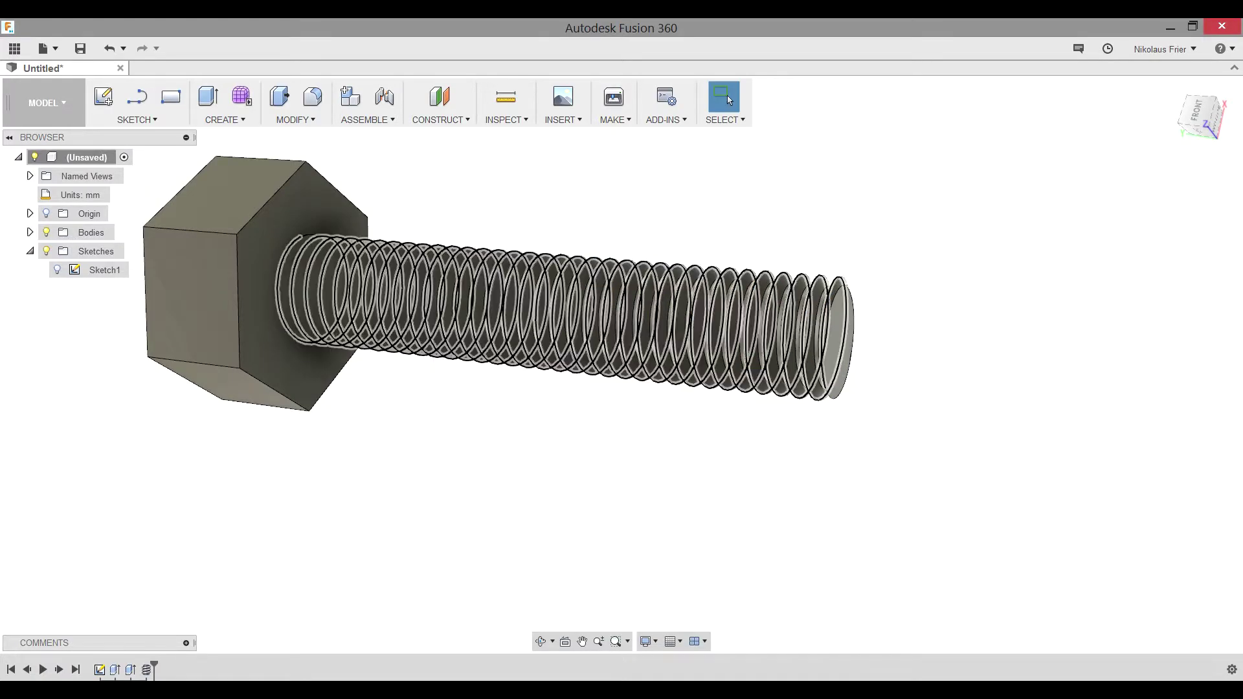
Examine the modeled thread along the shank and at its free end
scroll(447, 412, "down", 3)
middle_click_drag(447, 412, 764, 214, "shift")
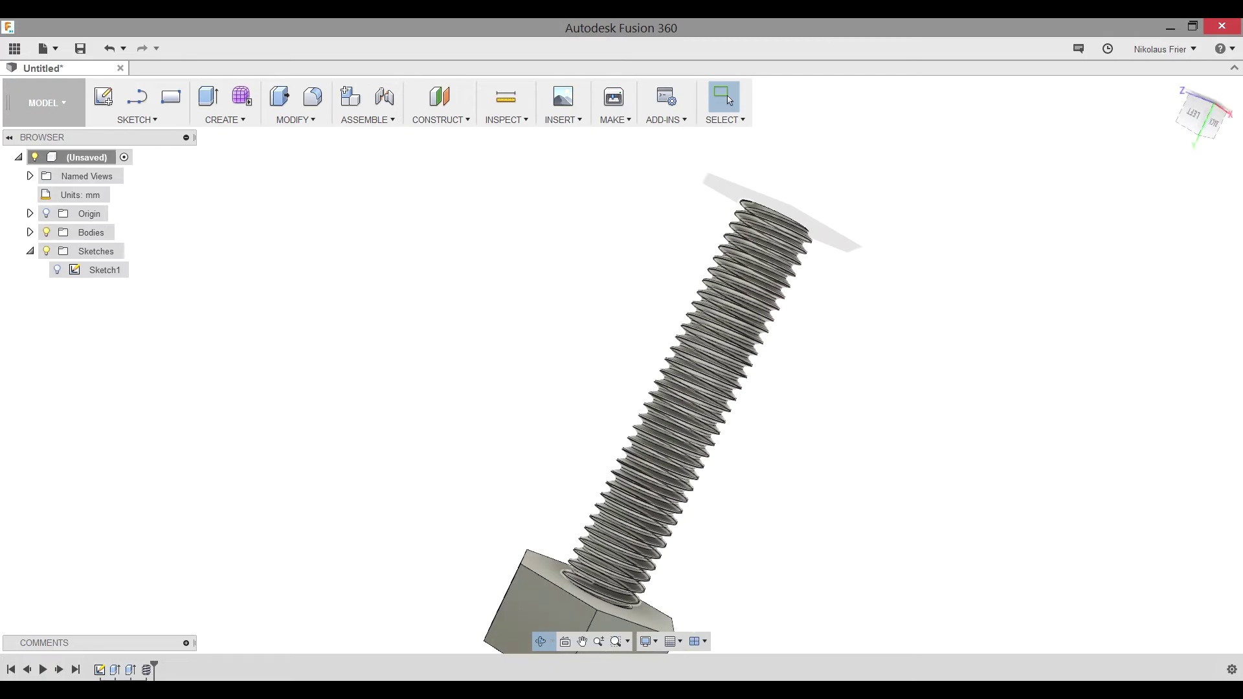
scroll(779, 202, "up", 3)
scroll(776, 211, "up", 3)
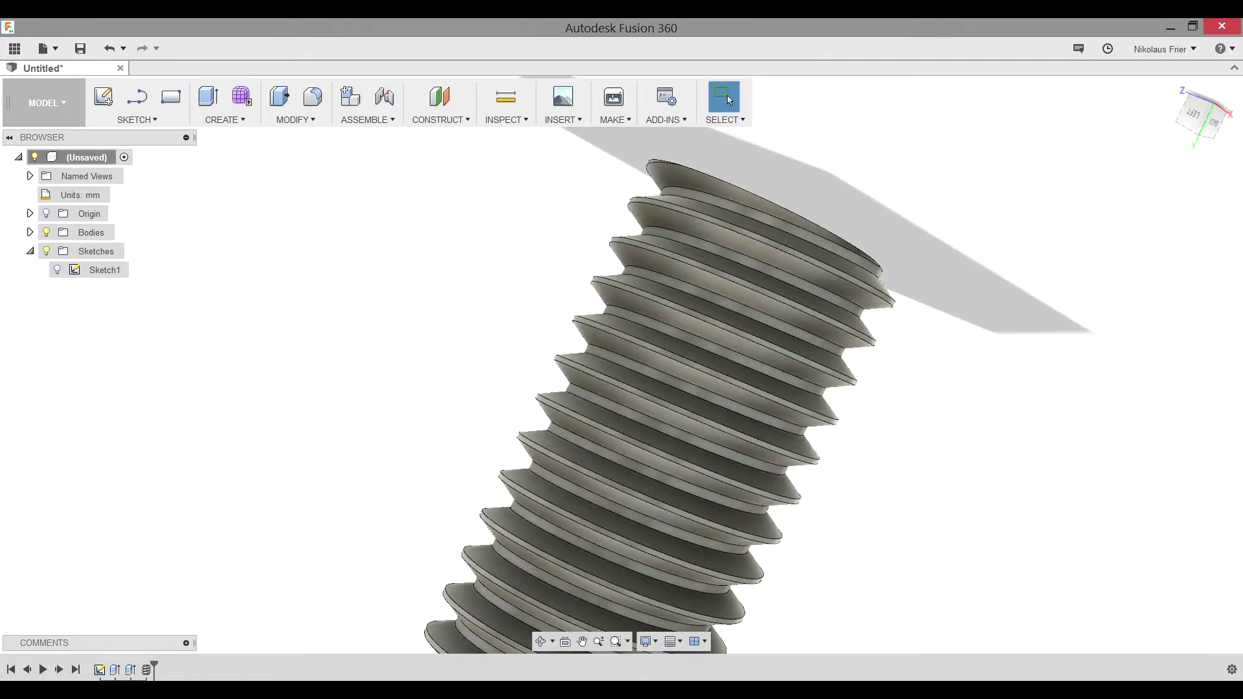
middle_click_drag(751, 259, 735, 363, "shift")
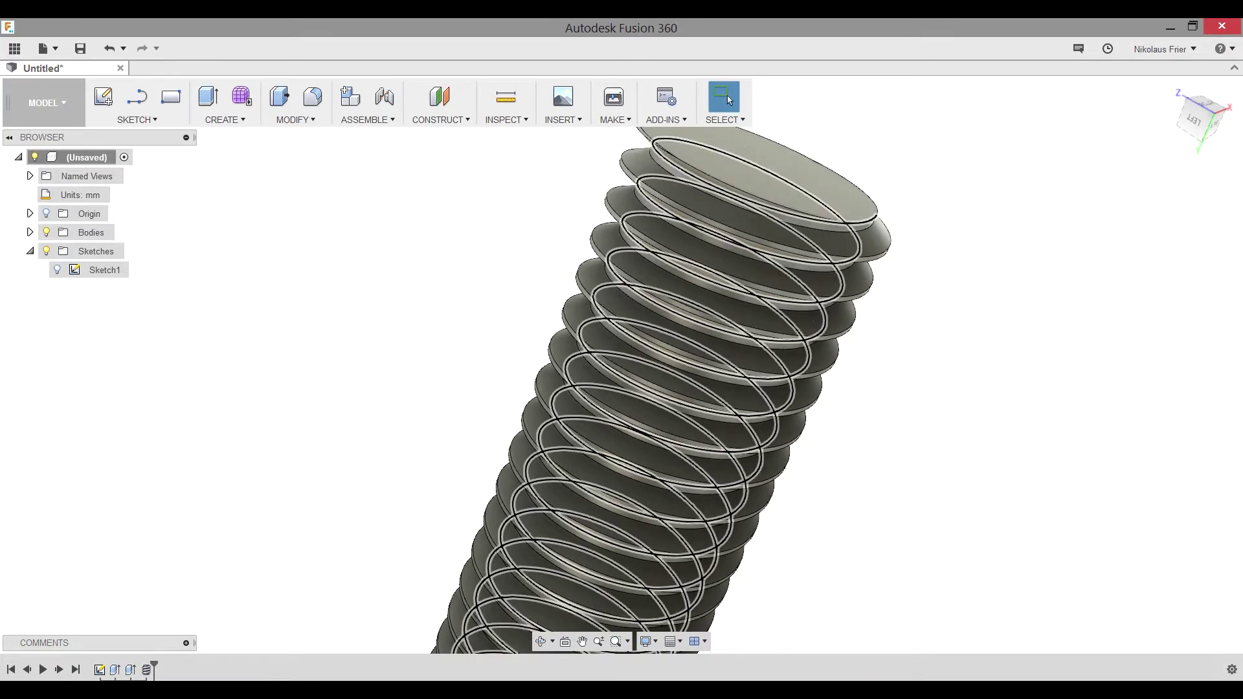
scroll(810, 188, "down", 6)
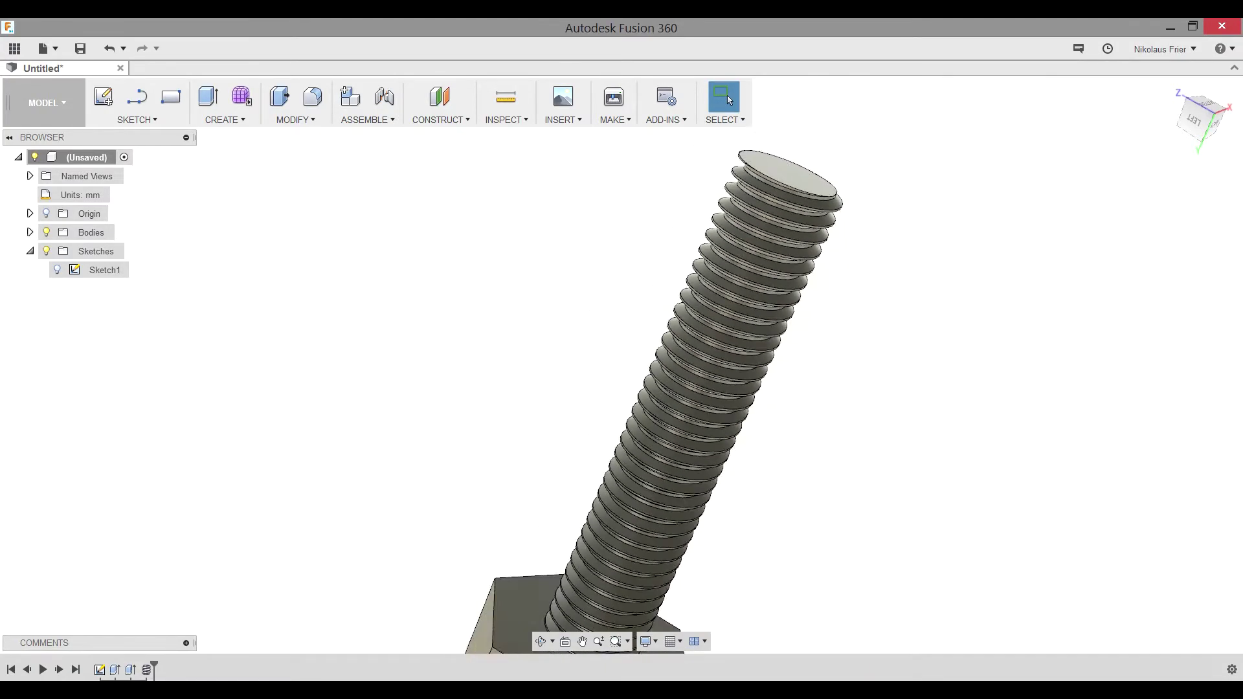
middle_click_drag(809, 188, 731, 178)
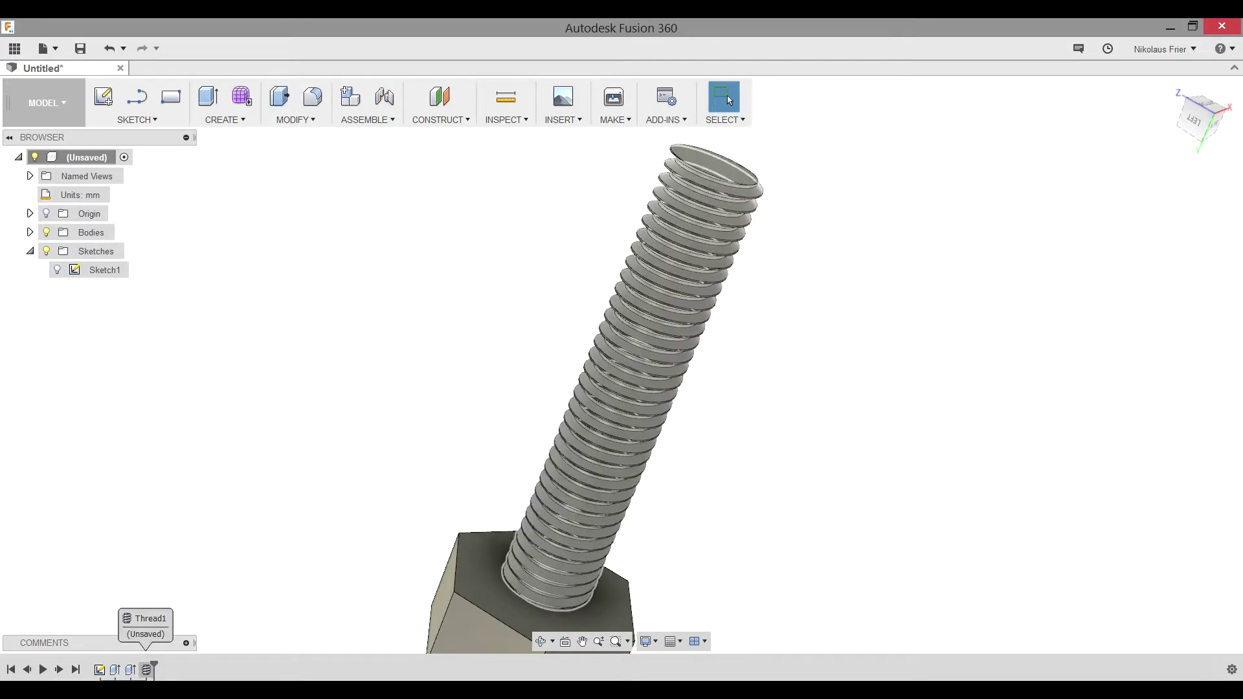
Suppress the thread feature in the design history
left_click(147, 670)
right_click(147, 671)
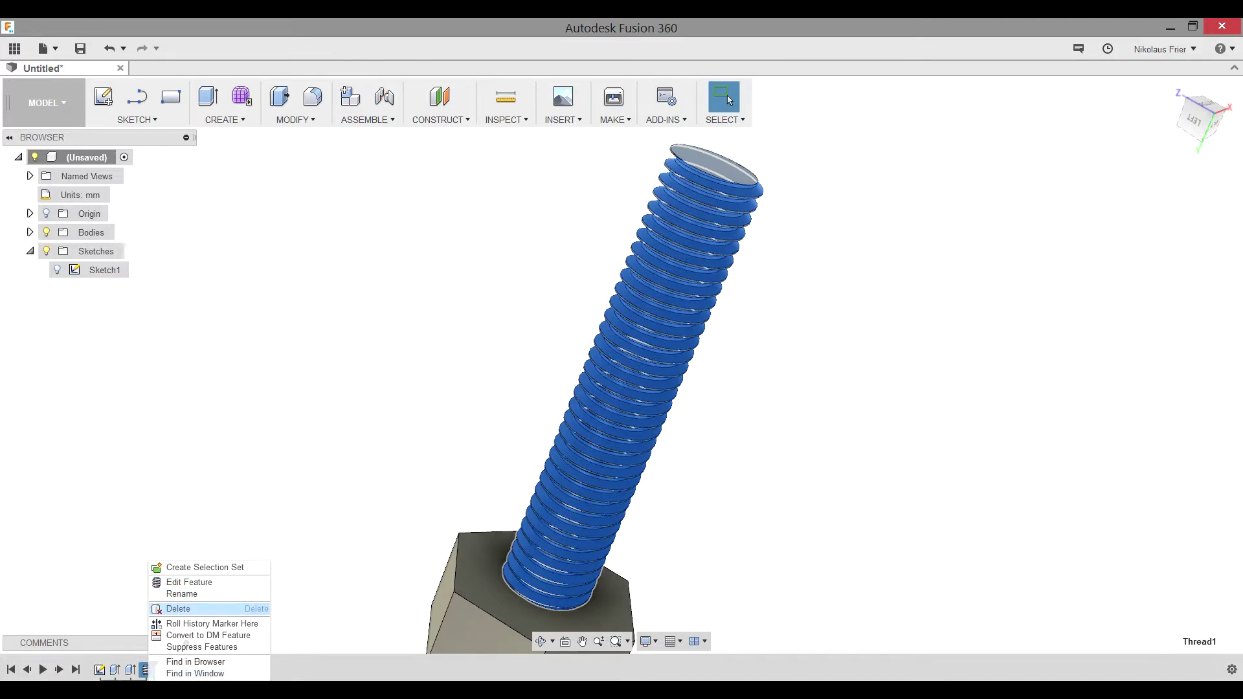
left_click(201, 647)
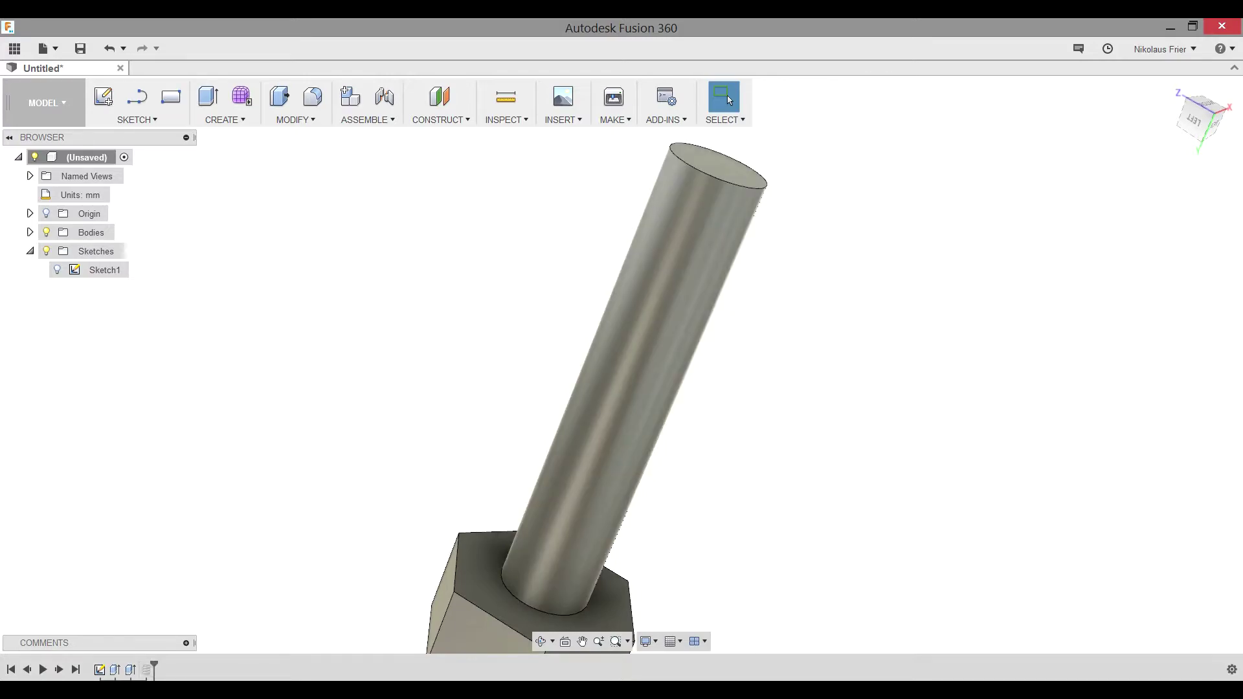
Chamfer the circular edge at the shank's free end with an equal-distance chamfer
left_click(292, 120)
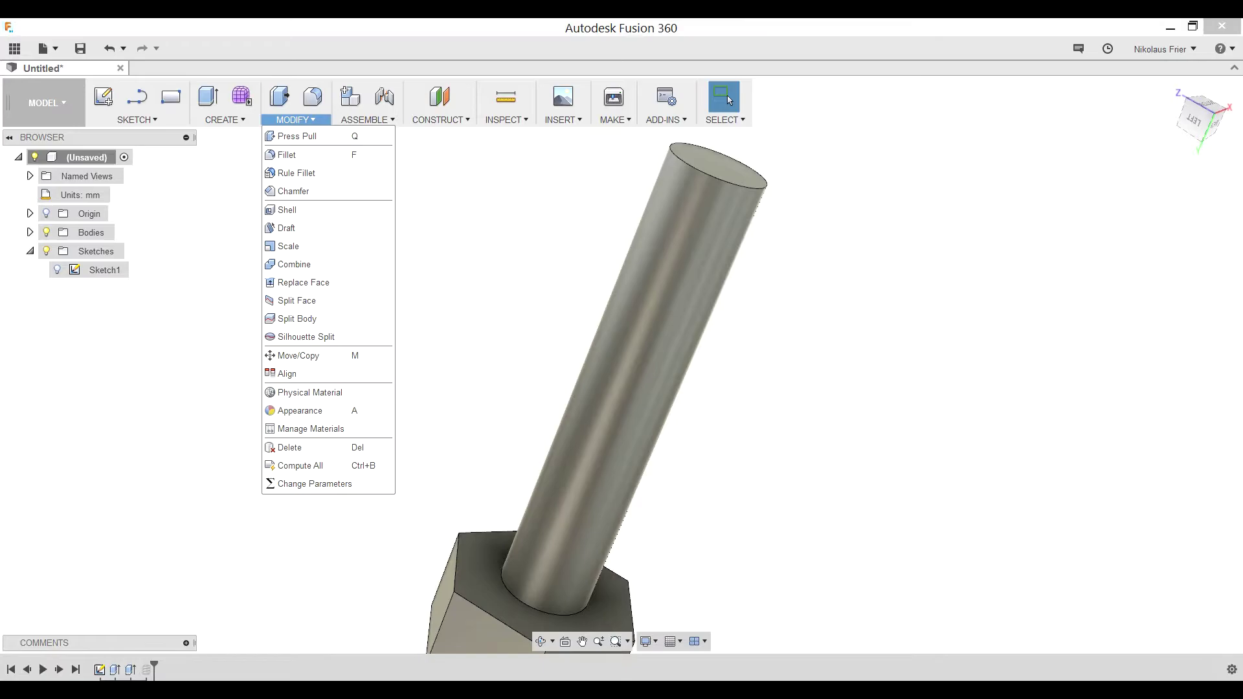
left_click(381, 191)
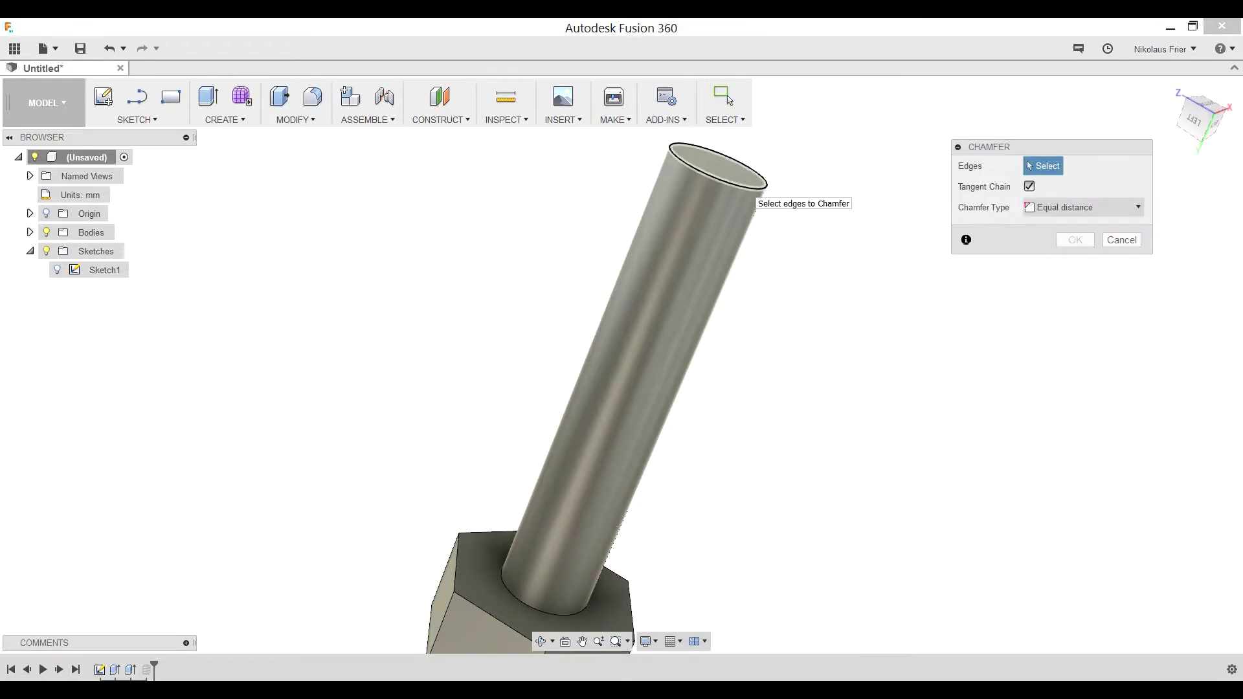
left_click(754, 185)
left_click(1074, 228)
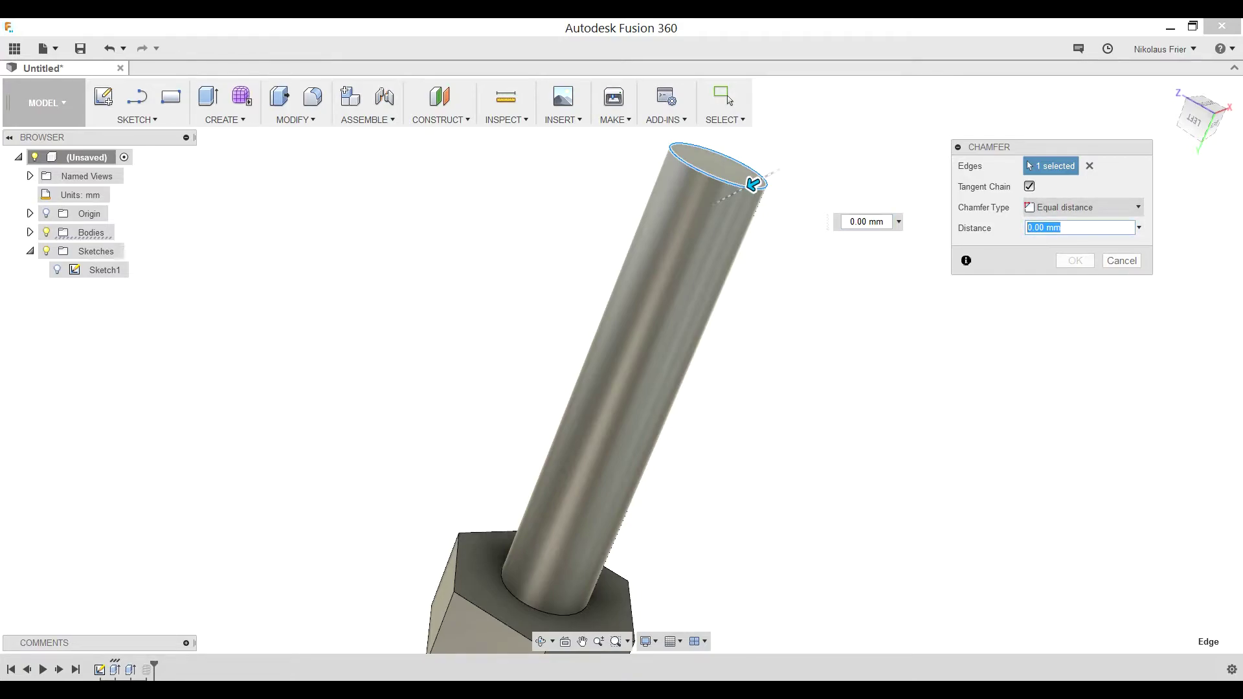
type("0.75")
key("Return")
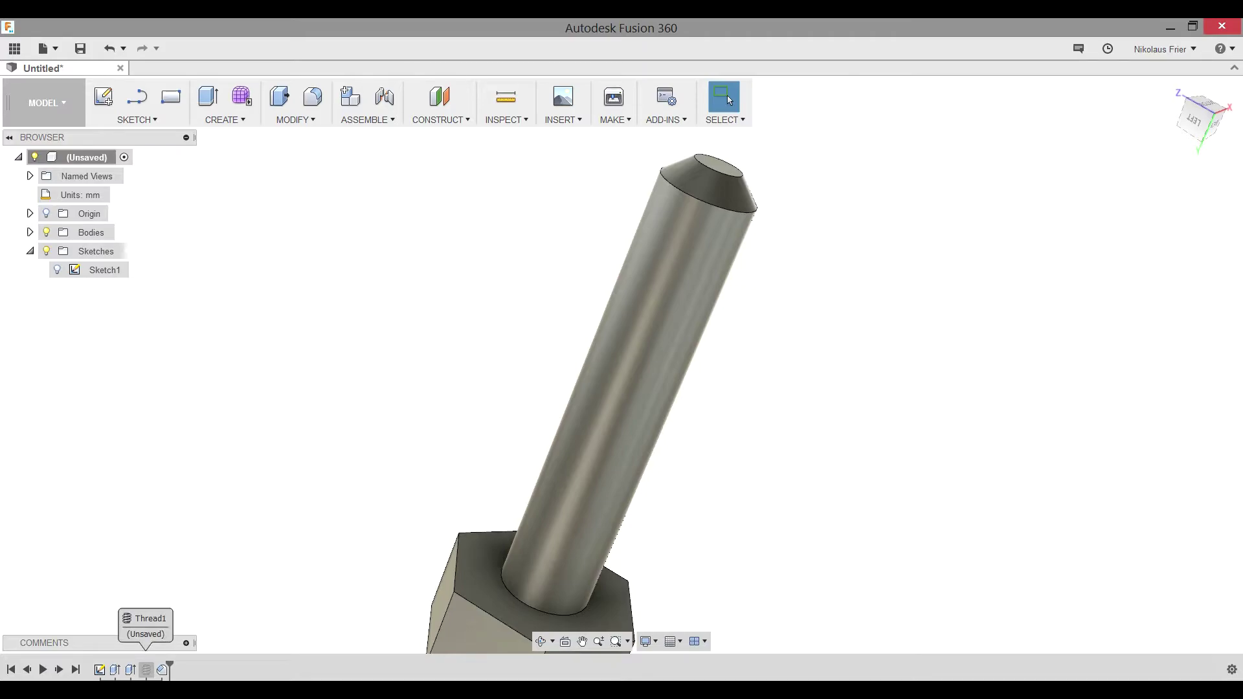
Unsuppress the thread feature in the design history to restore the thread on the chamfered shank
right_click(147, 670)
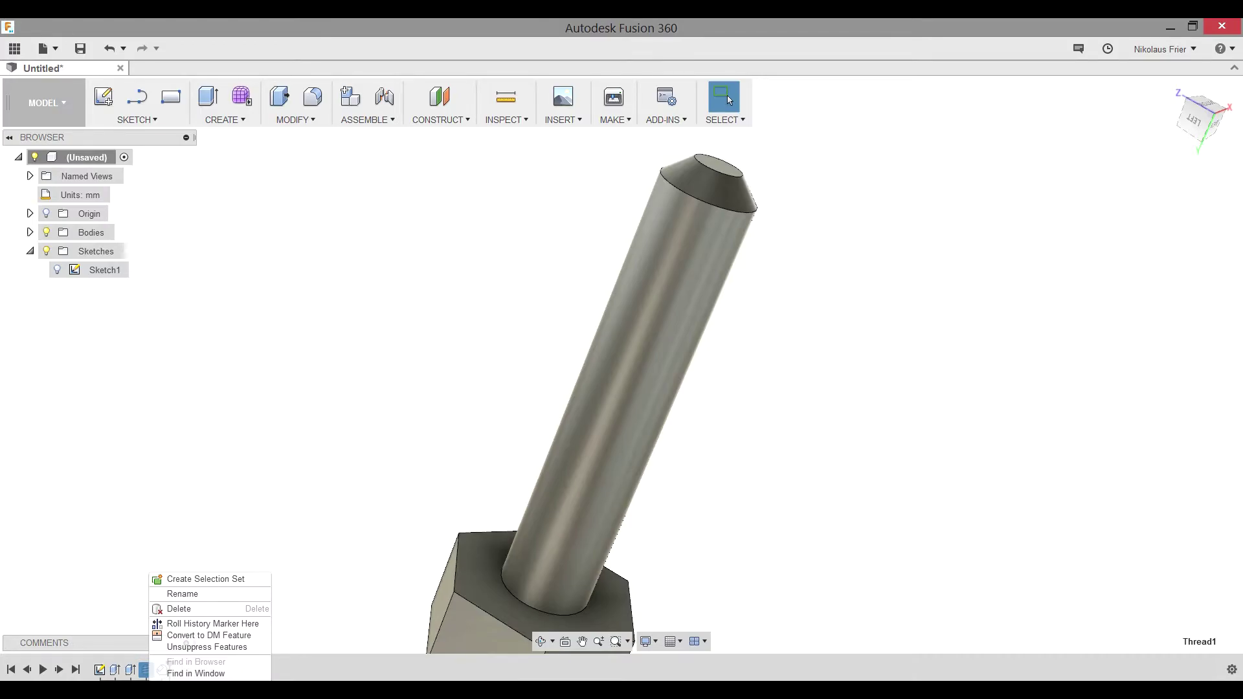
left_click(194, 647)
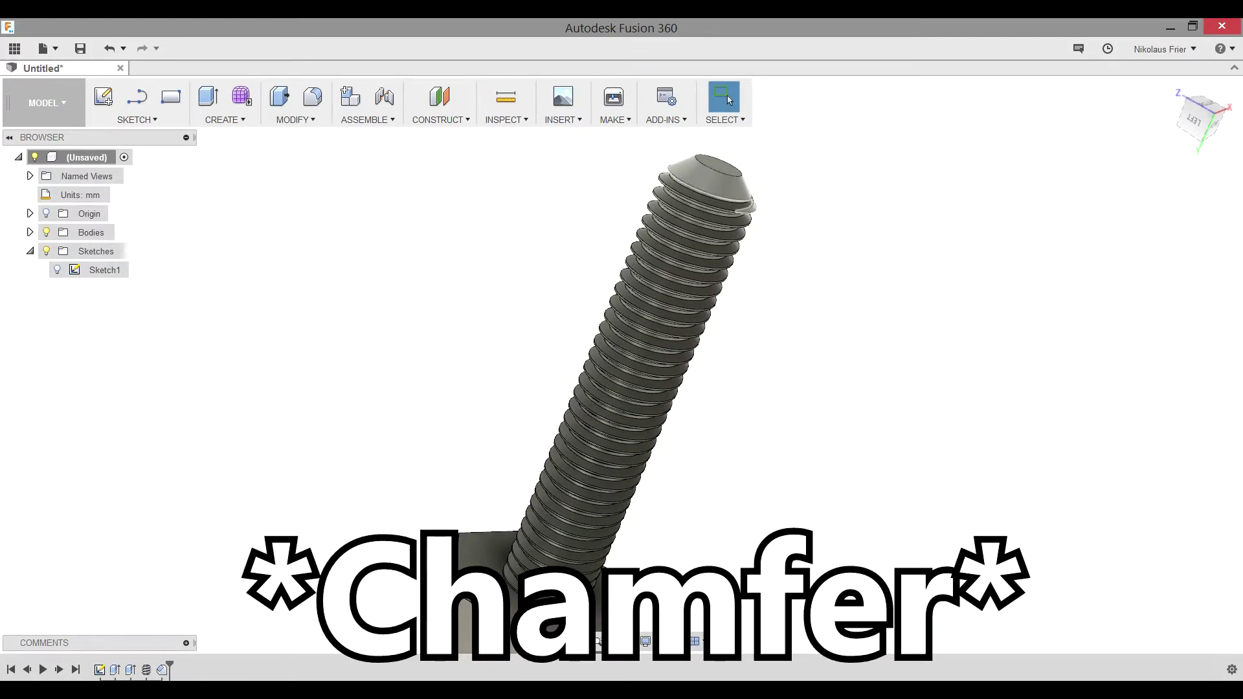
middle_click_drag(635, 363, 453, 349, "shift")
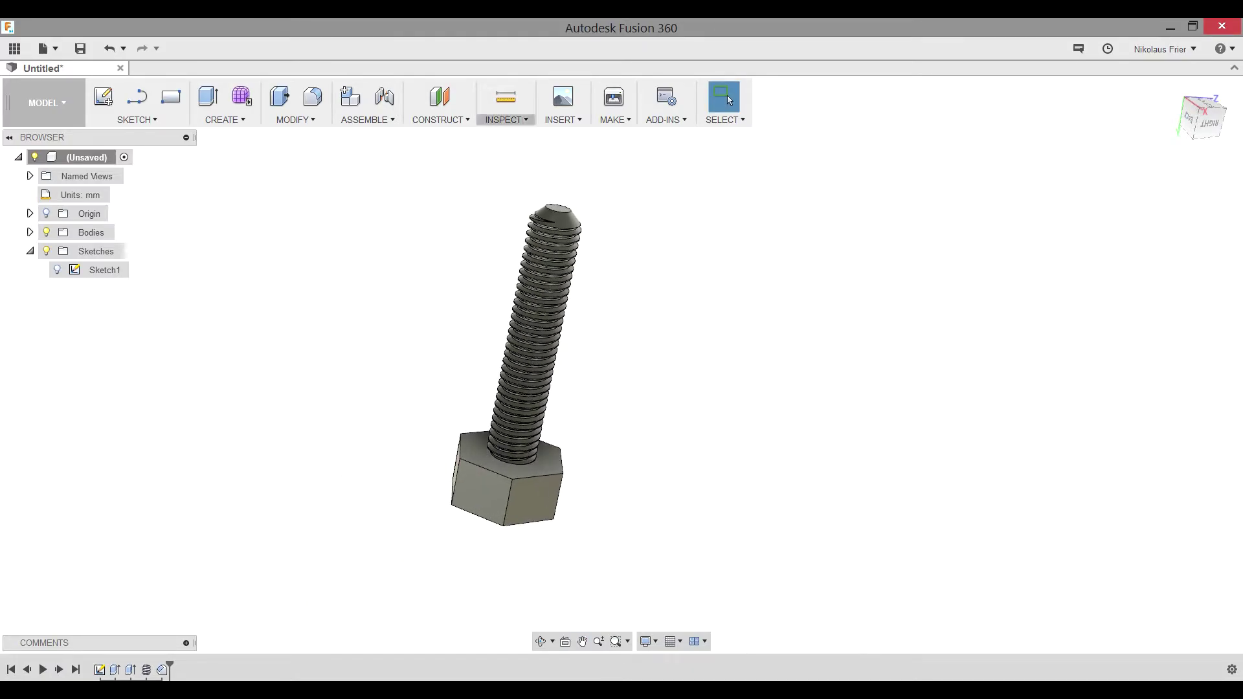
Start a sketch on the bolt's flat tip face and draw a 10 mm diameter circle centred on the shank axis
left_click(104, 97)
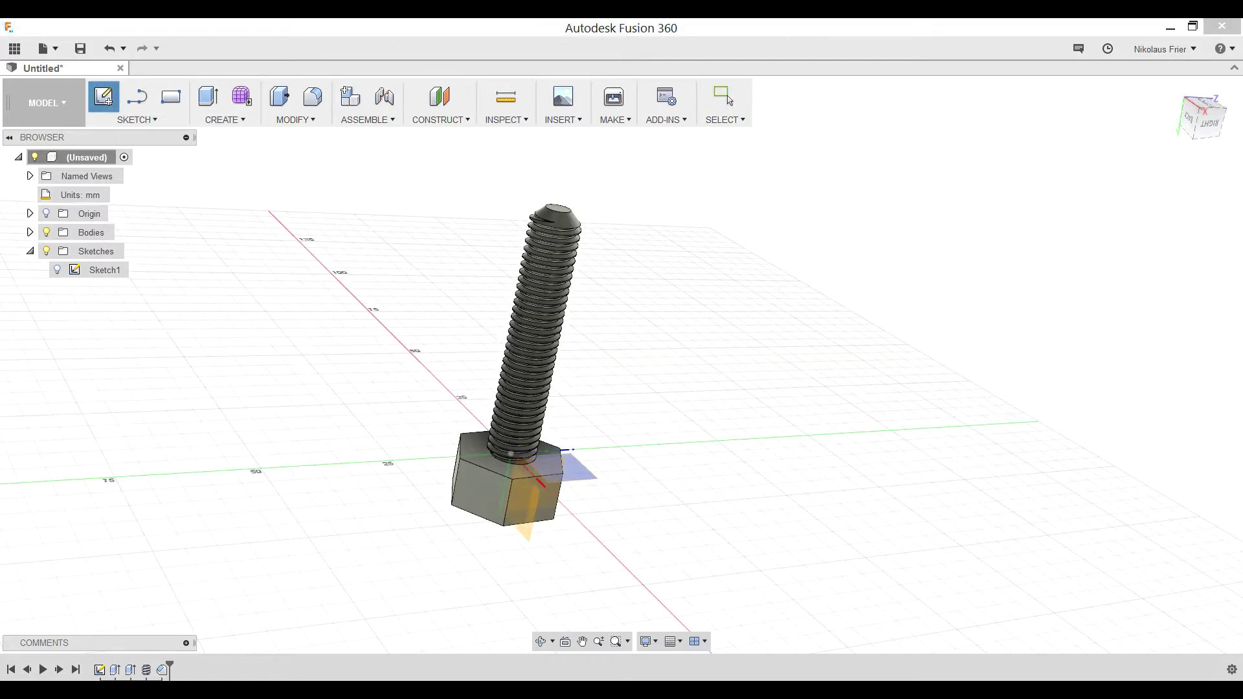
scroll(547, 256, "up", 5)
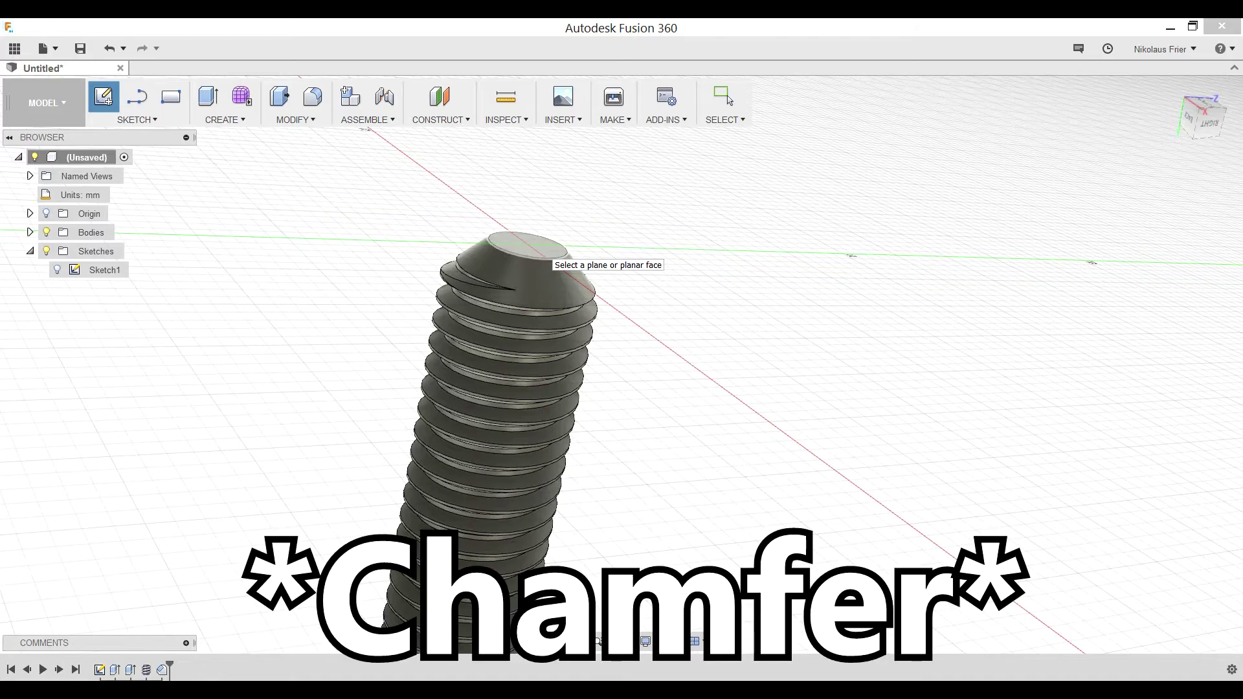
left_click(547, 256)
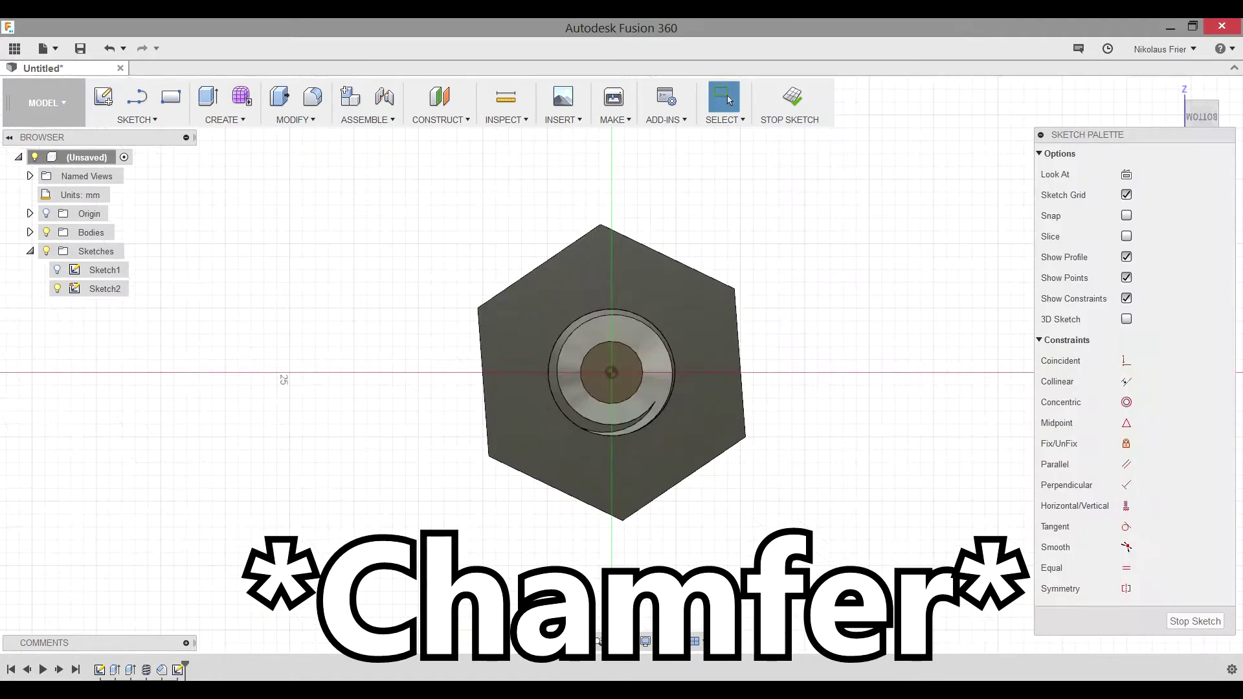
left_click(136, 119)
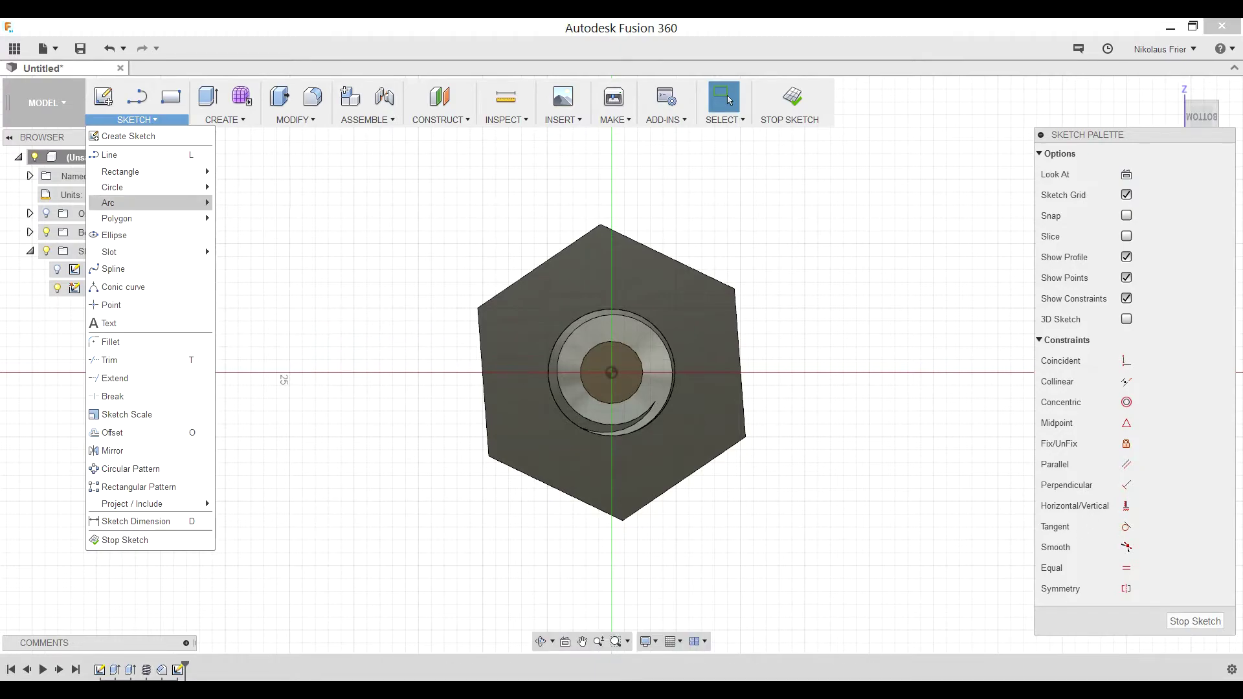
mouse_move(195, 187)
left_click(250, 192)
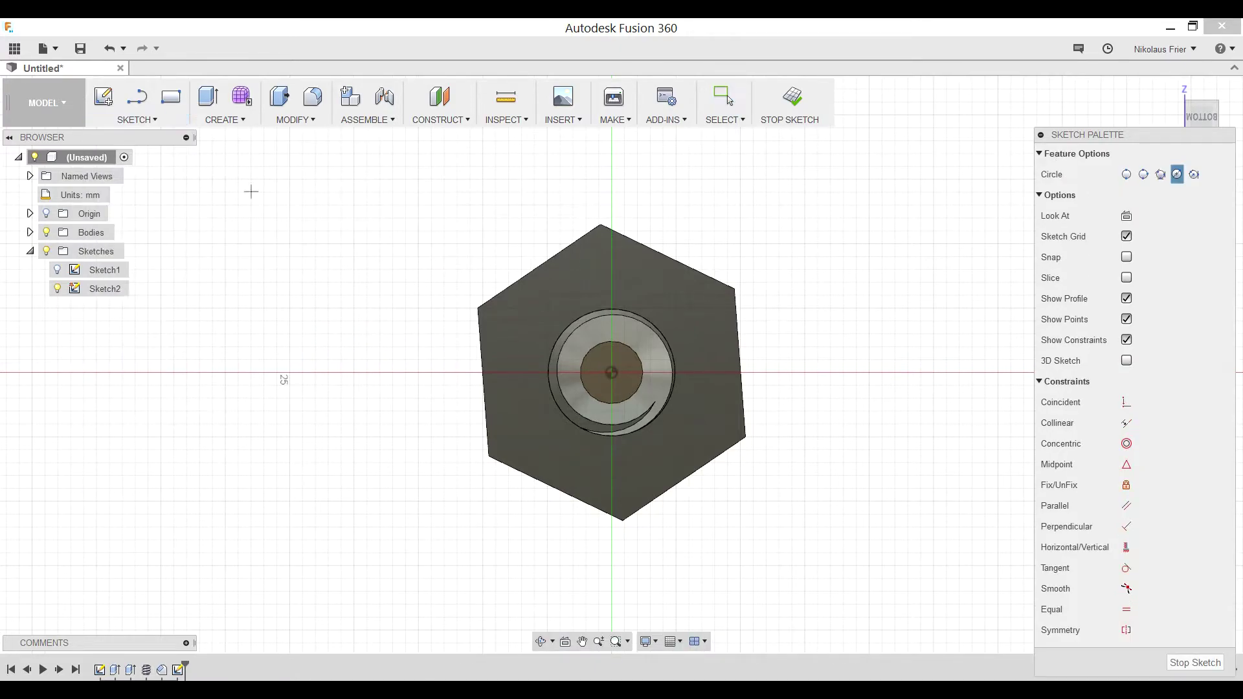
left_click(612, 373)
type("10")
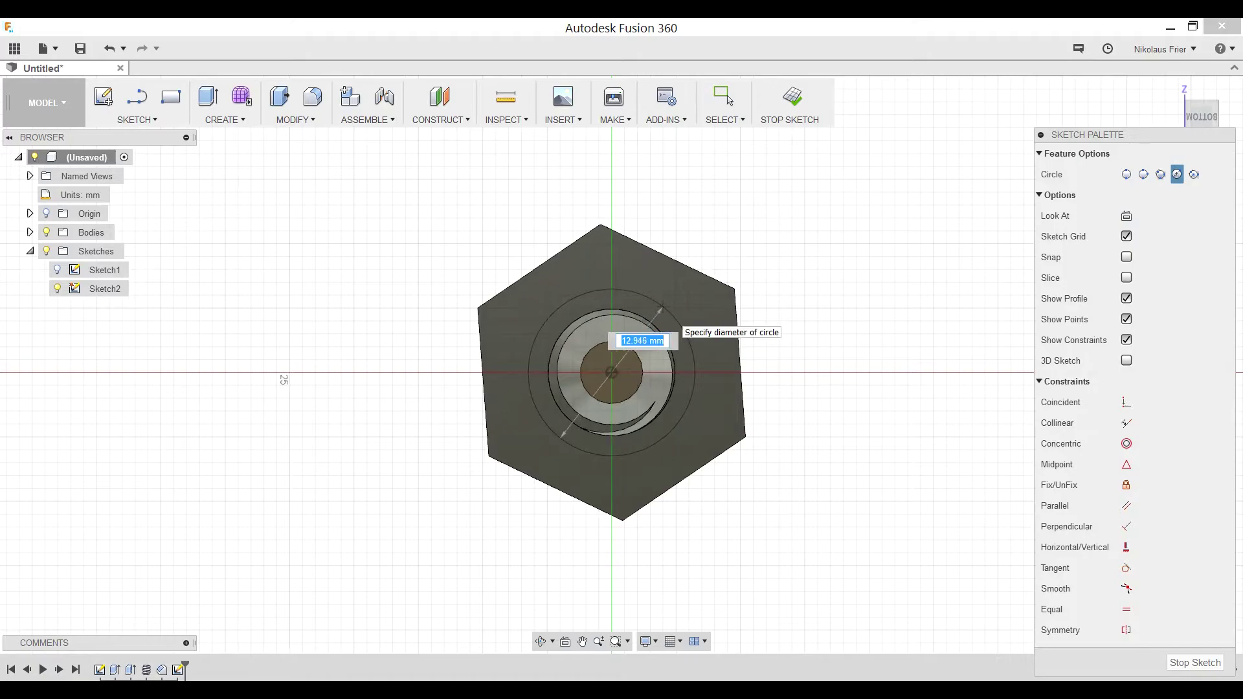
key("Return")
left_click(730, 100)
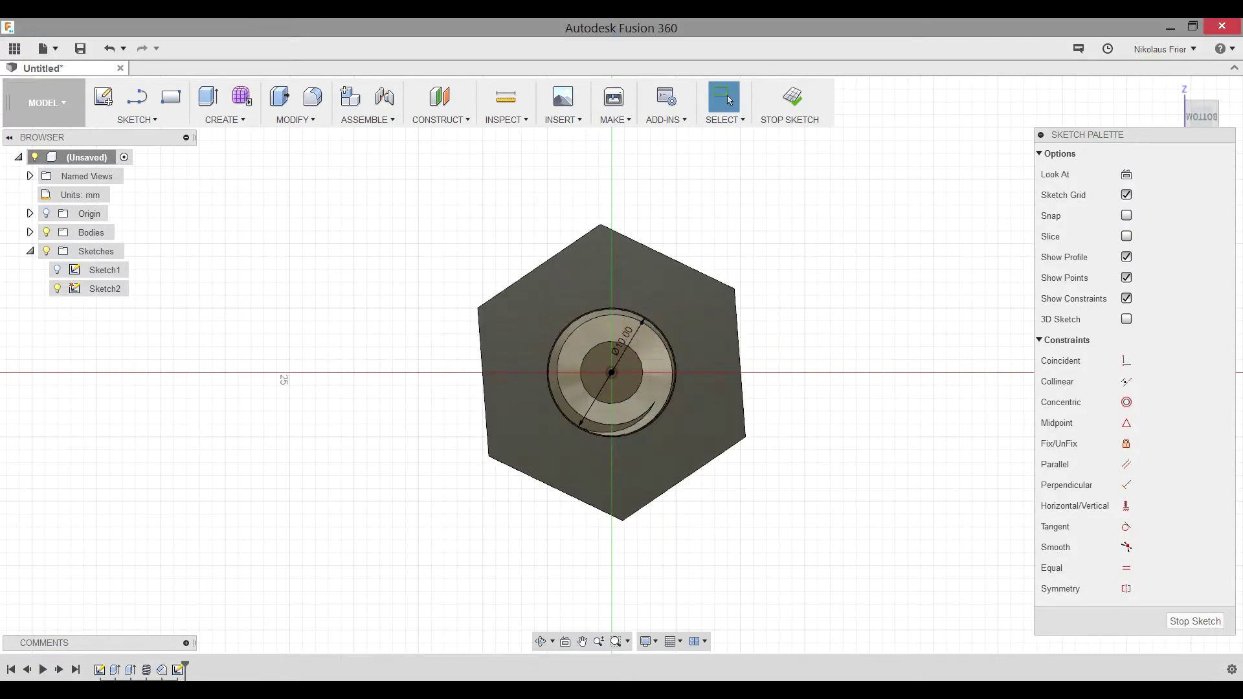
Draw a six-sided circumscribed polygon with a 10 mm radius around the same centre point as the circle
left_click(137, 120)
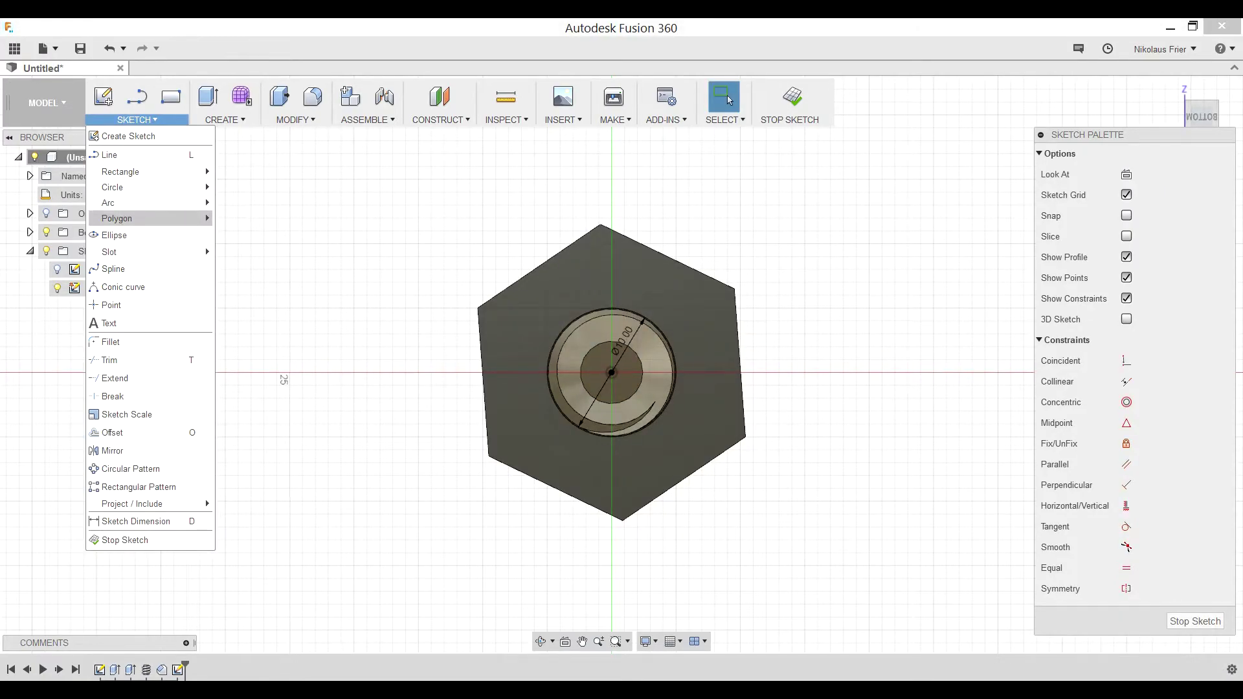
mouse_move(129, 218)
left_click(233, 222)
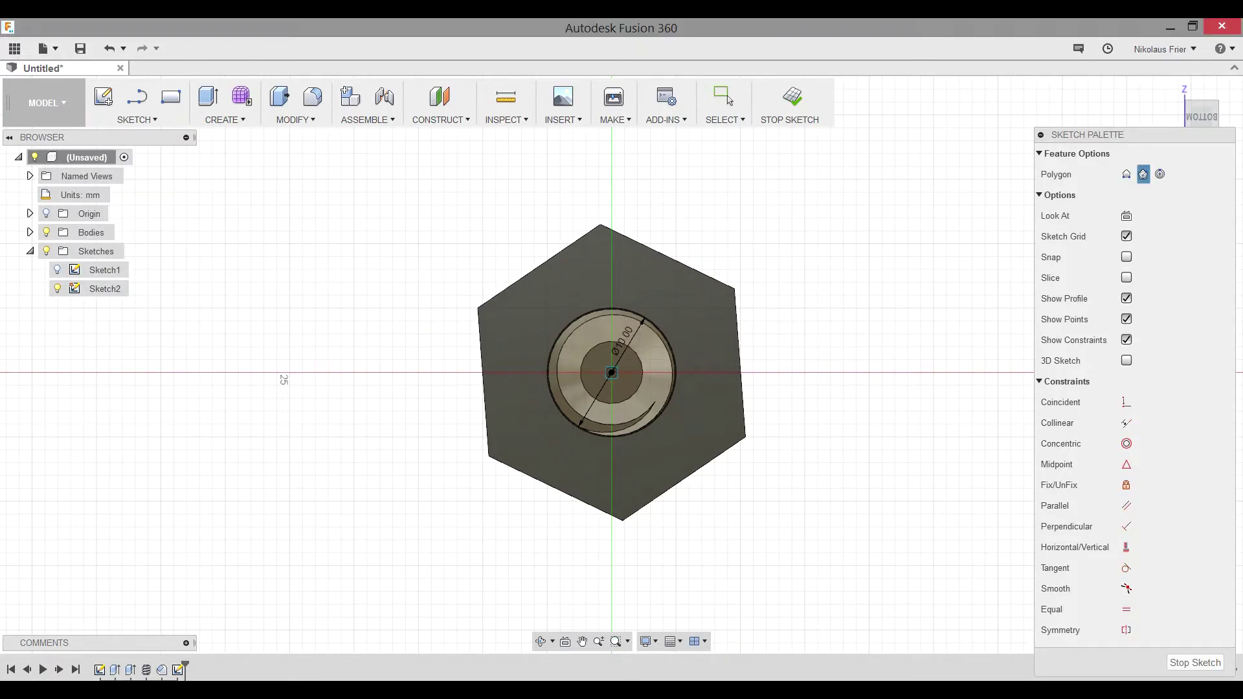
left_click(612, 373)
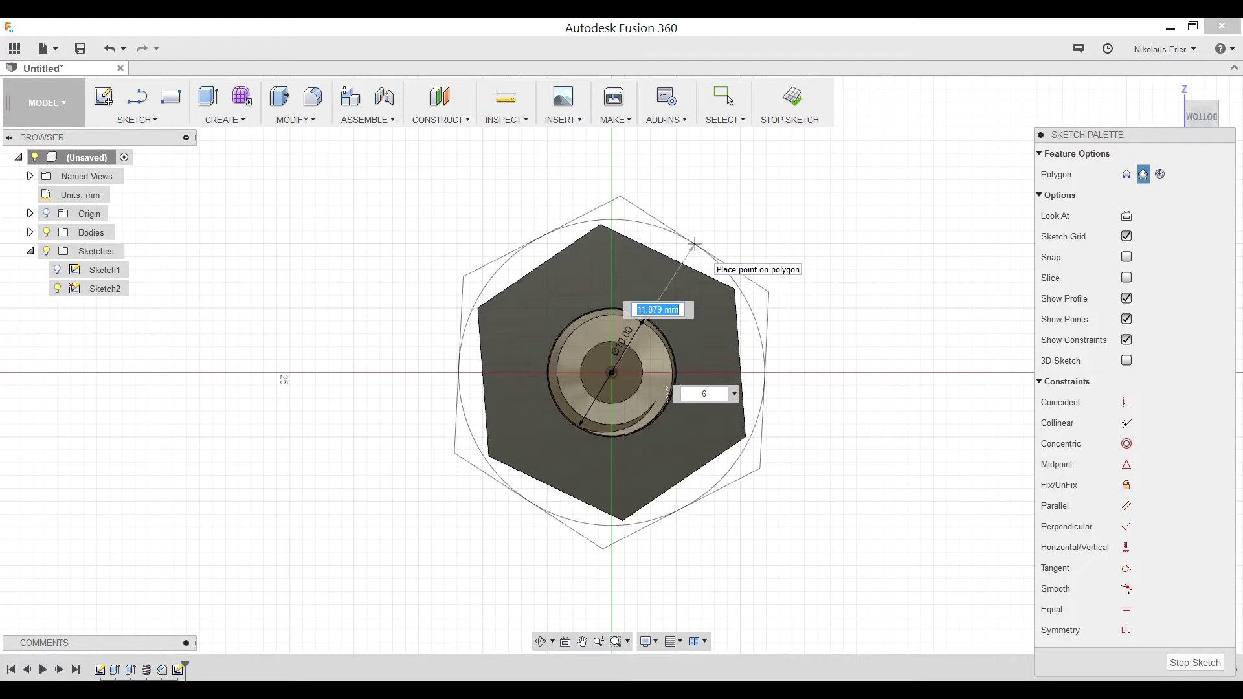
type("10")
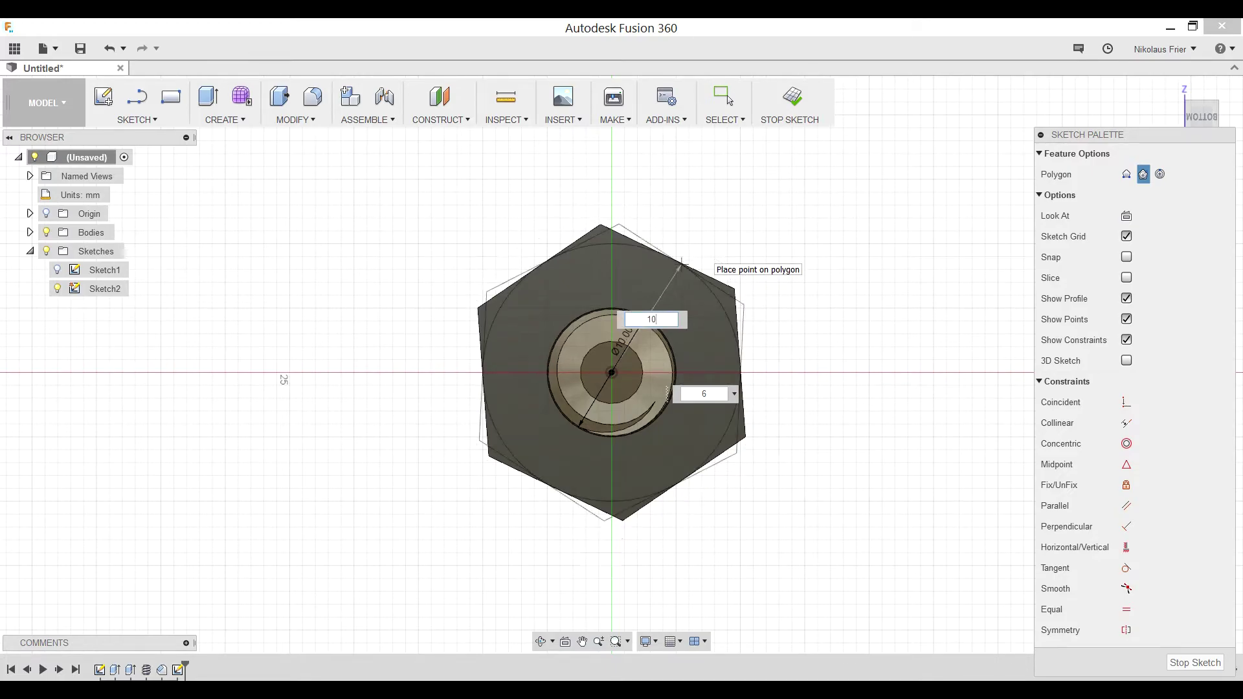
key("Tab")
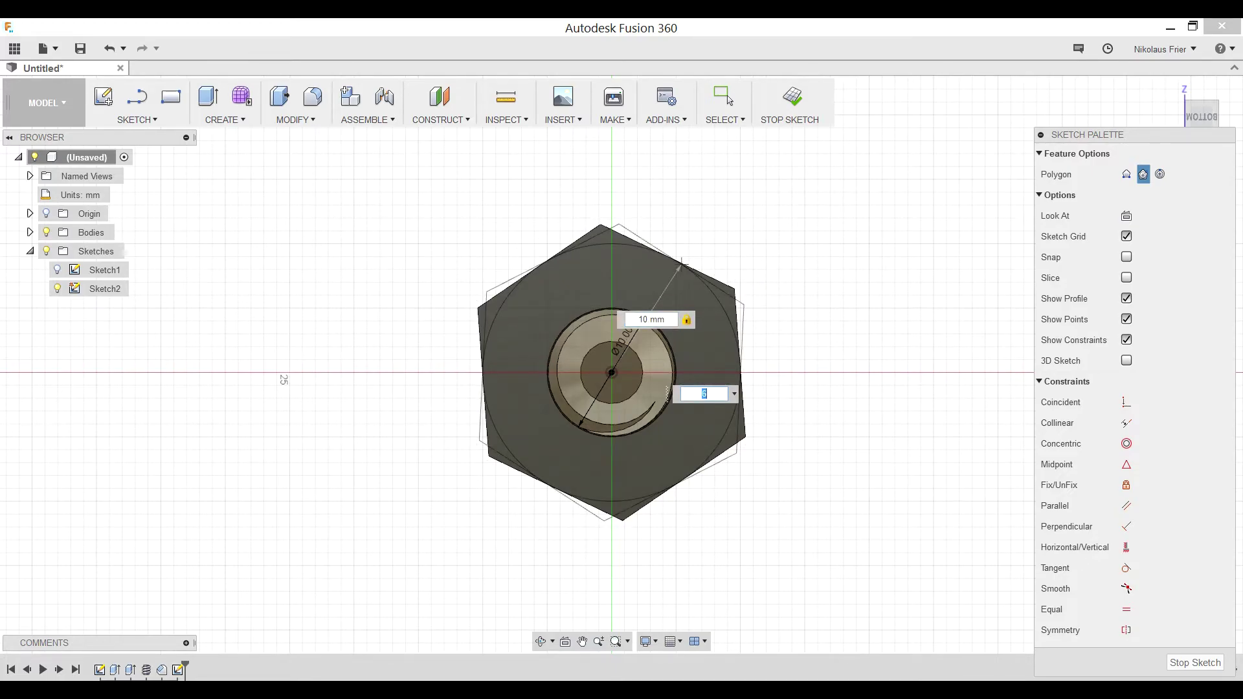
key("Return")
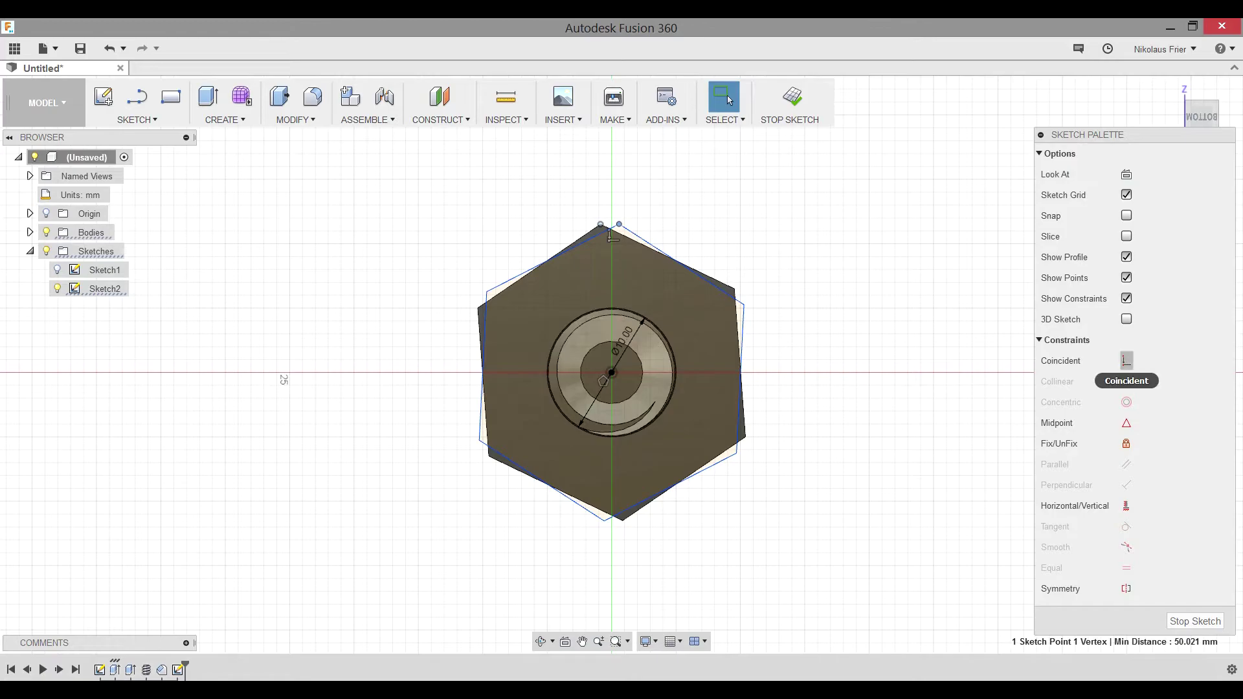
Make the hexagon's upper vertex coincident with the matching corner of the bolt head and finish the sketch
left_click(1126, 361)
left_click(1126, 360)
left_click(791, 97)
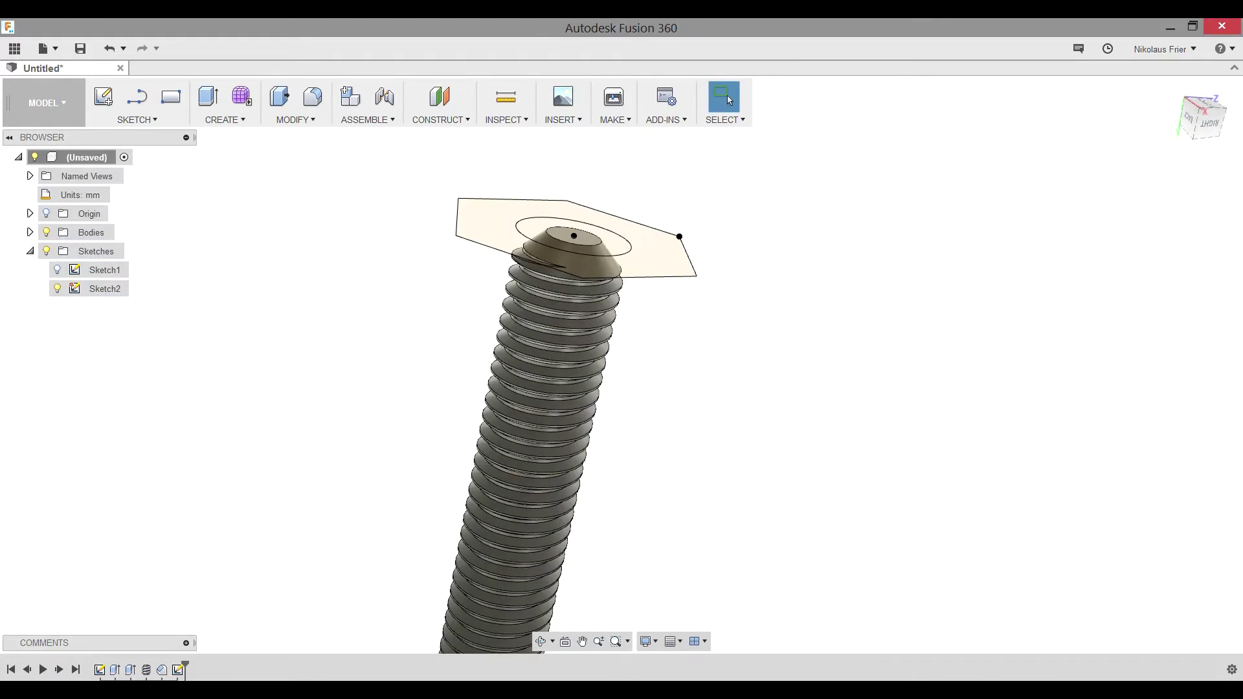
Extrude the ring between hexagon and circle 10 mm away from the bolt tip as a new body
left_click(225, 120)
left_click(220, 154)
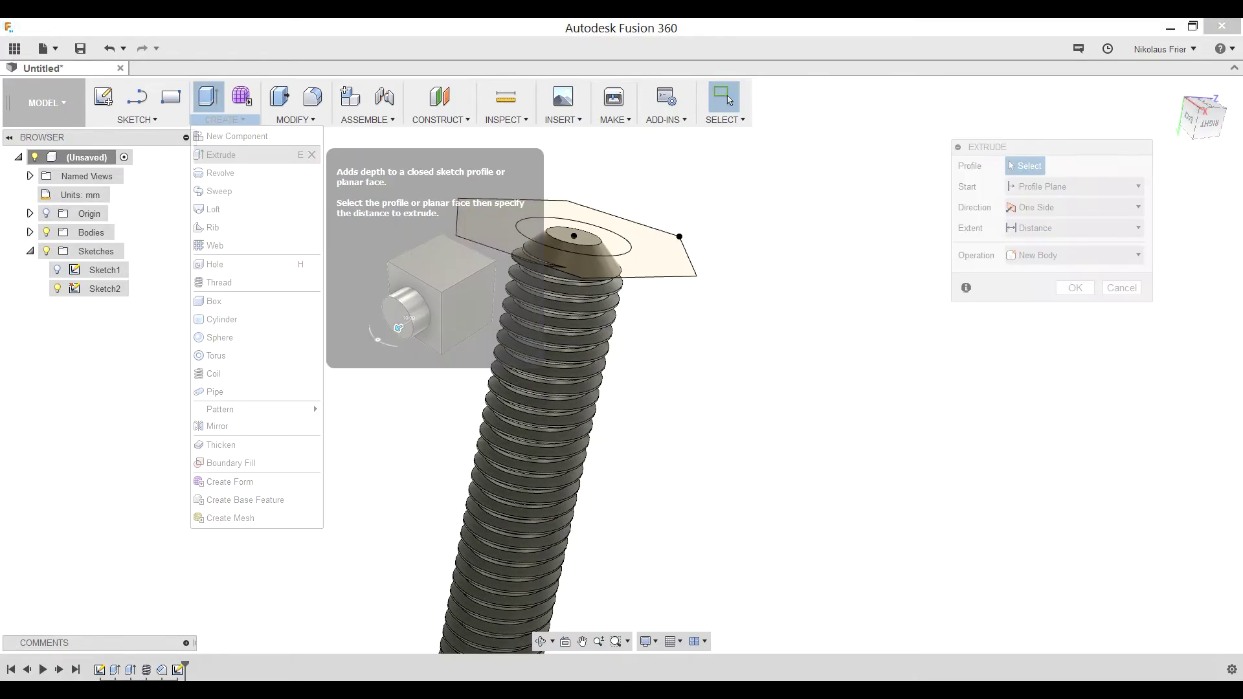
left_click(492, 223)
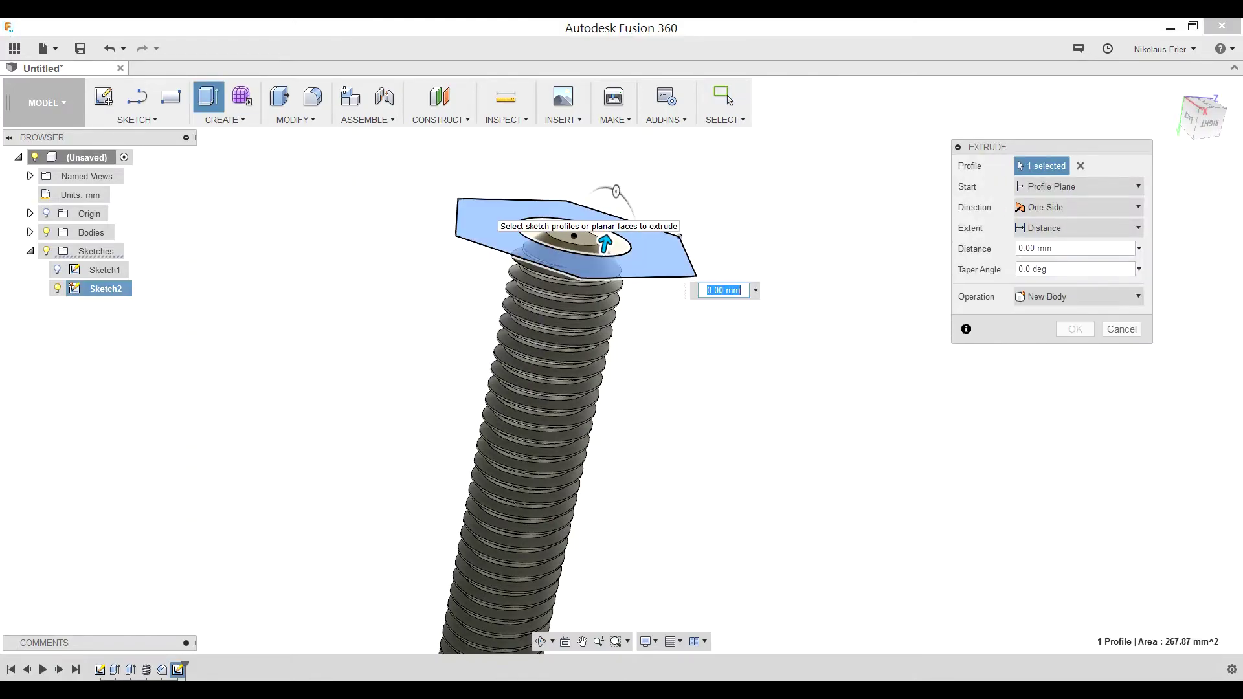
middle_click_drag(489, 217, 575, 261, "shift")
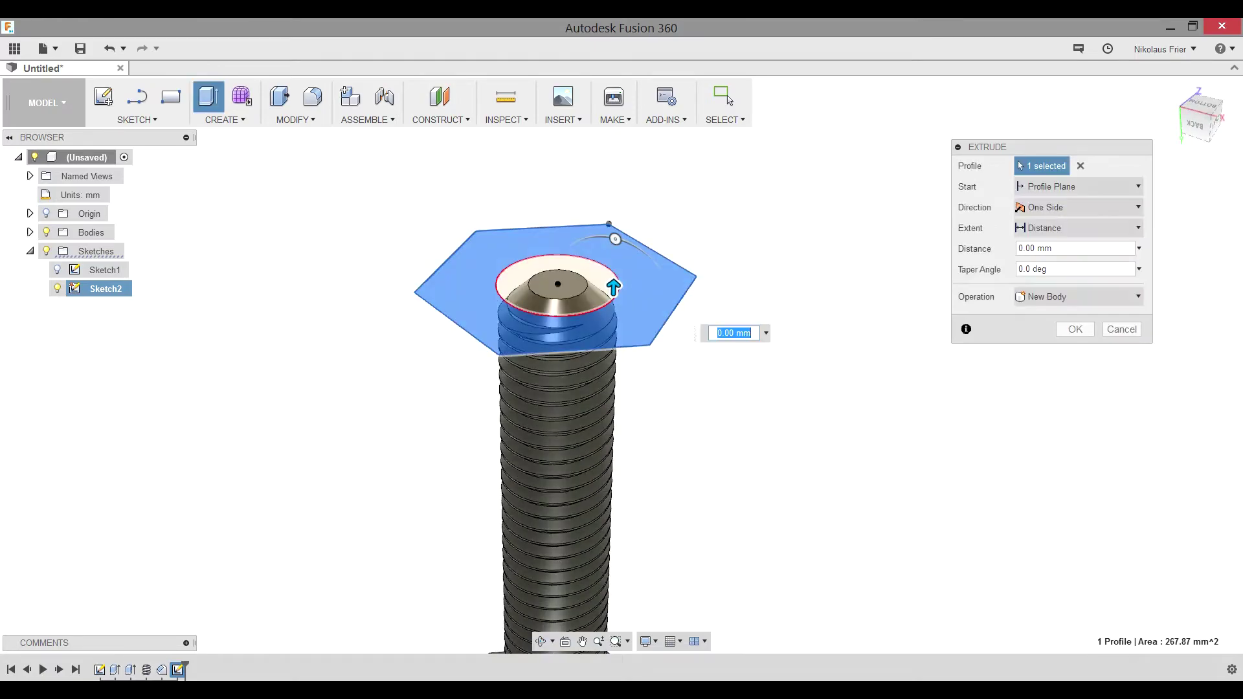
left_click_drag(1054, 249, 1017, 249)
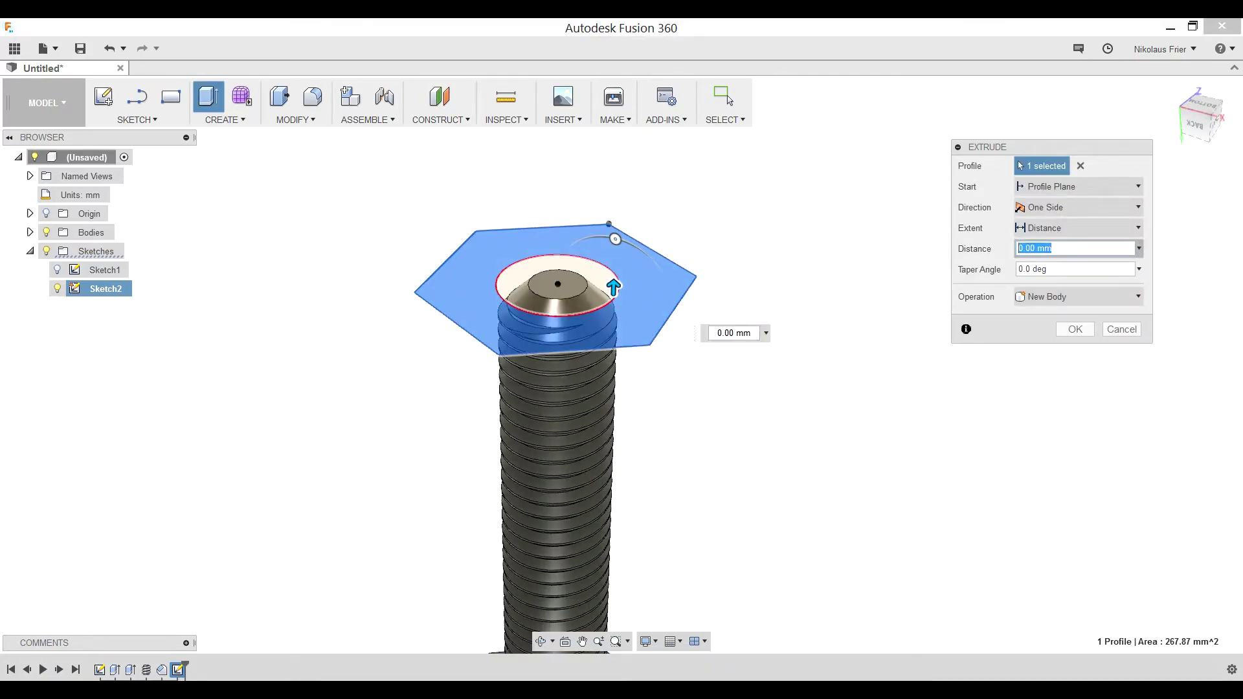
type("10")
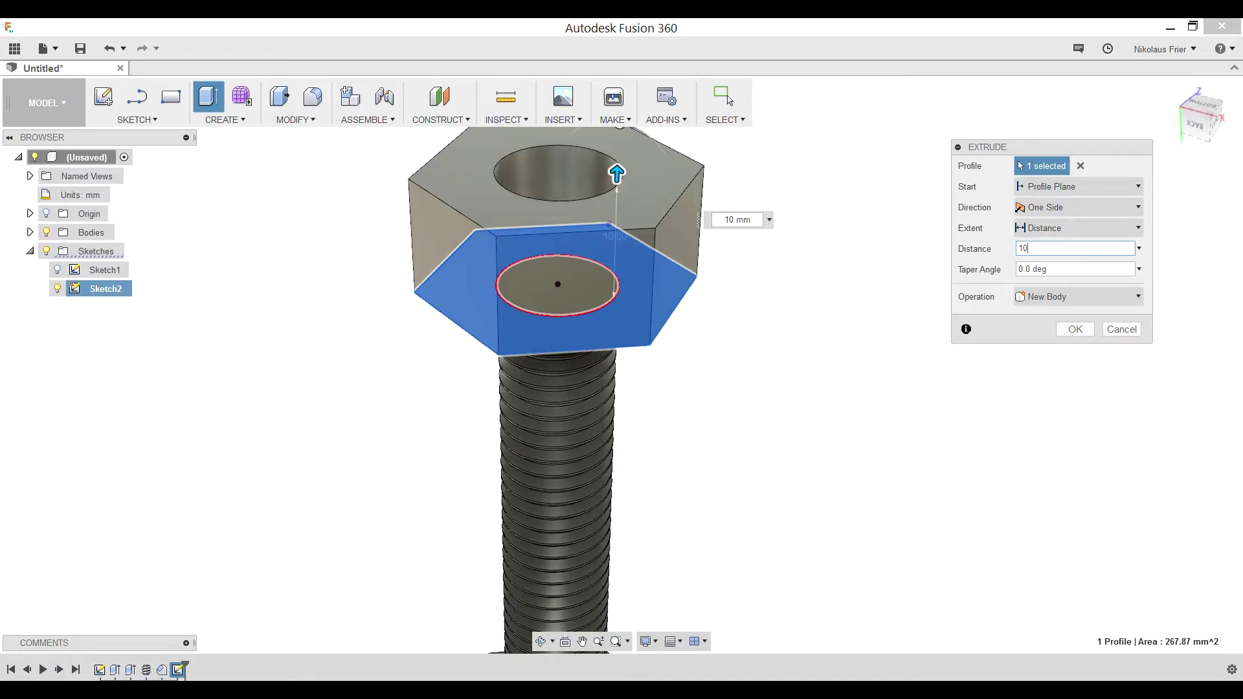
scroll(712, 424, "down", 6)
middle_click_drag(711, 427, 607, 264)
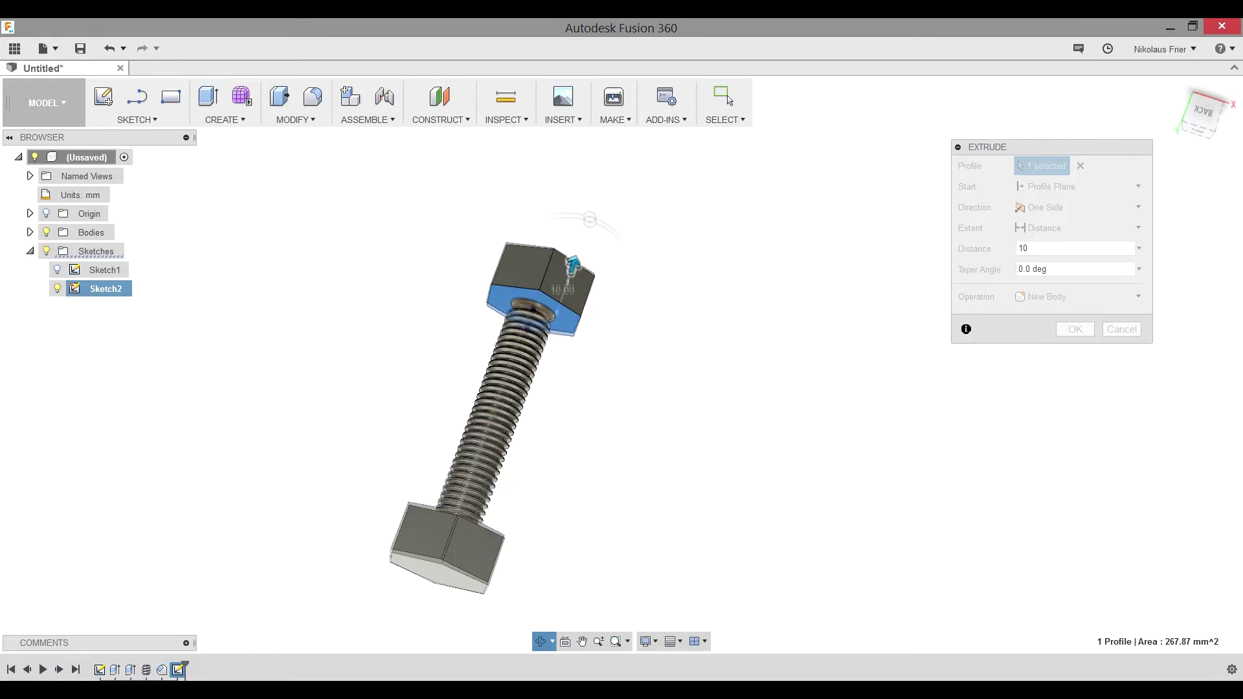
middle_click_drag(764, 363, 674, 334, "shift")
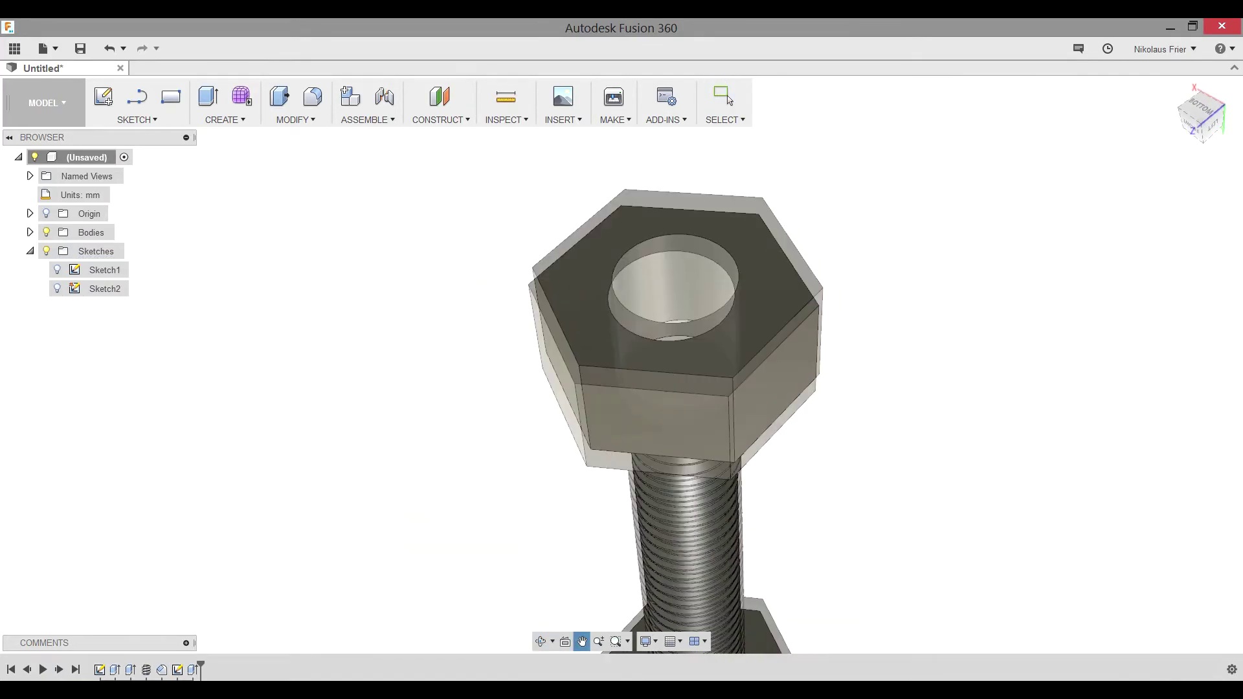
left_click(724, 97)
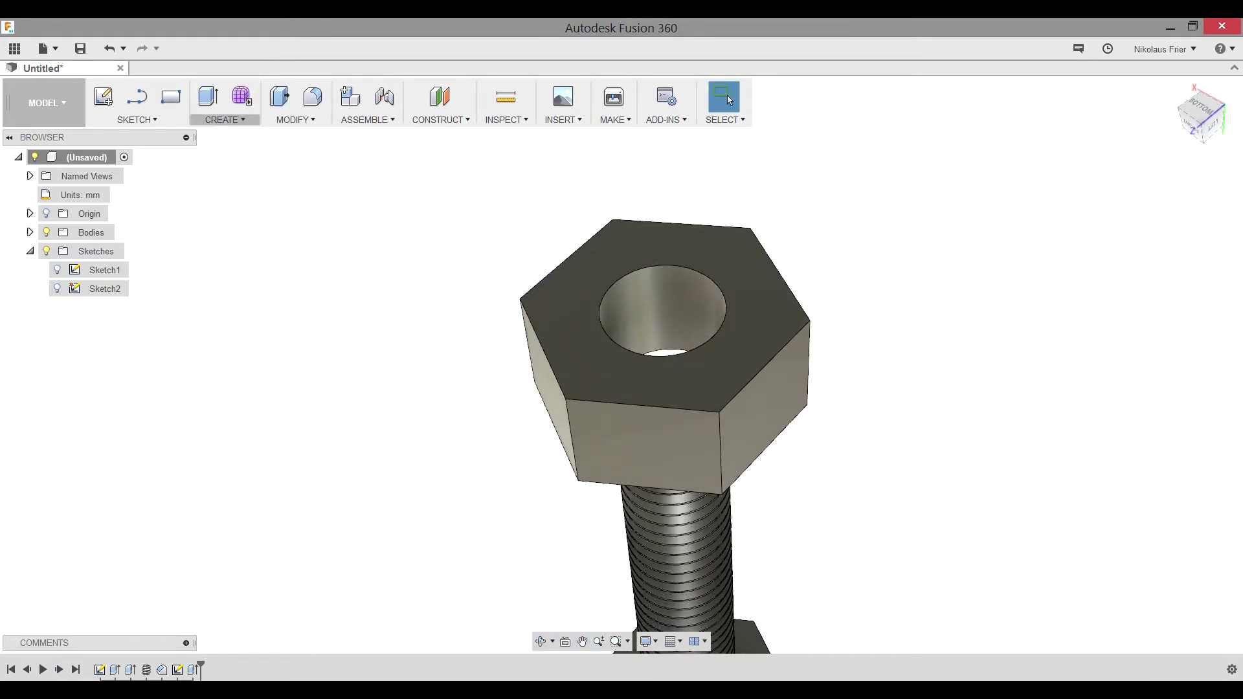
Add a modeled, full-length, right-hand M10x1.5 ISO Metric thread to the nut's hole
left_click(222, 120)
left_click(215, 283)
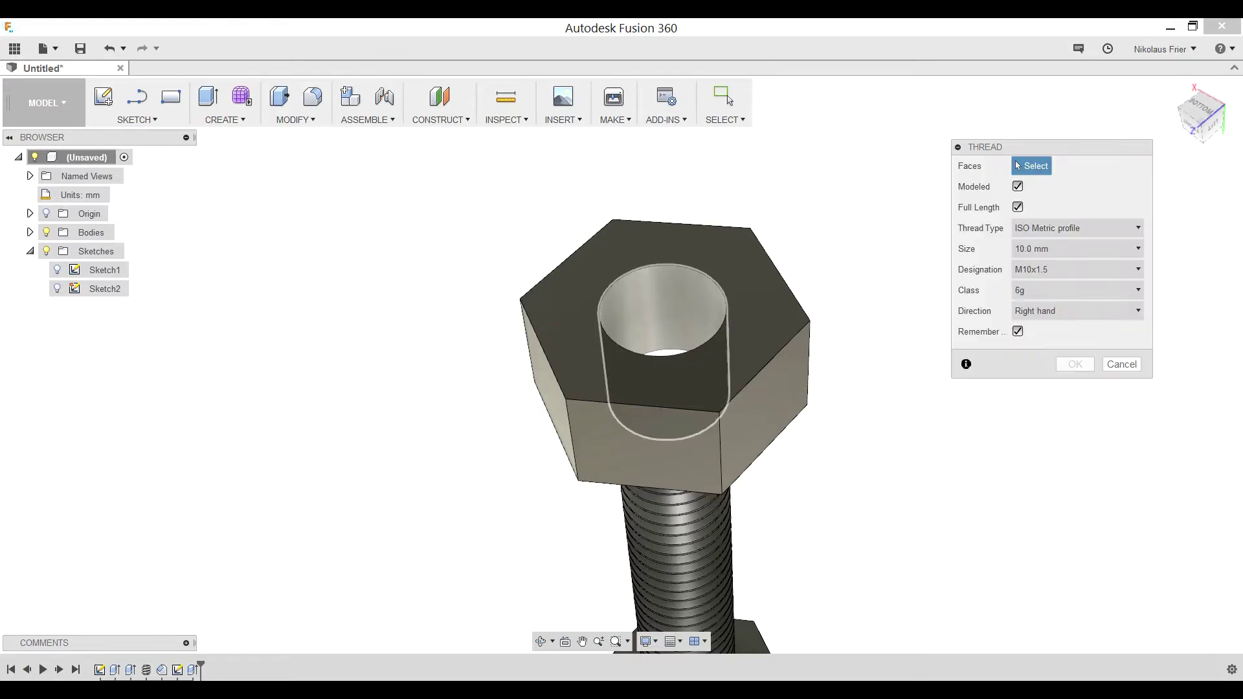
left_click(647, 308)
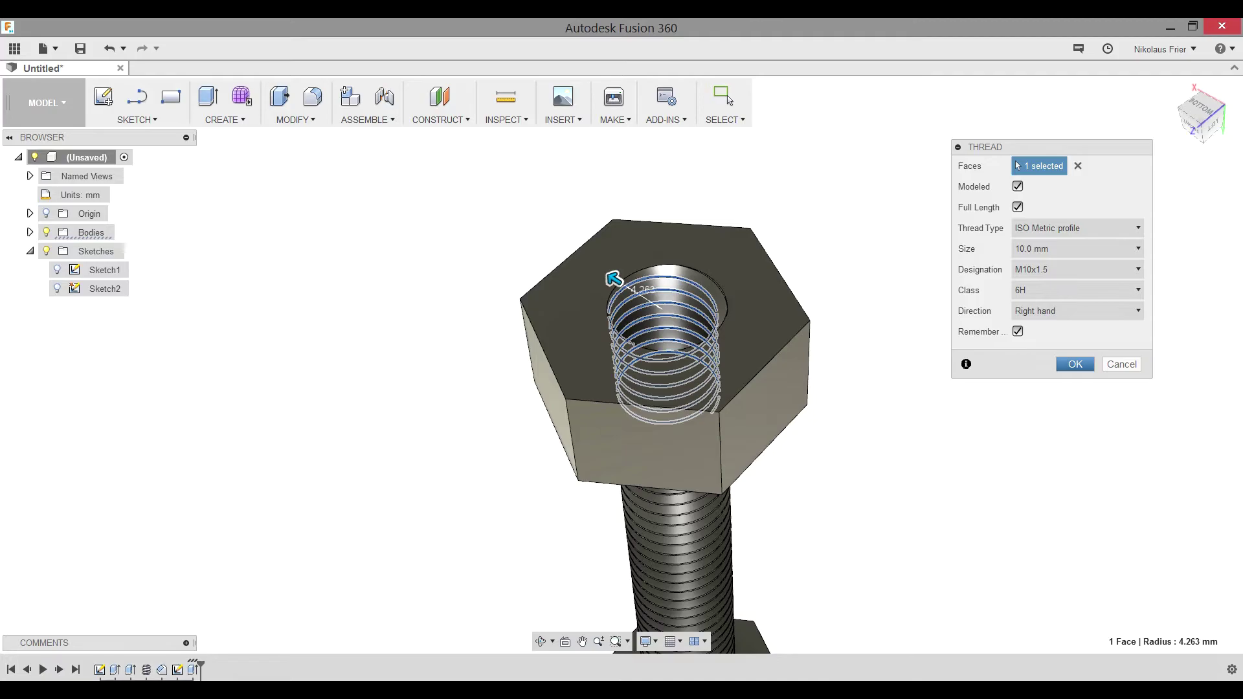
left_click(1076, 364)
middle_click_drag(777, 362, 697, 341)
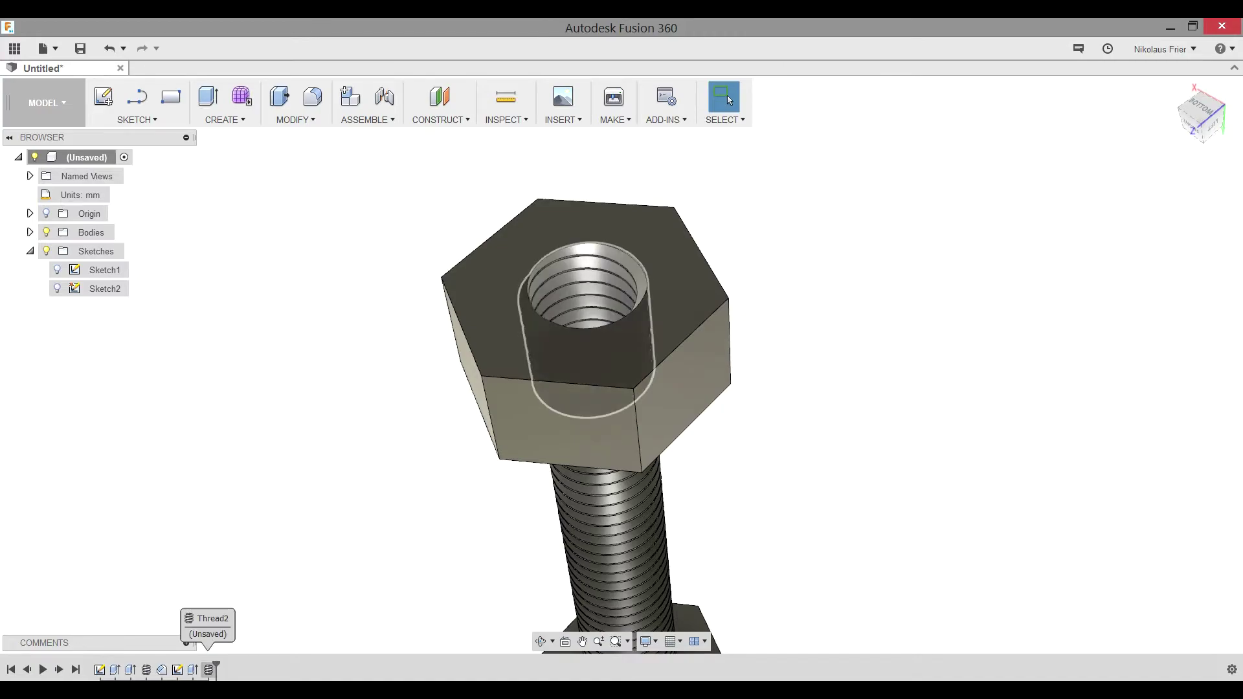
Suppress the nut's thread feature and chamfer both circular edges of its hole with an equal distance of 1 mm
right_click(209, 669)
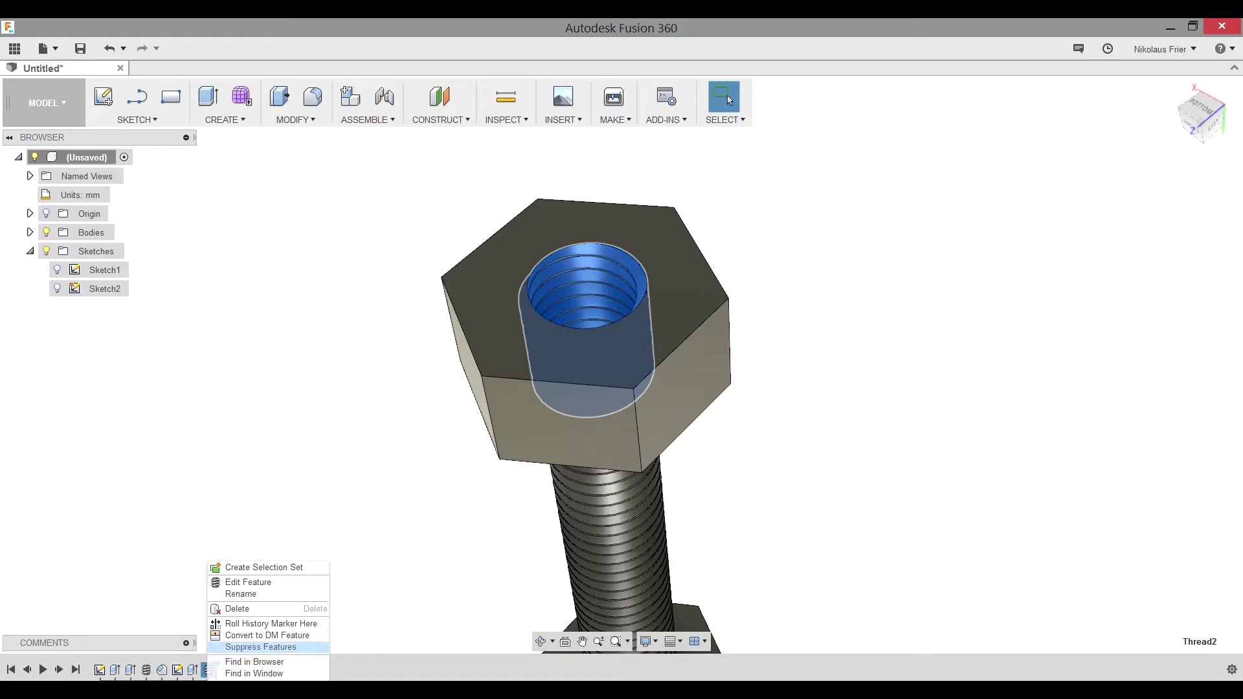
left_click(261, 647)
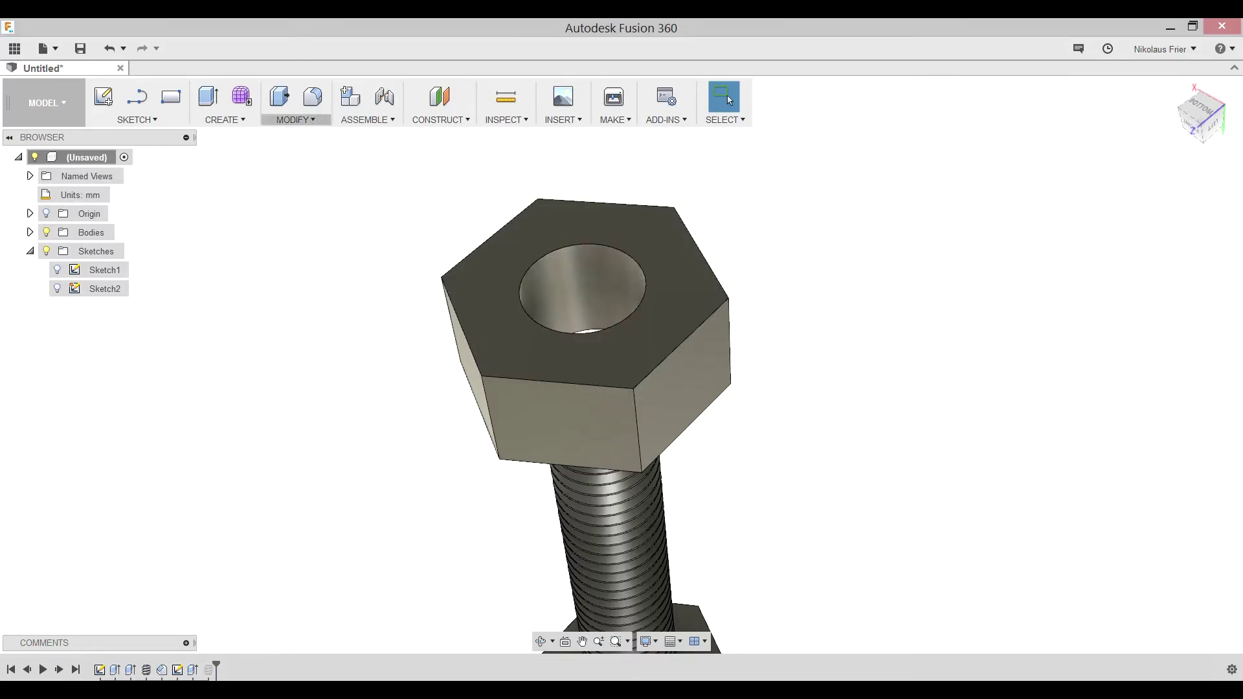
left_click(295, 119)
left_click(295, 191)
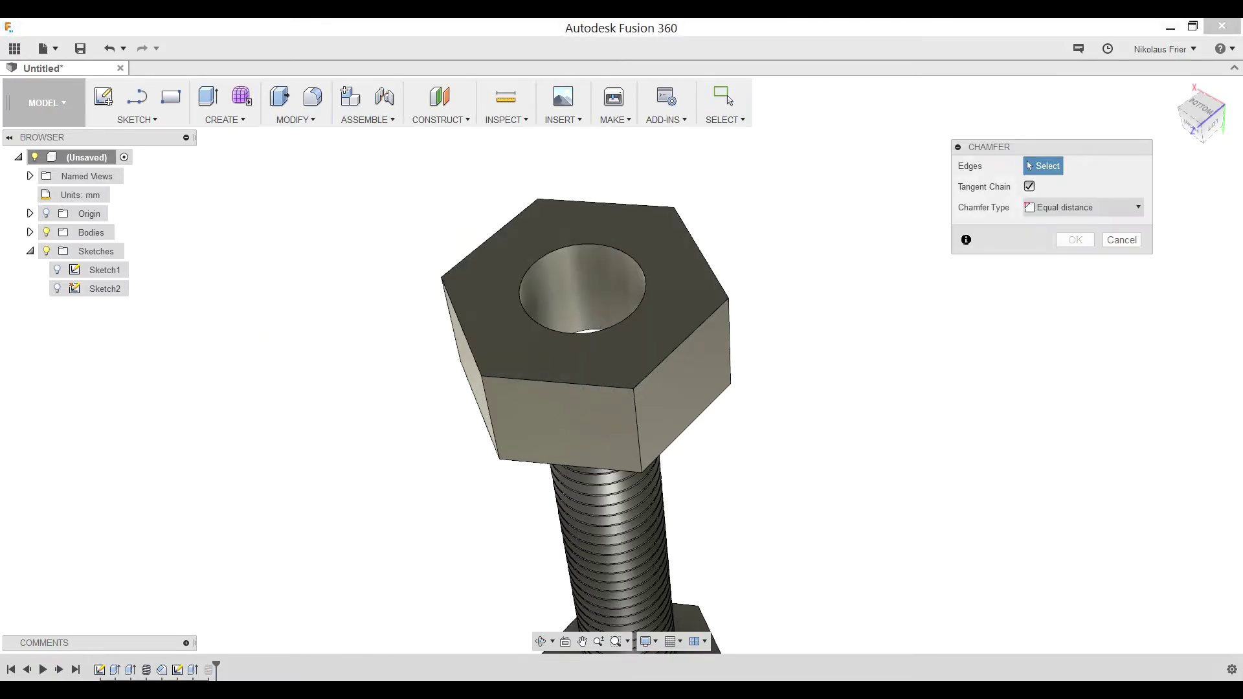
left_click(536, 263)
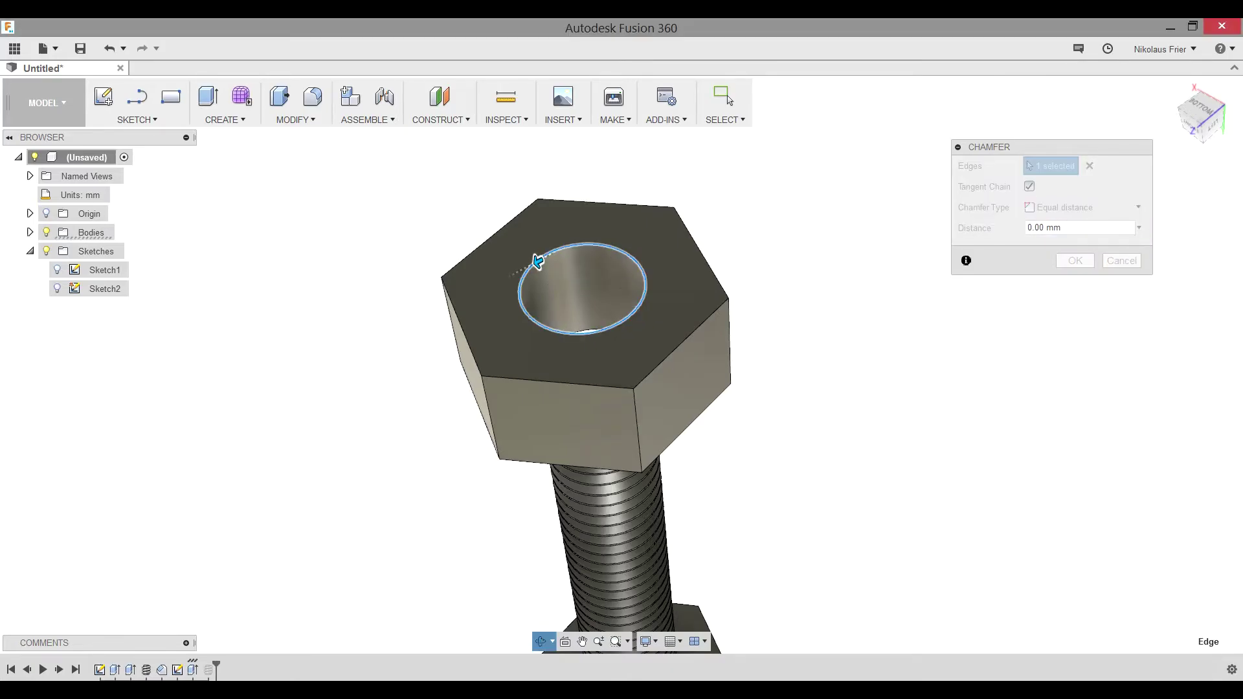
middle_click_drag(536, 263, 544, 126, "shift")
left_click(626, 256)
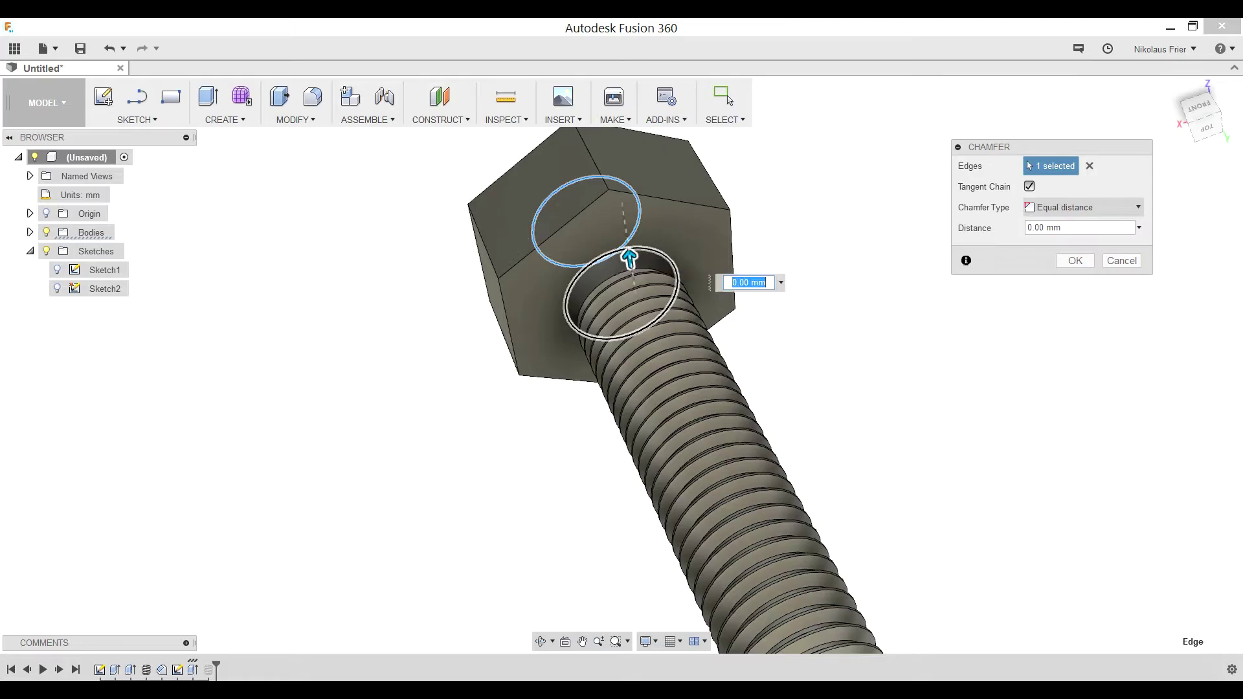
middle_click_drag(630, 259, 554, 399, "shift")
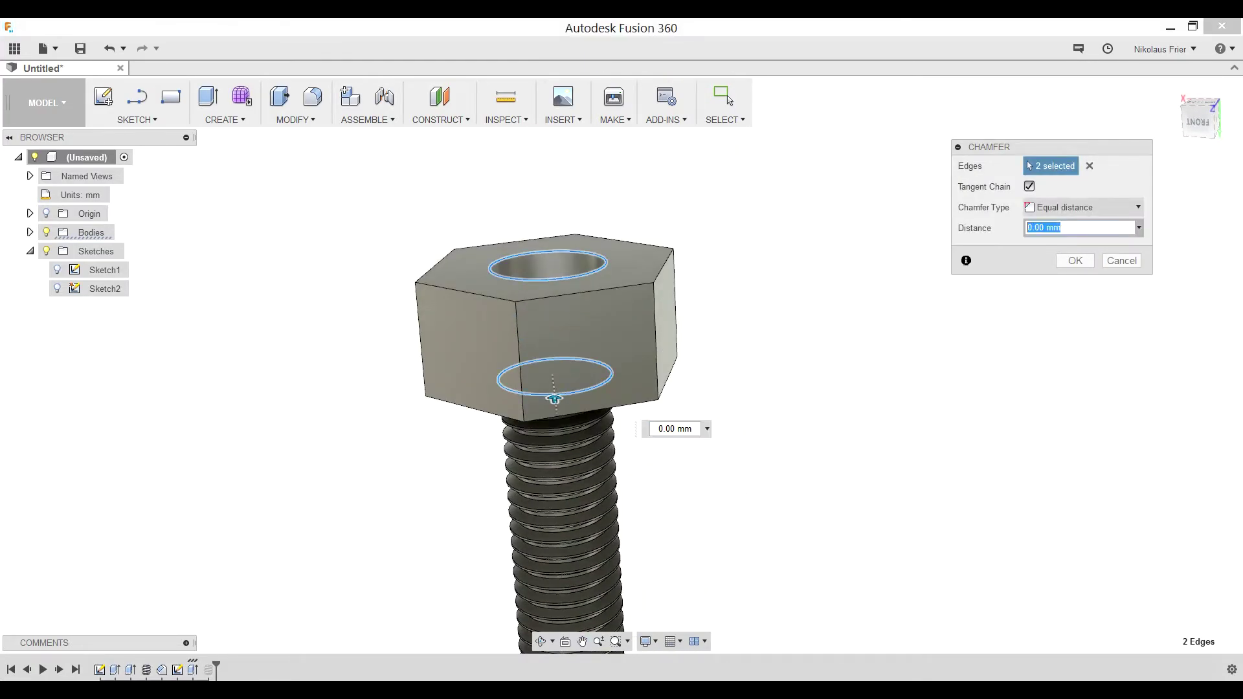
type("1mm")
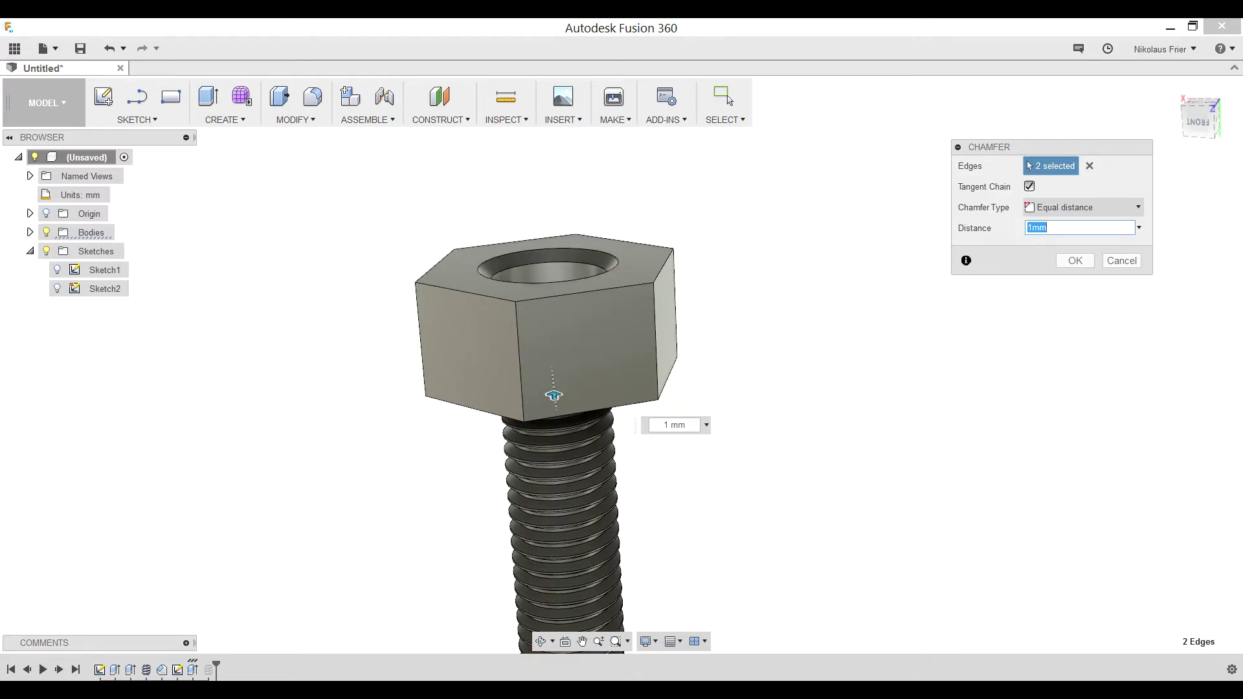
key("Return")
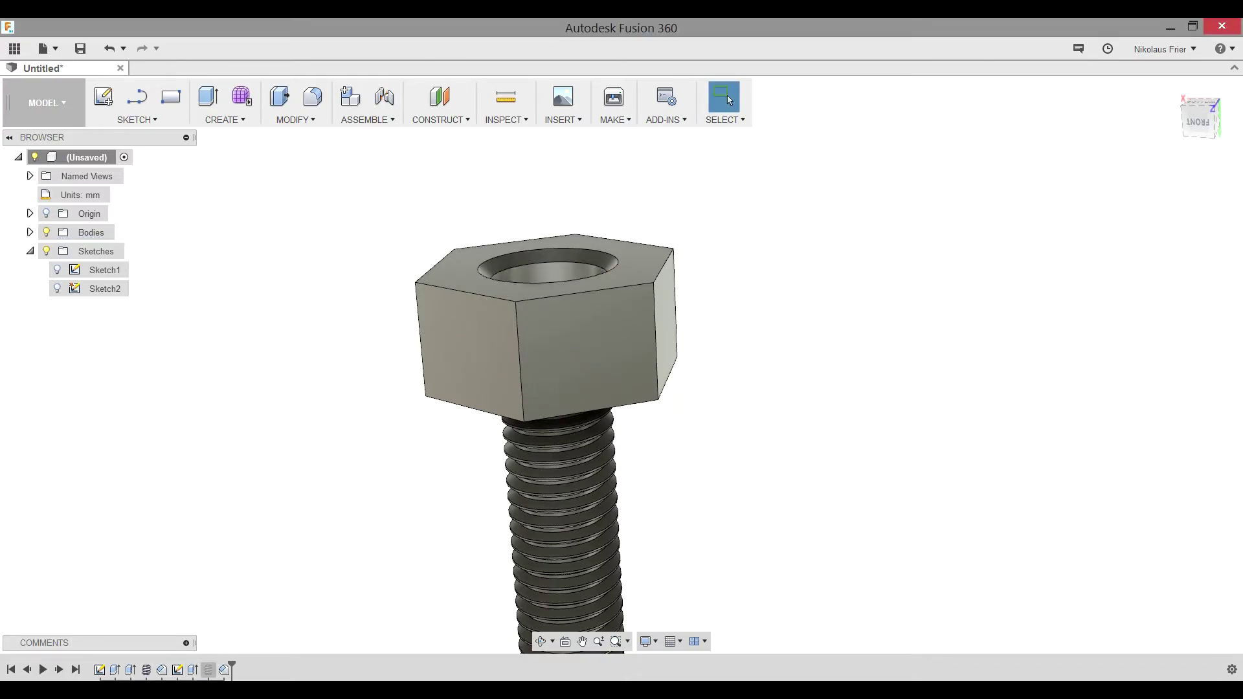
Unsuppress the nut's thread feature in the design history to restore the thread in the chamfered hole
right_click(208, 670)
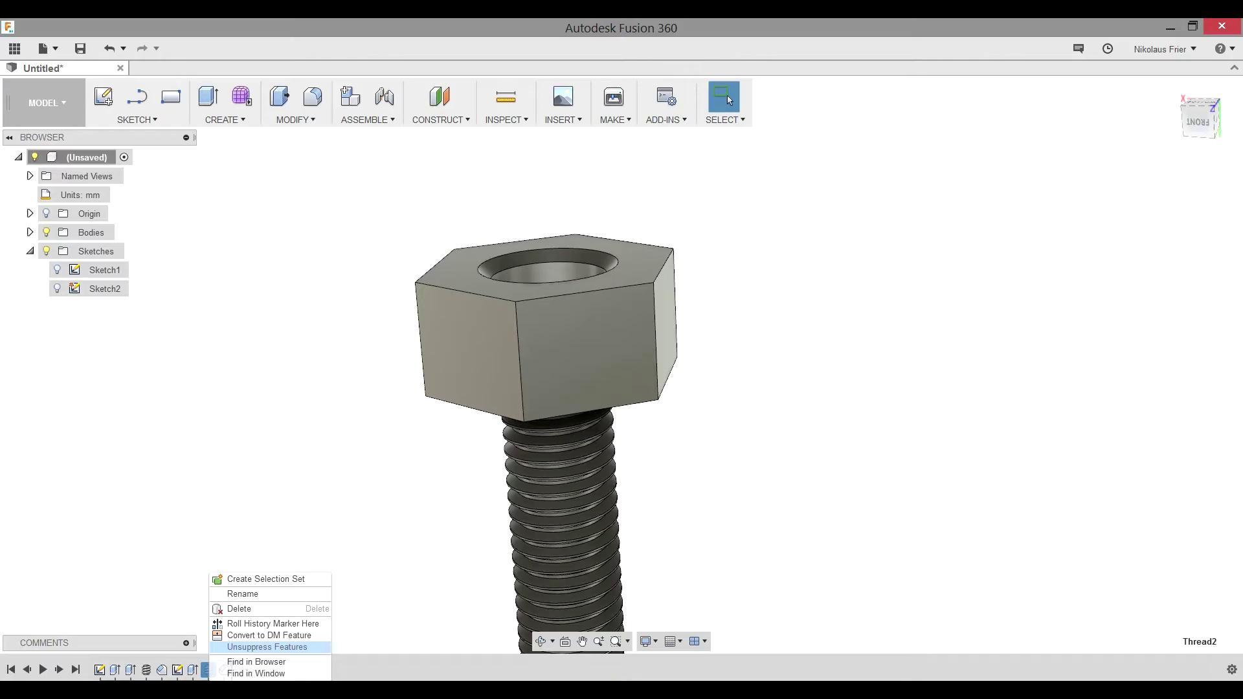
left_click(272, 647)
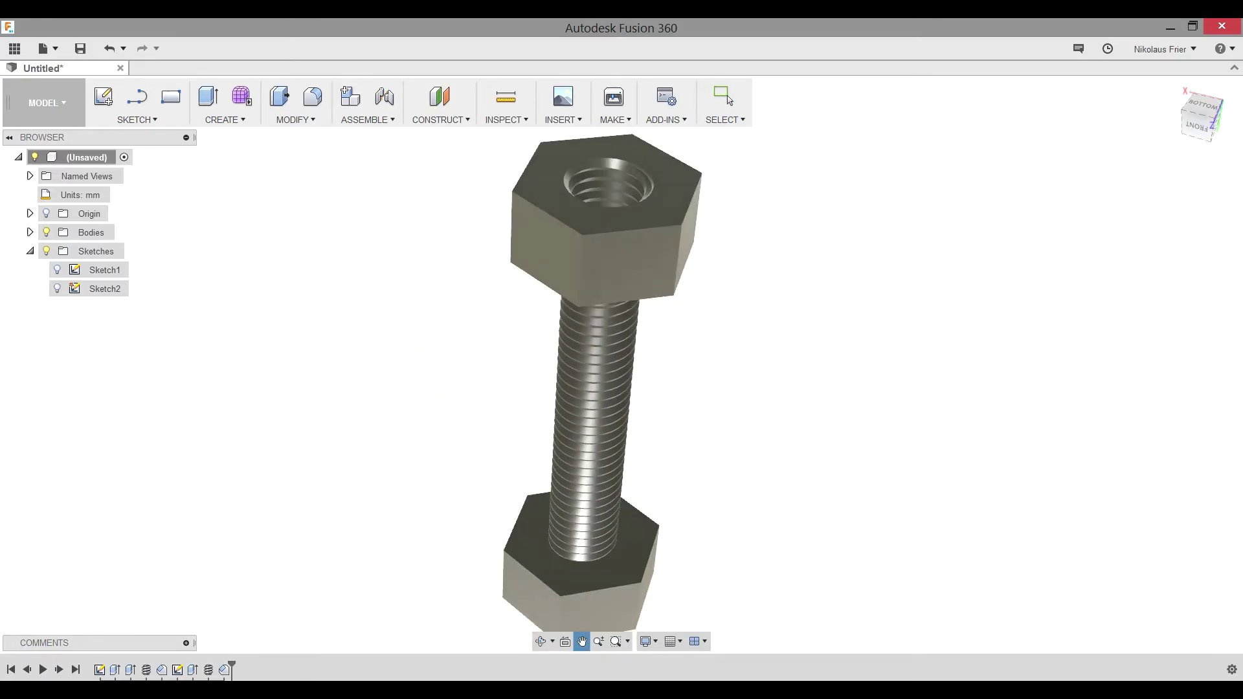
Hide the bolt body so that only the nut is displayed
left_click(729, 101)
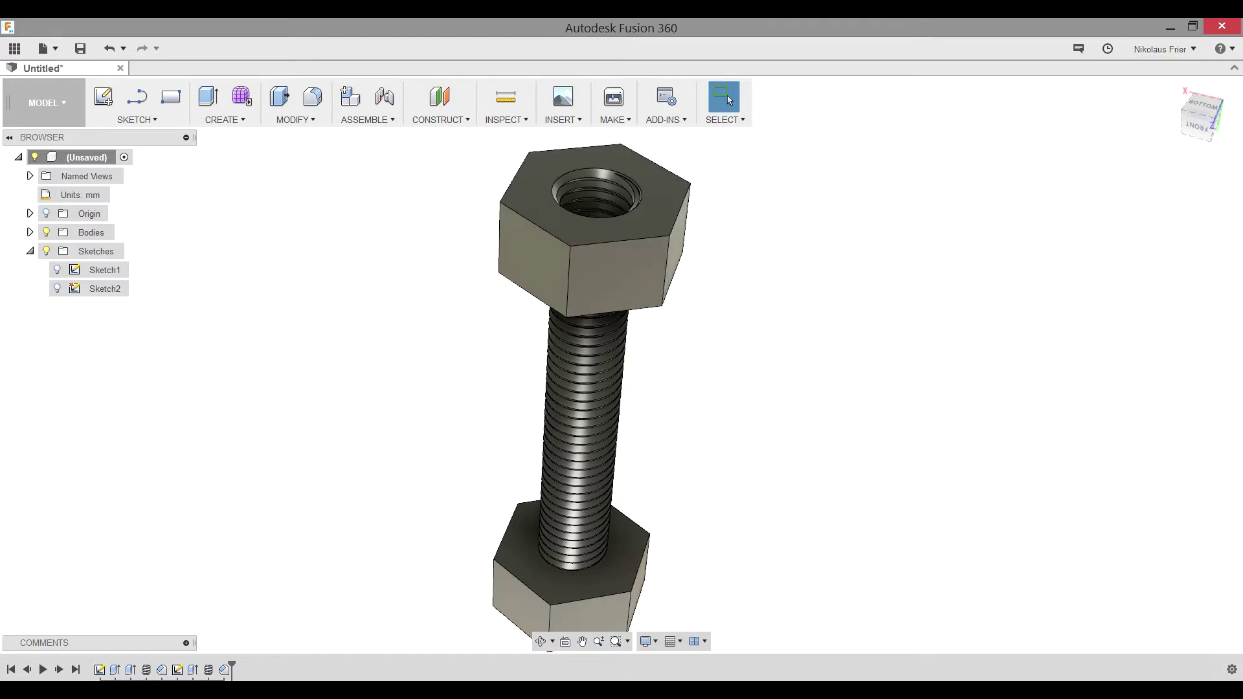
left_click(295, 120)
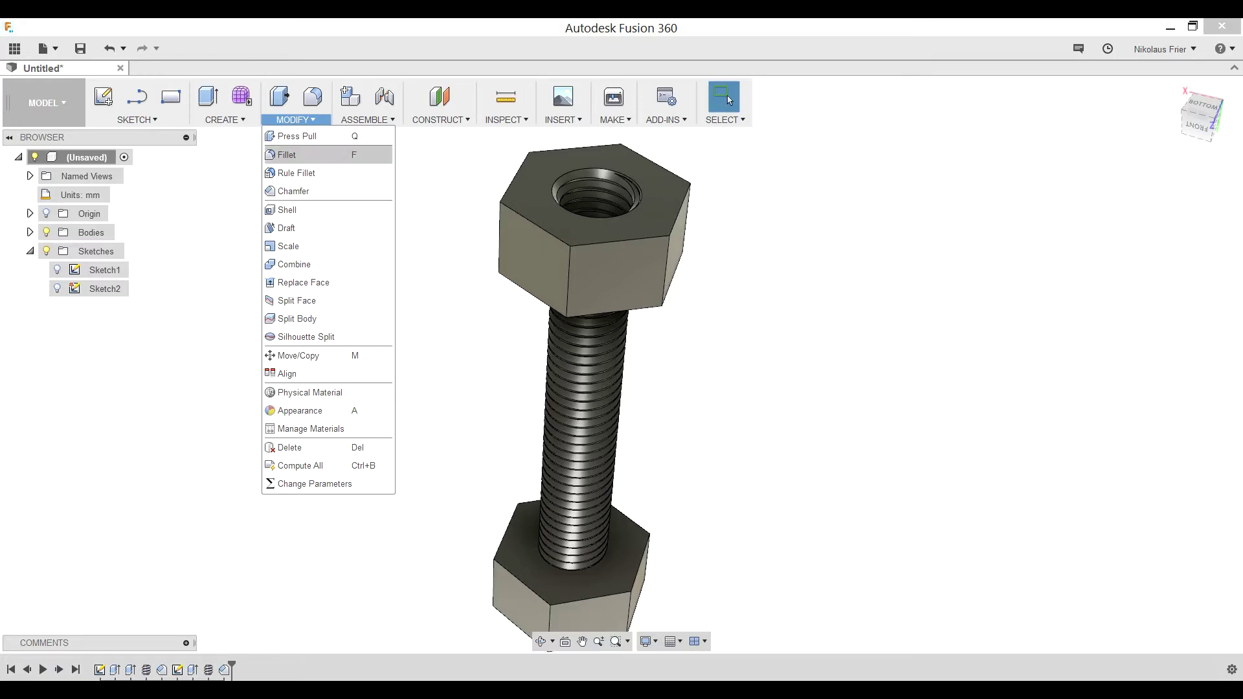
key("Escape")
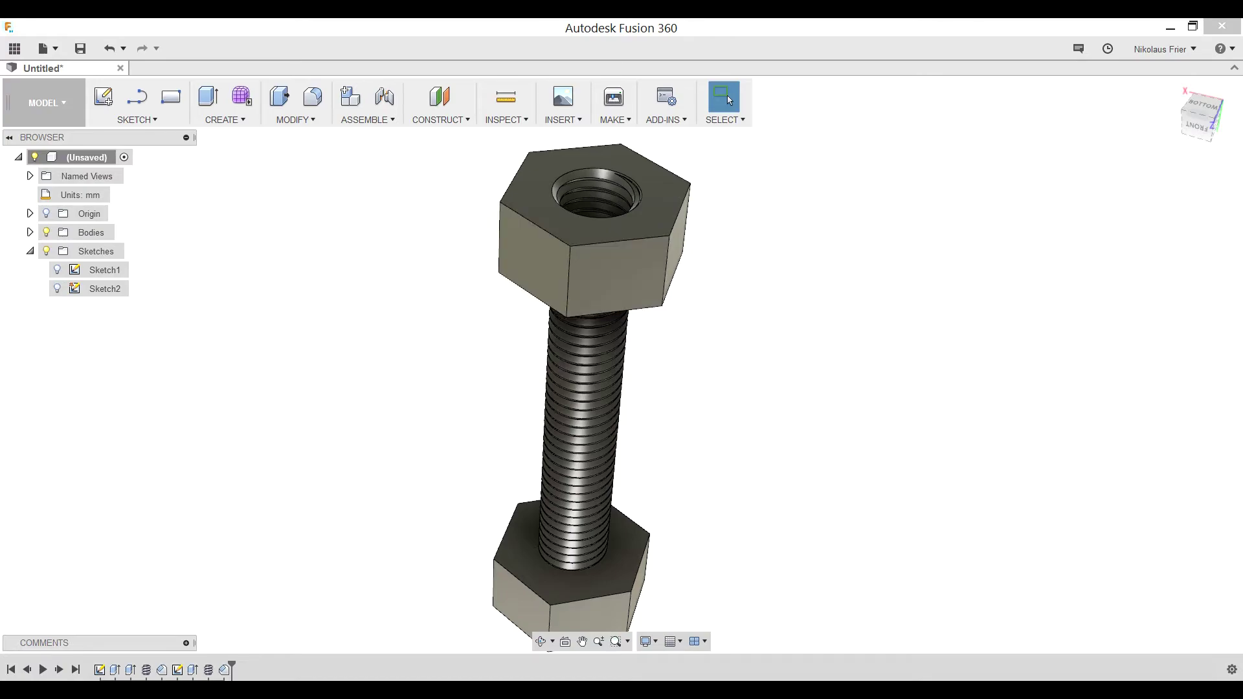
left_click(30, 232)
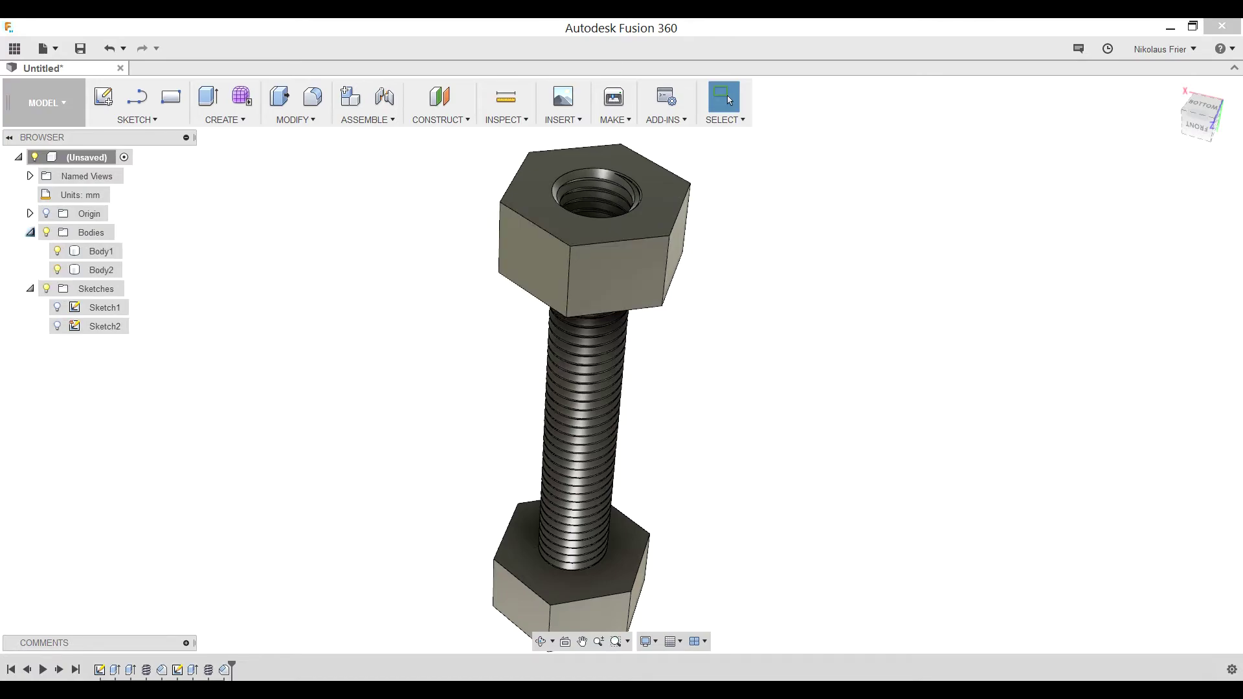
left_click(100, 251)
left_click(57, 252)
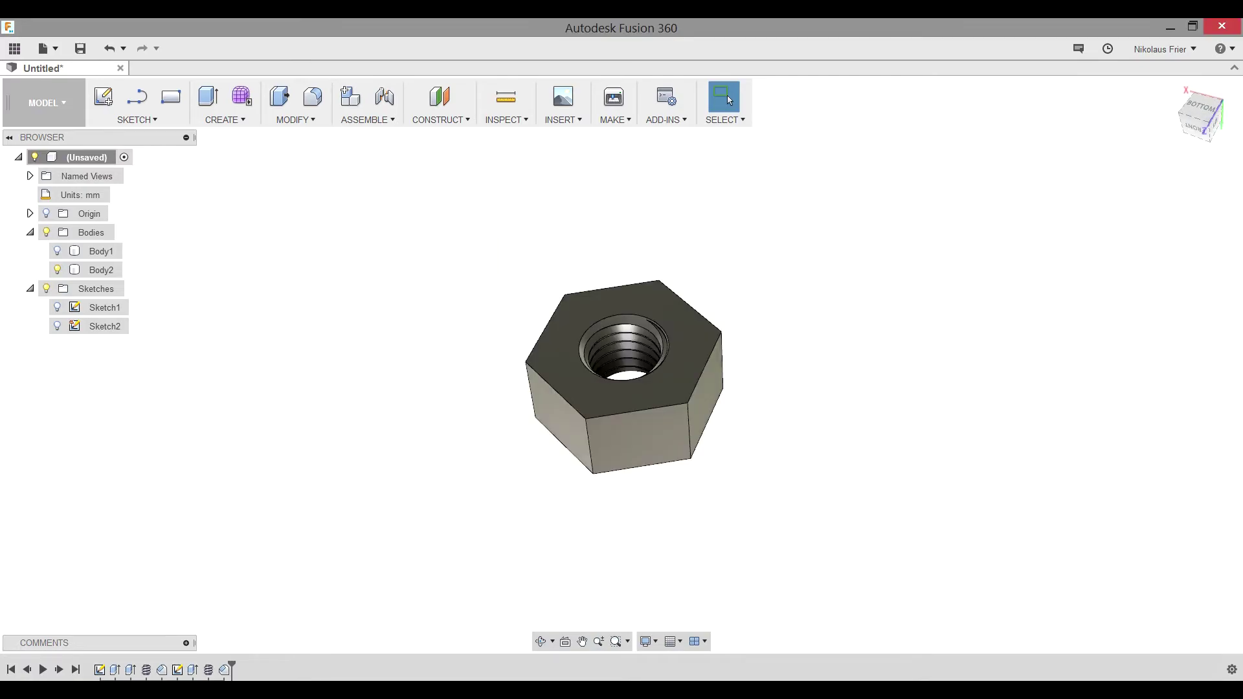
Sketch a circle about 13 mm in diameter on the nut's outer hexagonal face, centred on the threaded hole, and finish the sketch
left_click(103, 96)
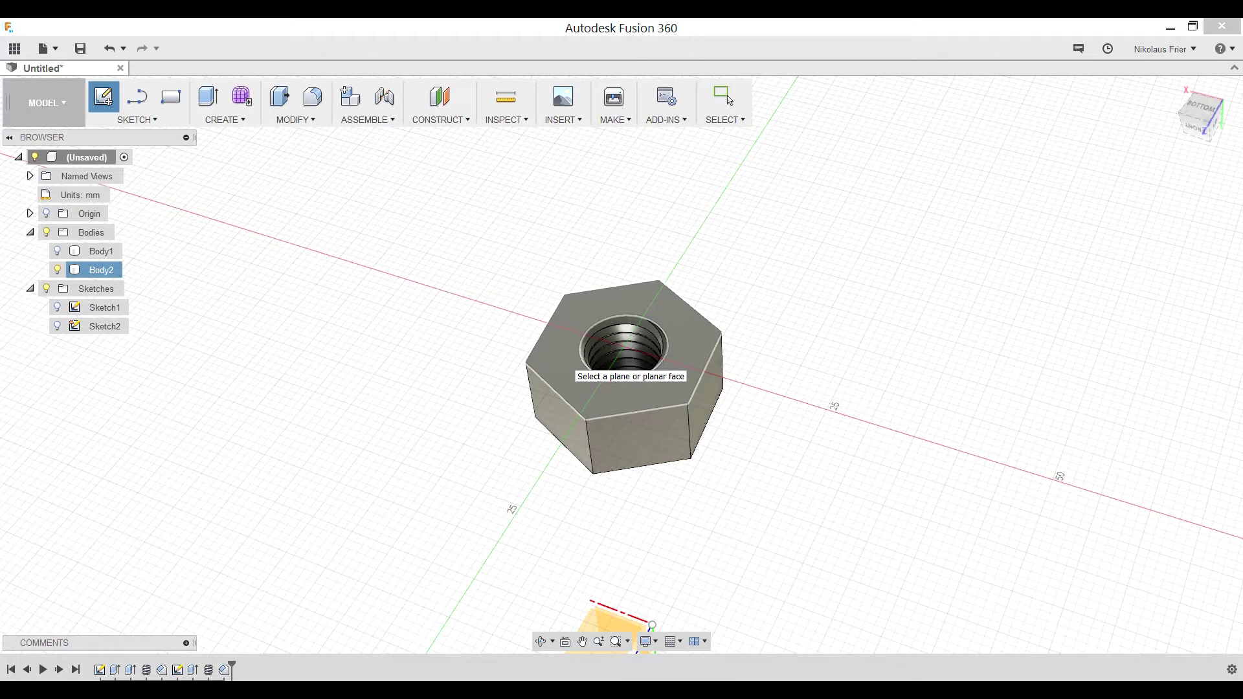
left_click(570, 363)
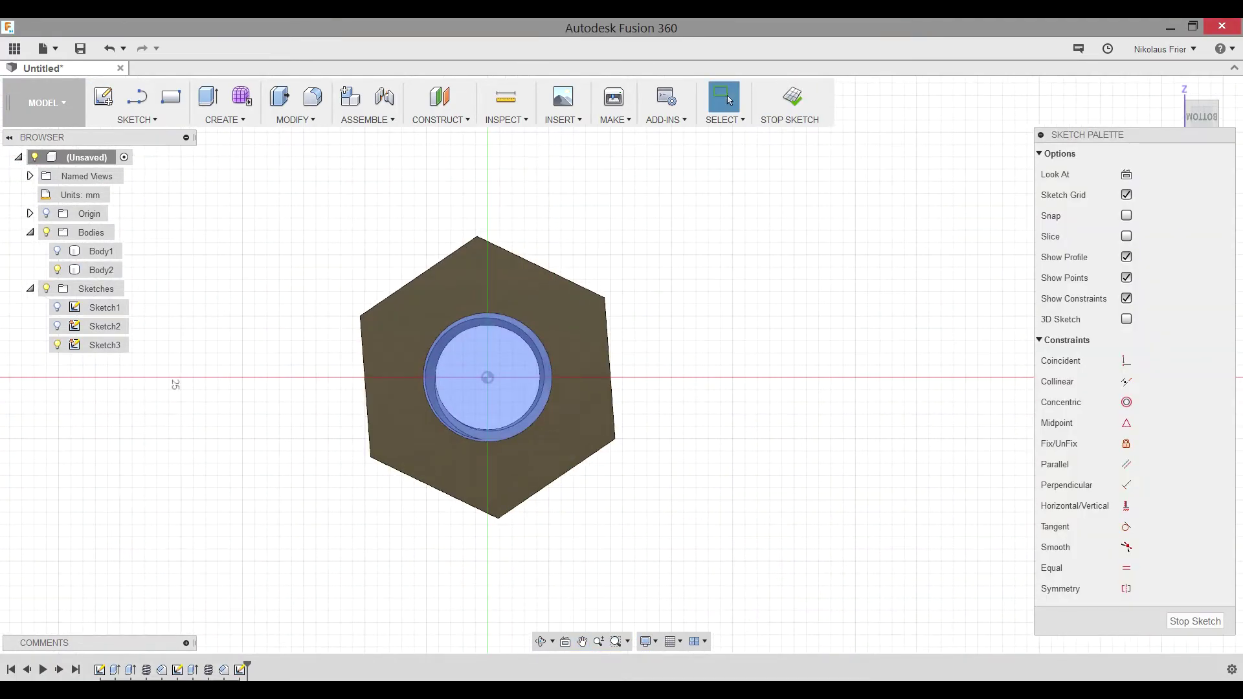
left_click(137, 120)
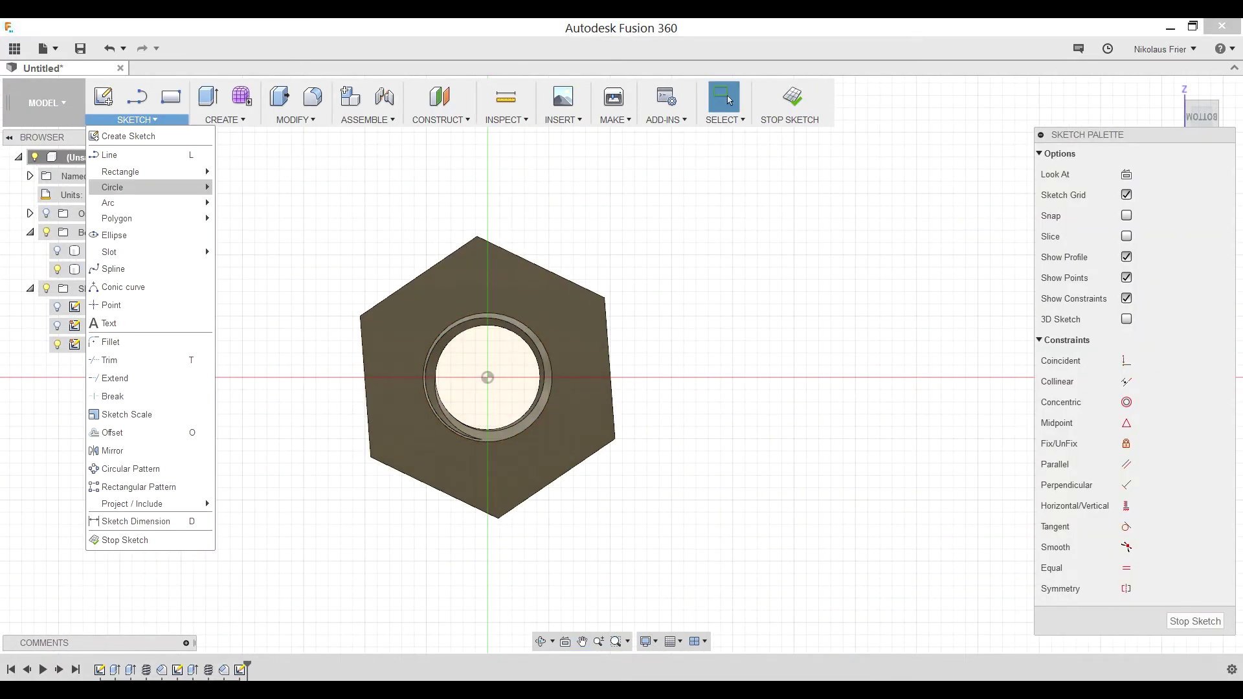
mouse_move(129, 187)
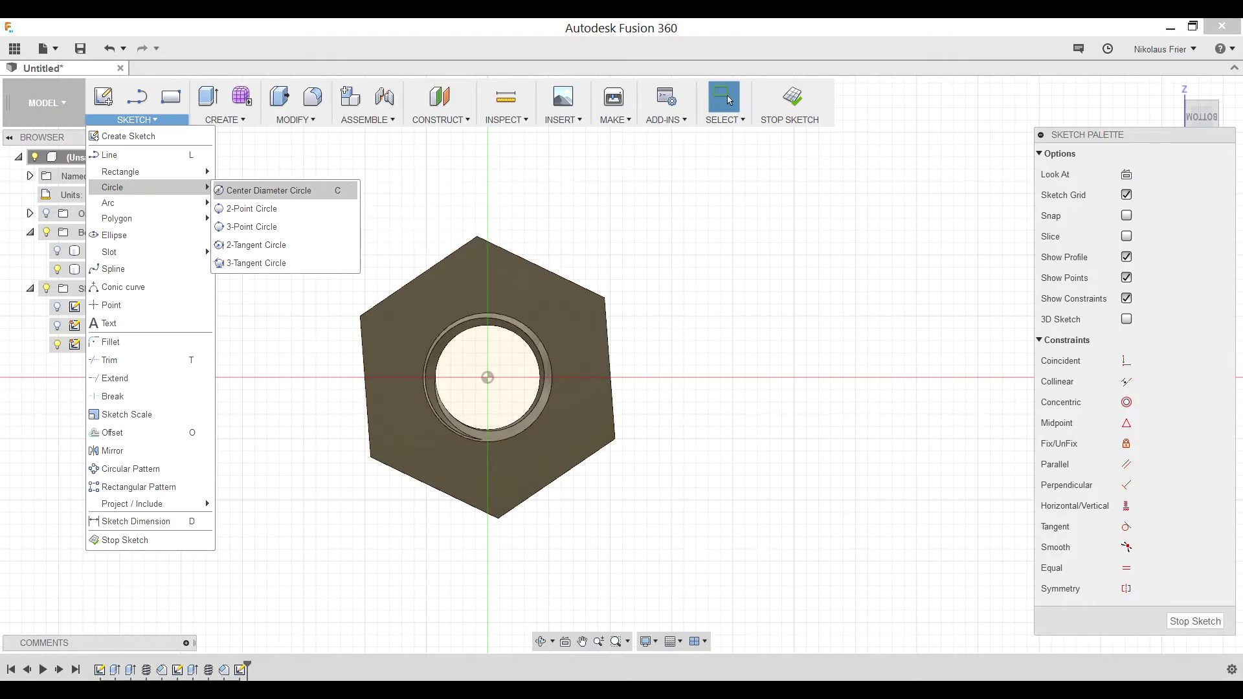
left_click(279, 190)
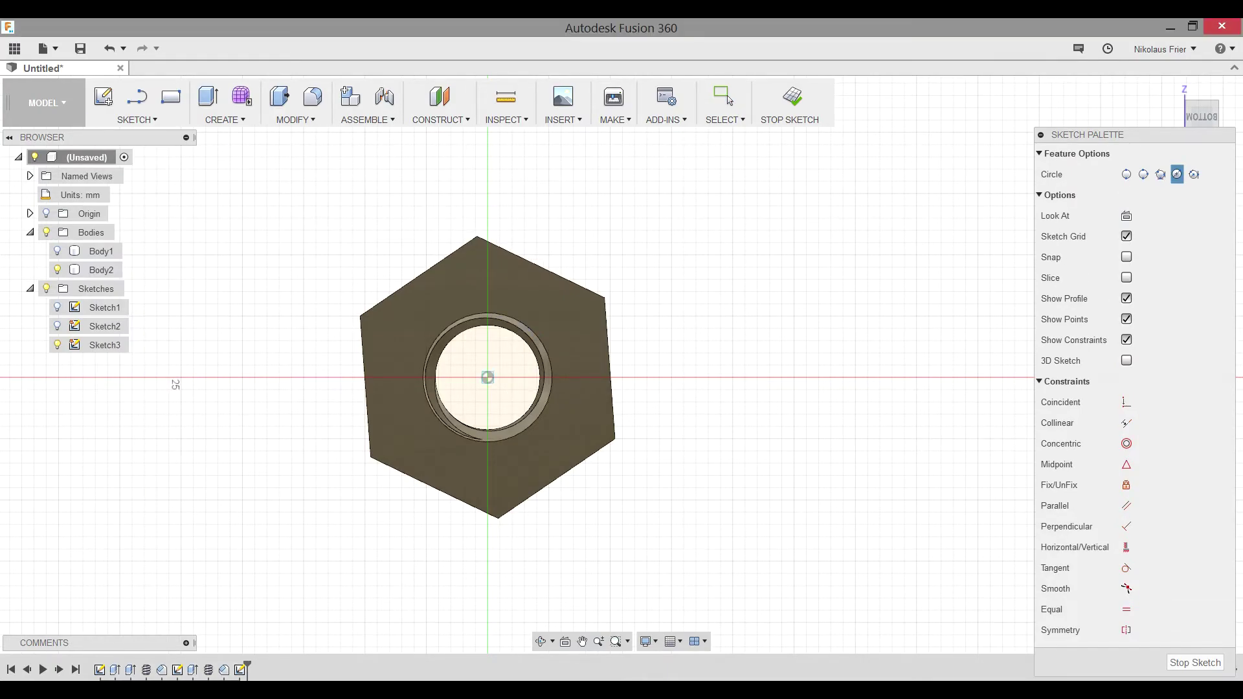
left_click(487, 377)
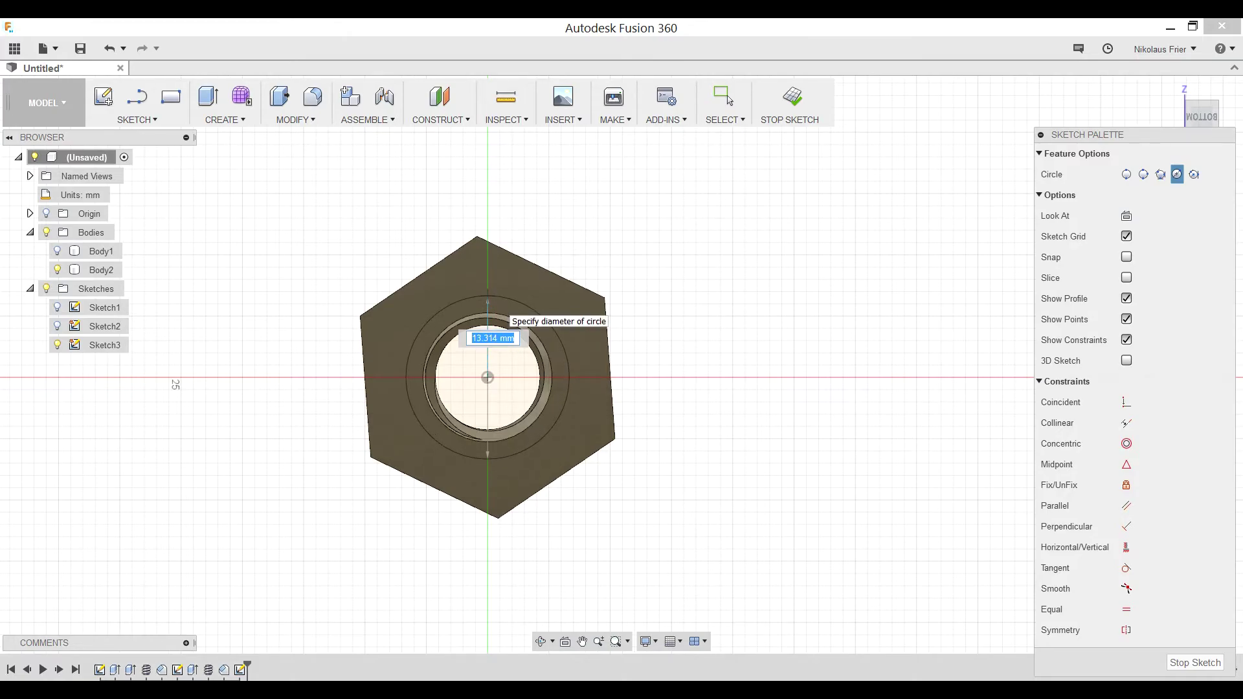
left_click(488, 294)
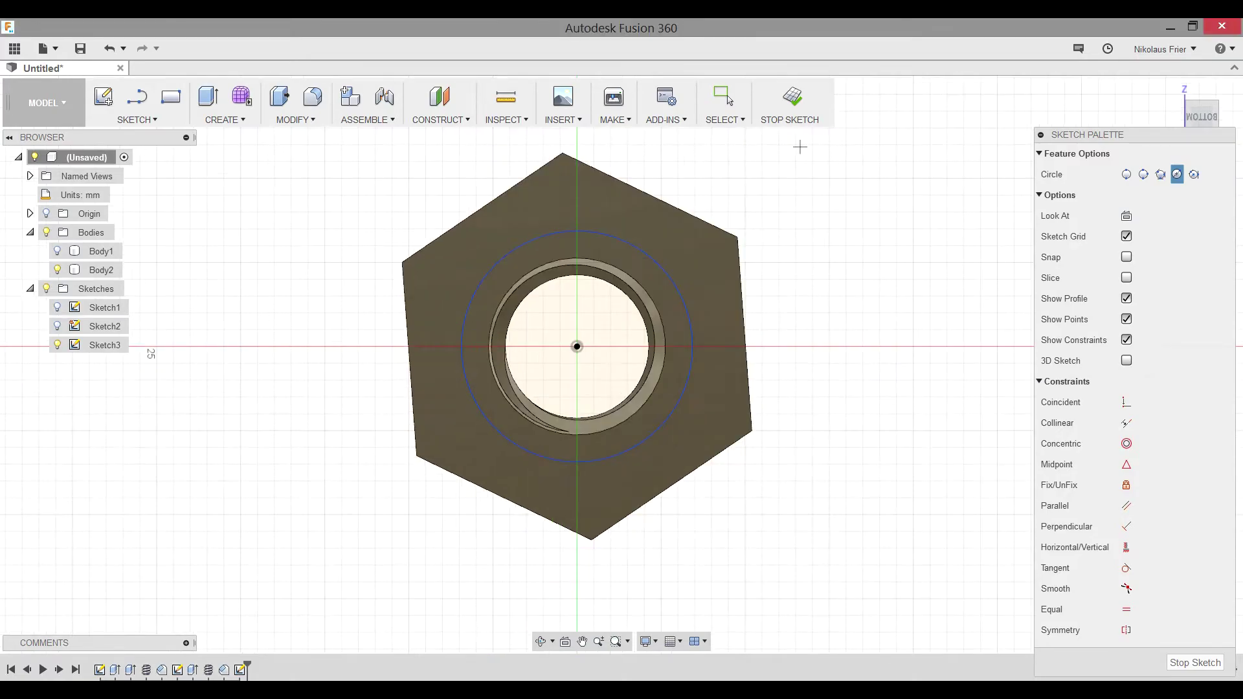
left_click(792, 99)
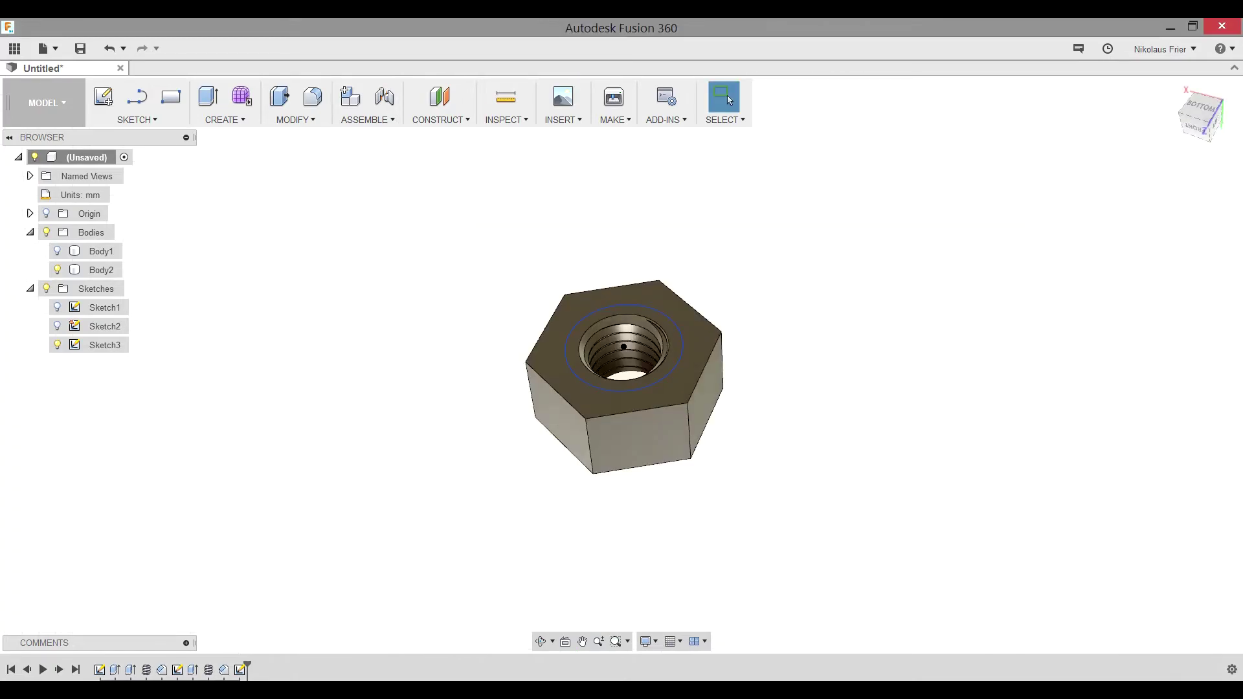
Split the nut body with the sketched circle as an extended splitting tool, separating the threaded core from the hexagonal outer ring
left_click(296, 119)
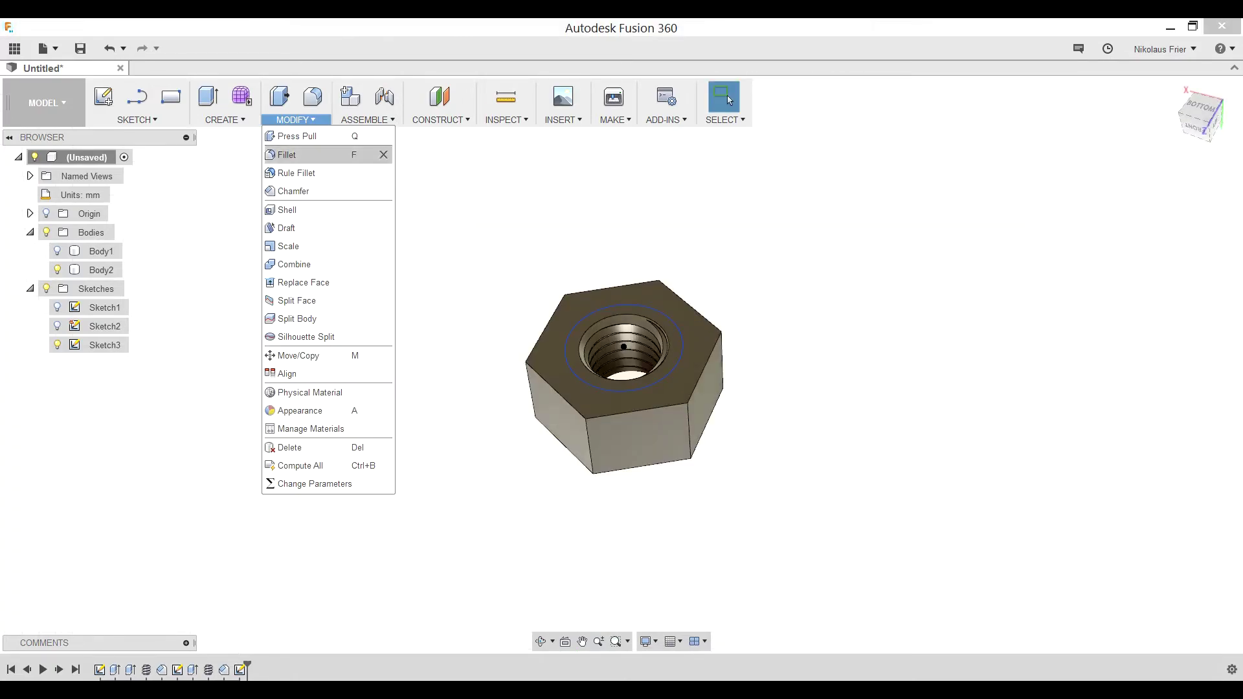
left_click(298, 318)
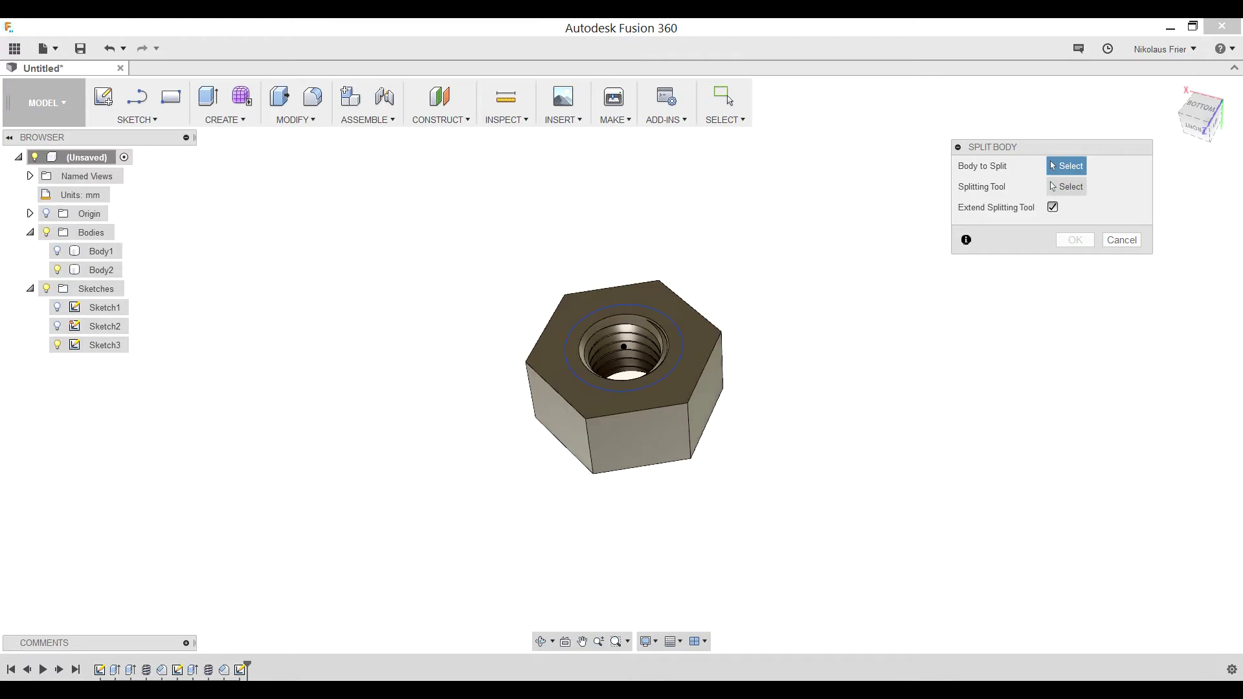
left_click(696, 364)
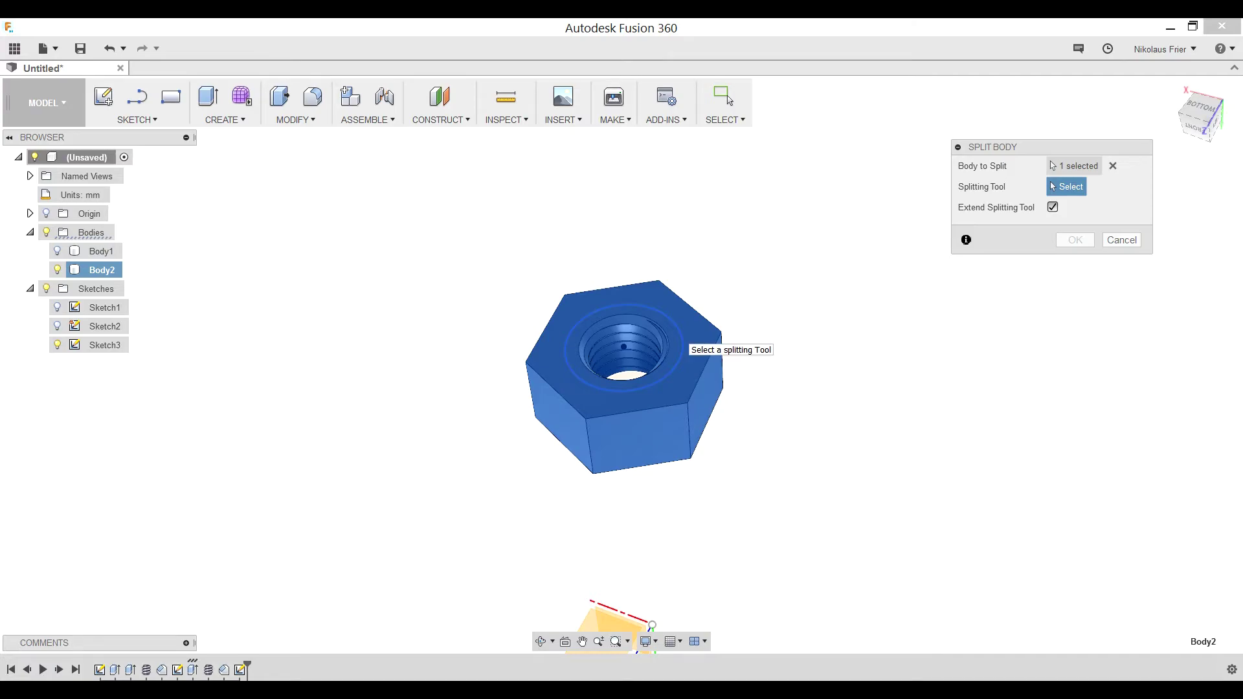
left_click(677, 328)
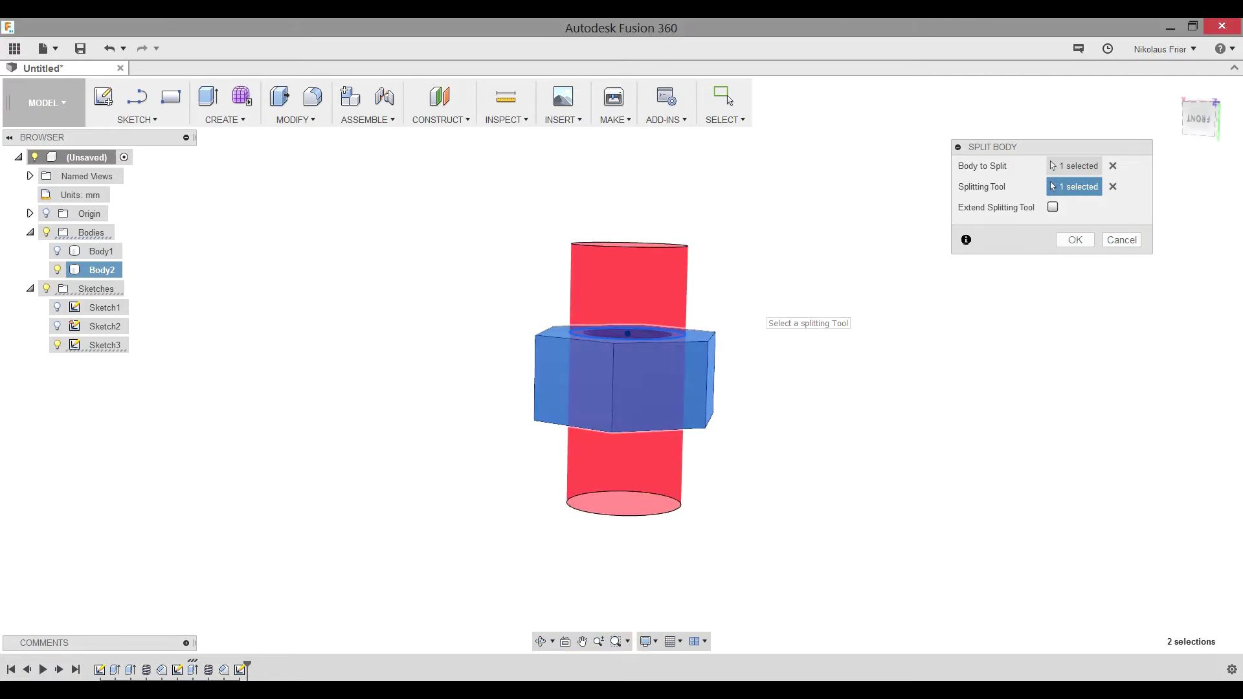
middle_click_drag(752, 303, 735, 395)
middle_click_drag(734, 395, 704, 347)
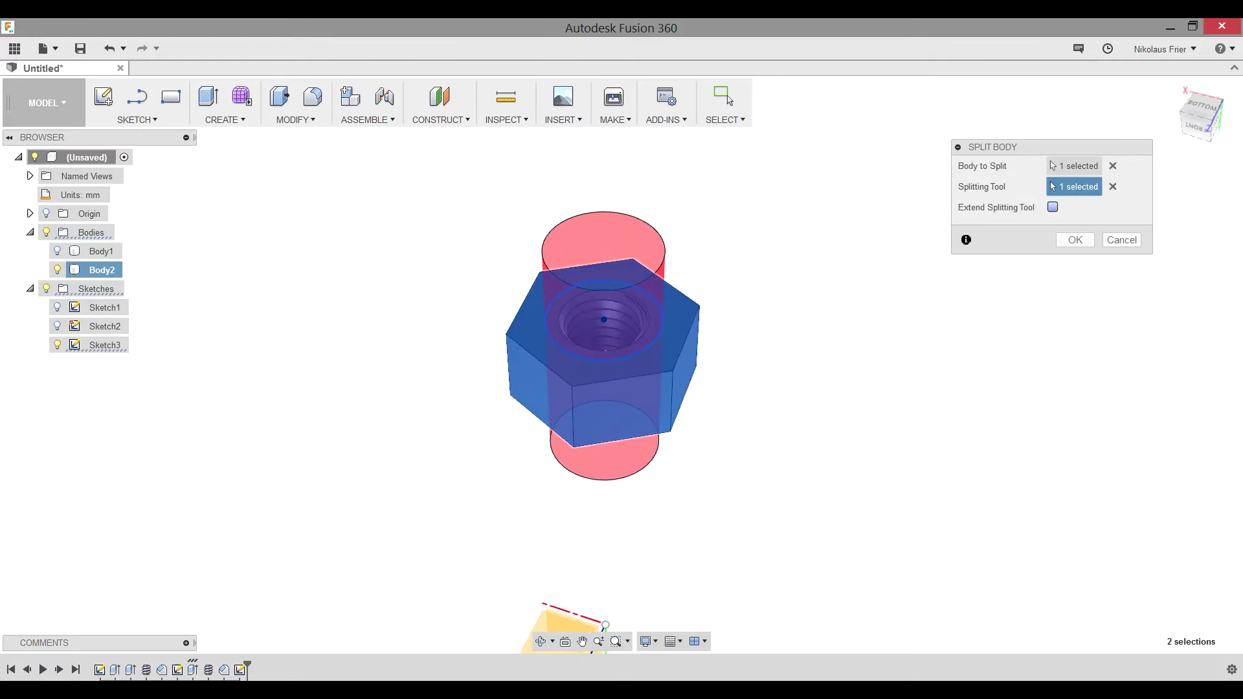
left_click(1053, 207)
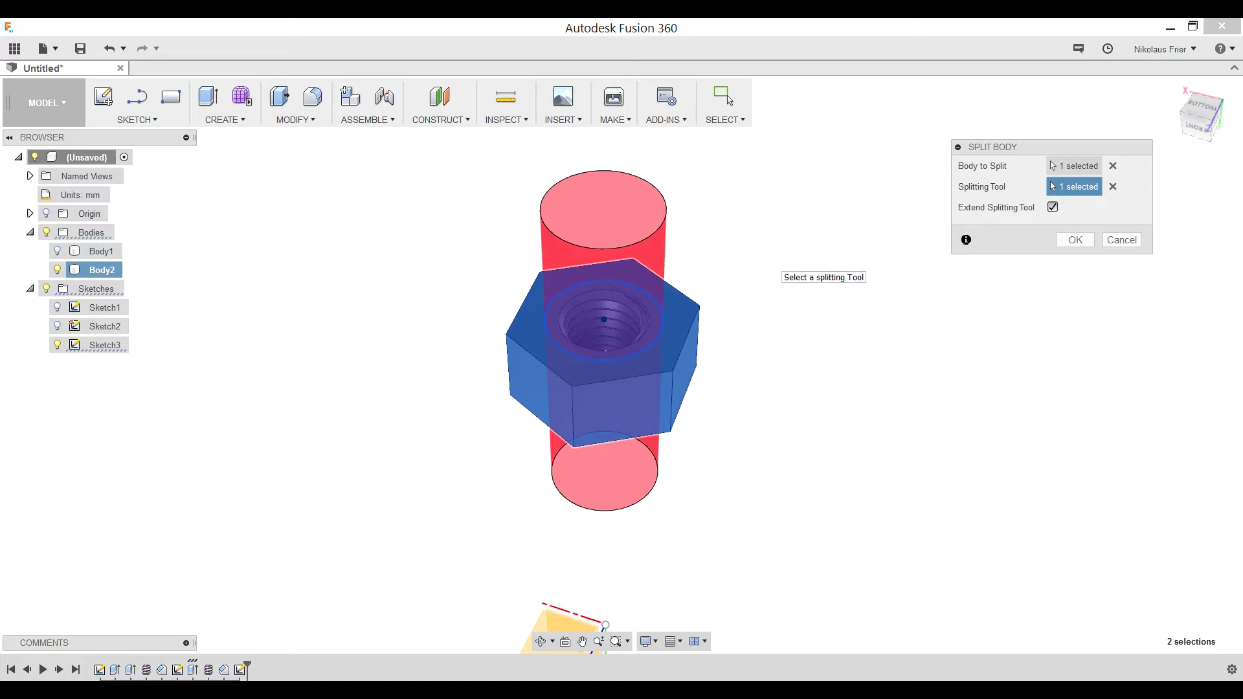
left_click(1075, 239)
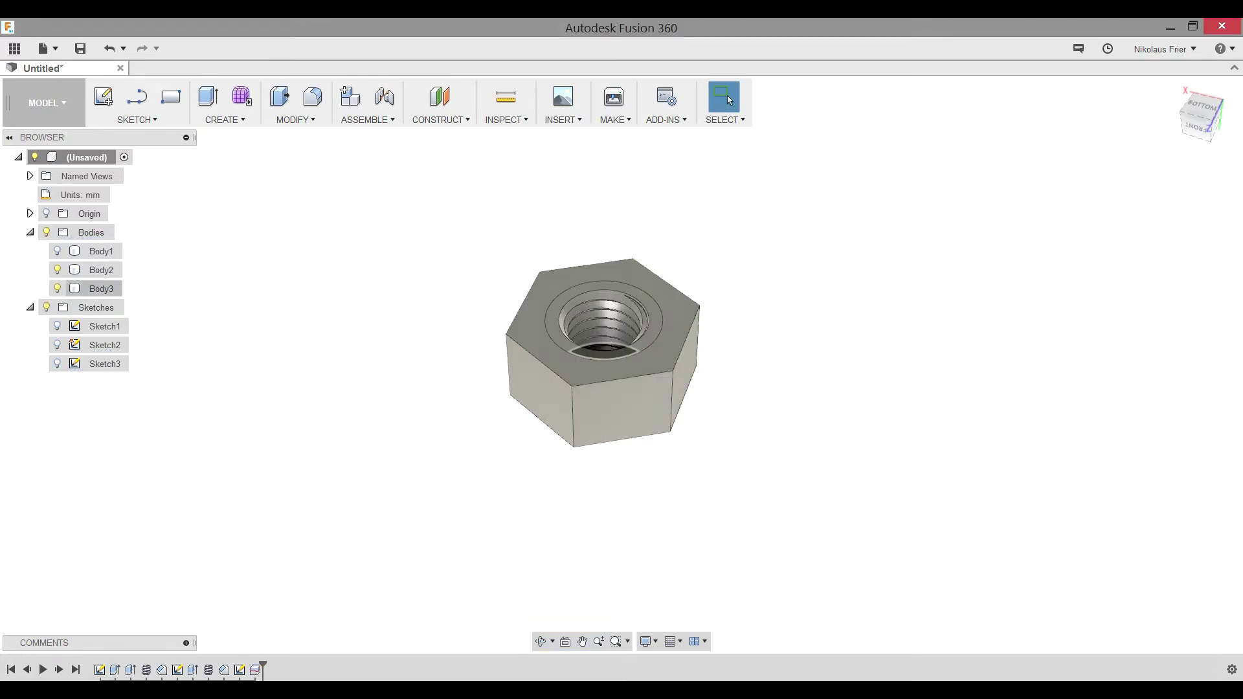
left_click(101, 289)
left_click(101, 271)
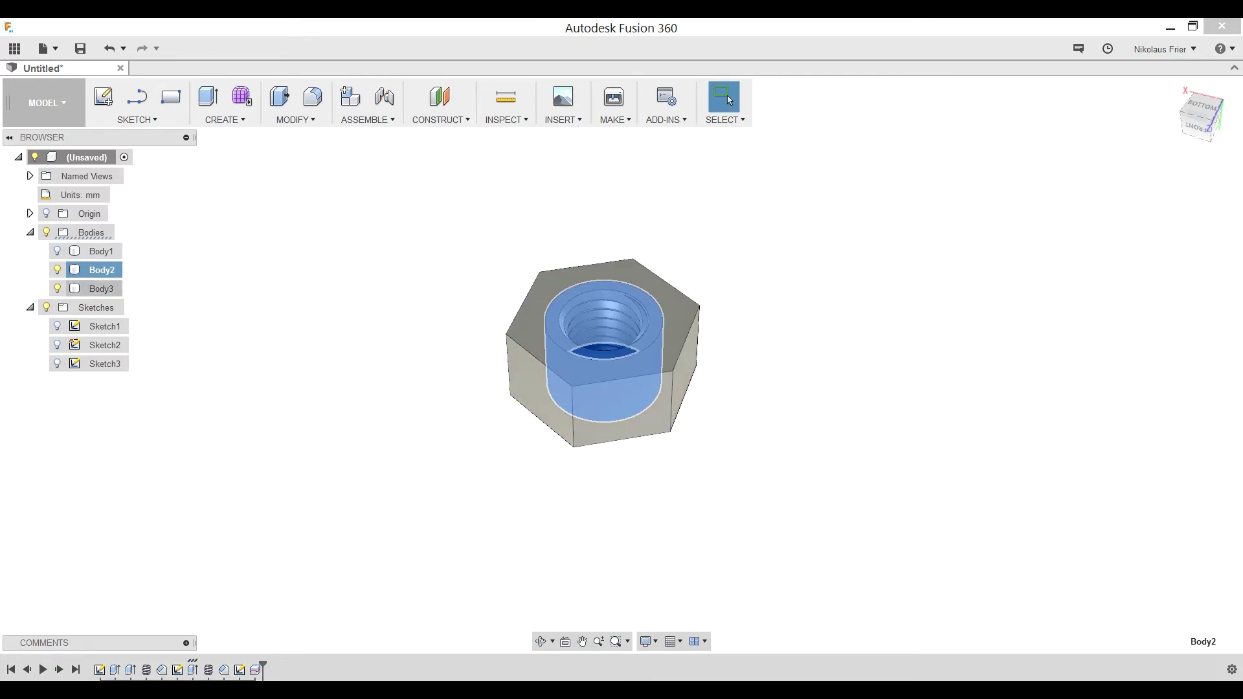
key("Escape")
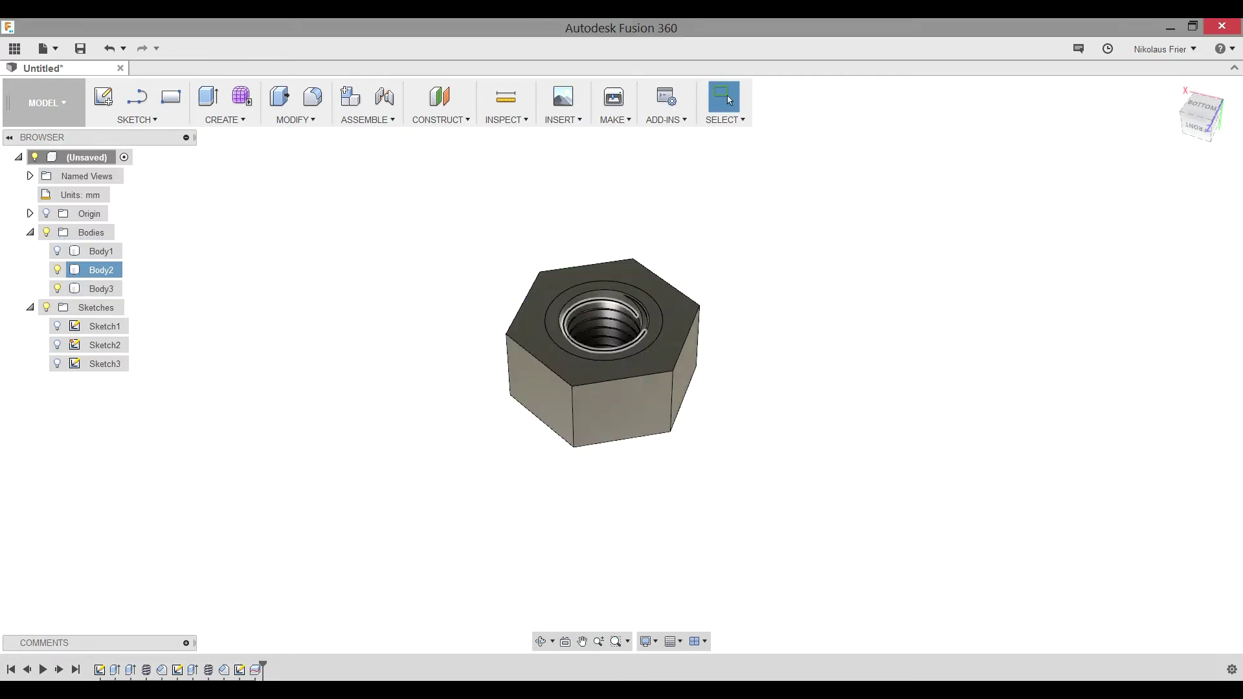
Start a uniform Scale of the nut's threaded core body with a scale factor of 1.1
left_click(603, 356)
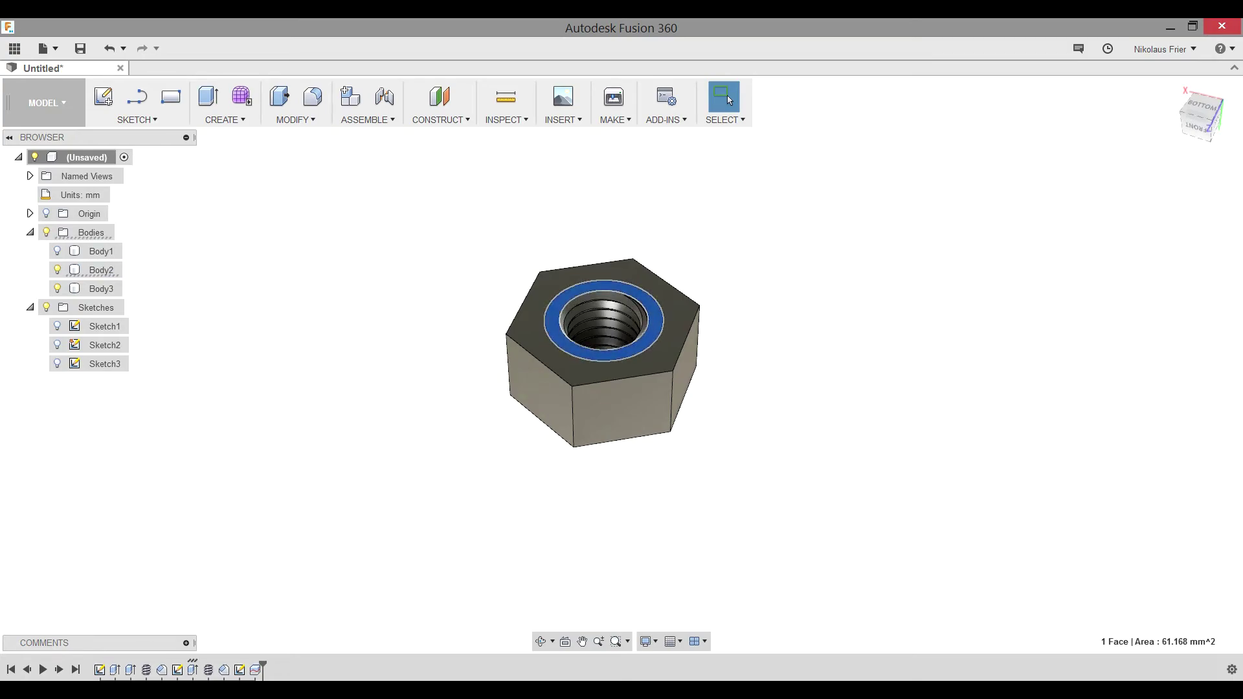
left_click(295, 120)
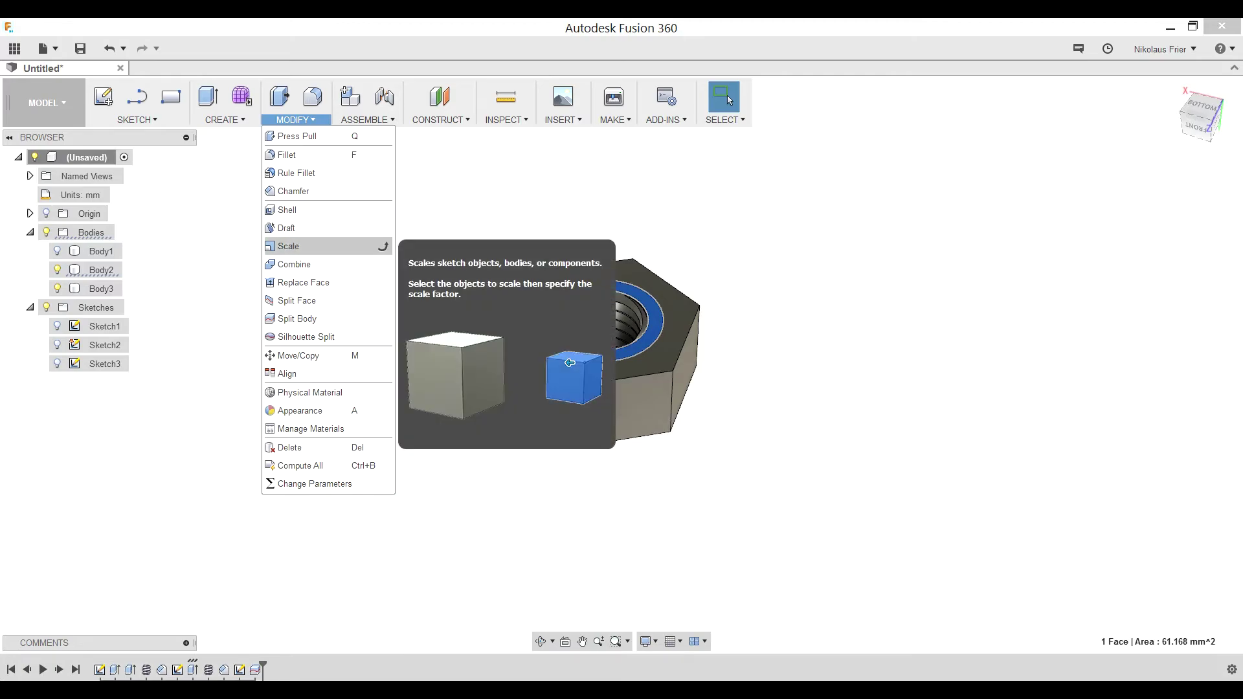
left_click(288, 246)
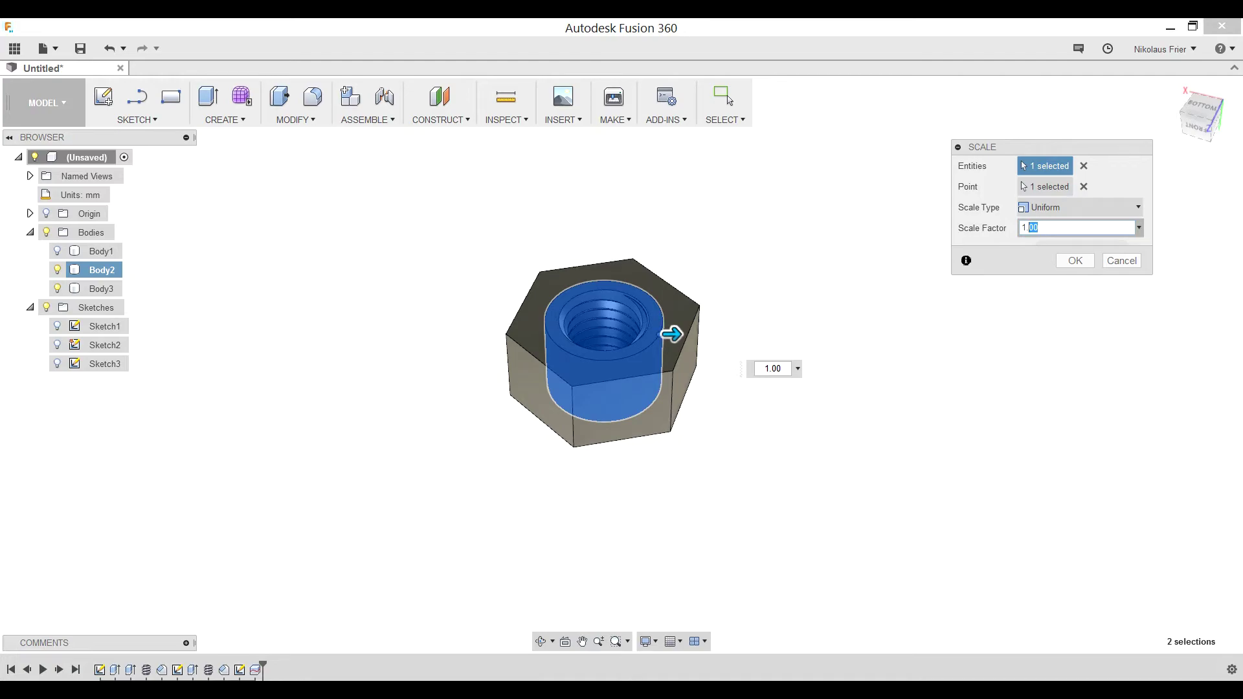
type("1")
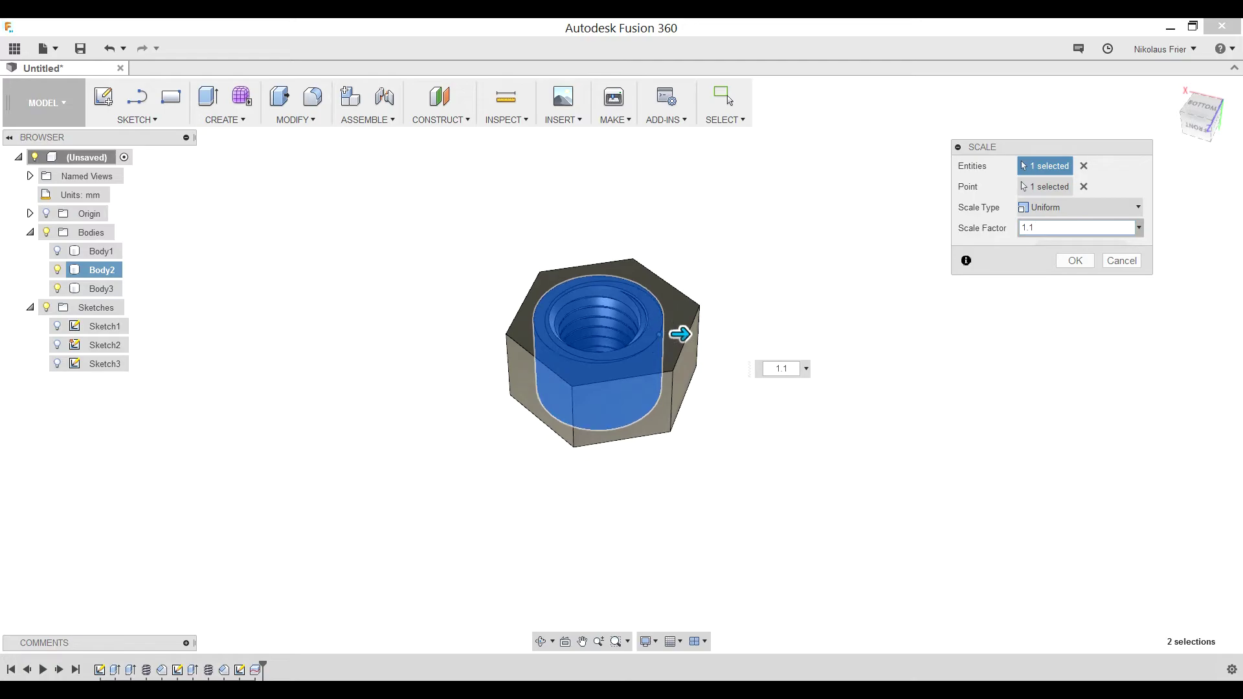
Replace the scale's reference point with the origin point, keep the scale type Uniform, and apply the scaling
left_click(1084, 186)
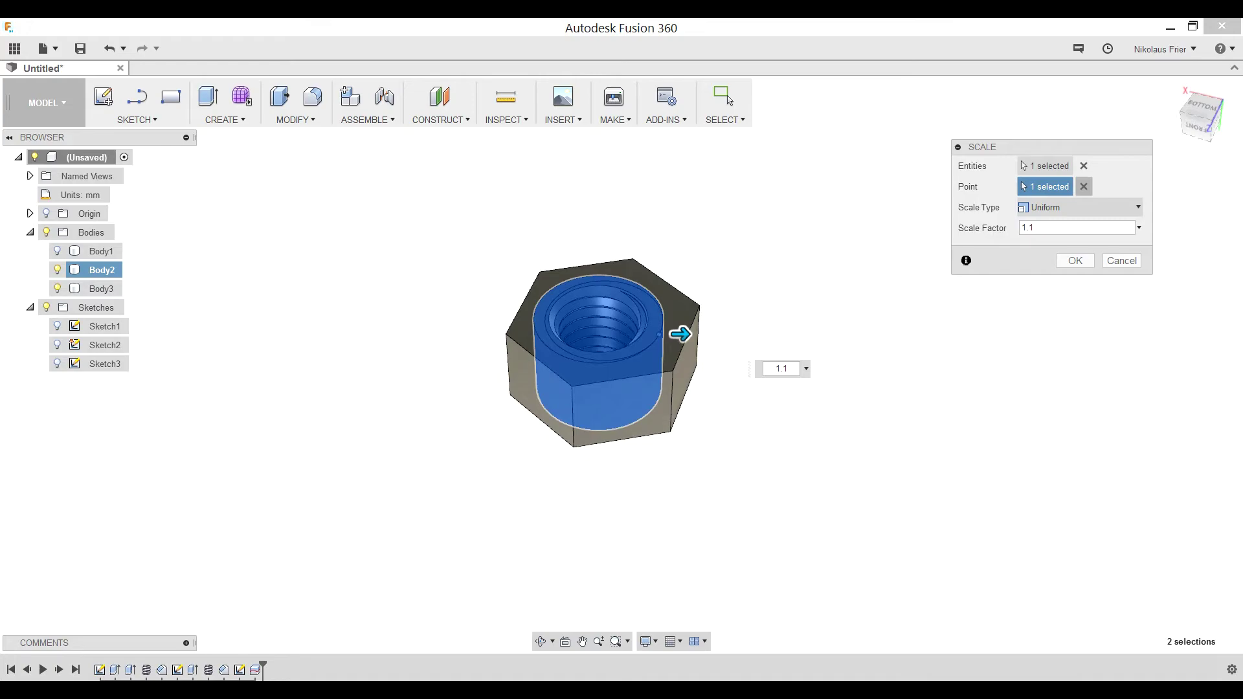
left_click(1084, 187)
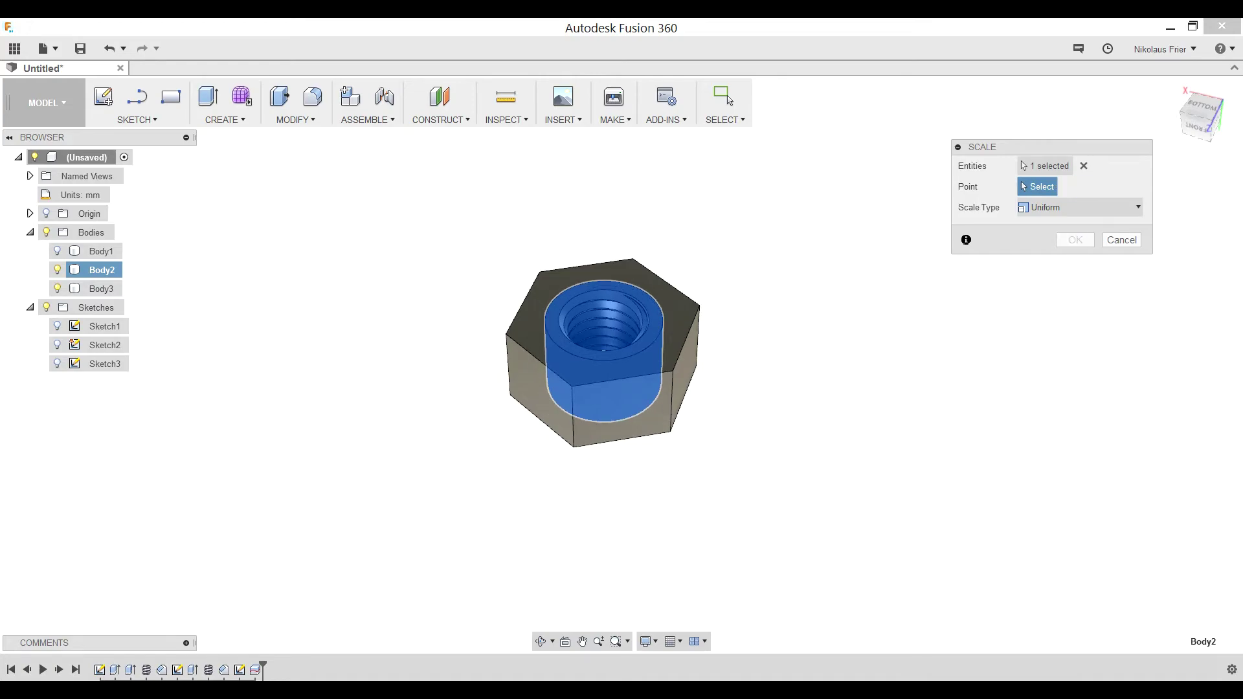
middle_click_drag(562, 292, 562, 358, "shift")
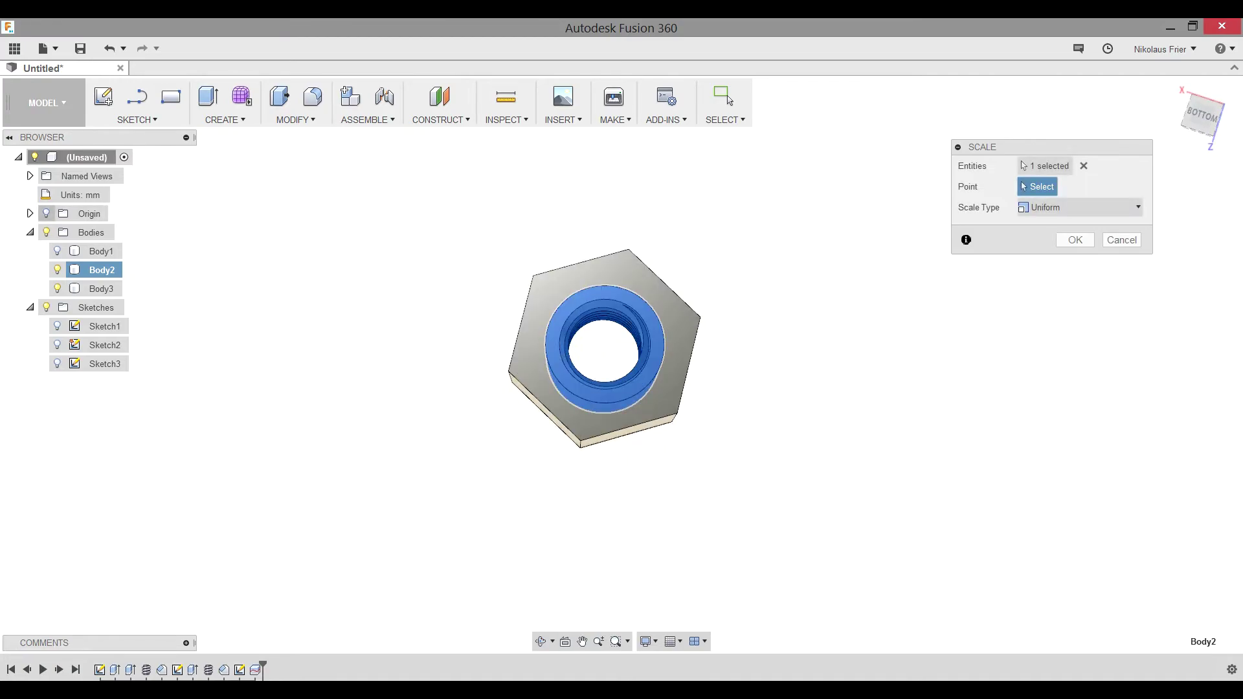
left_click(30, 214)
left_click(30, 213)
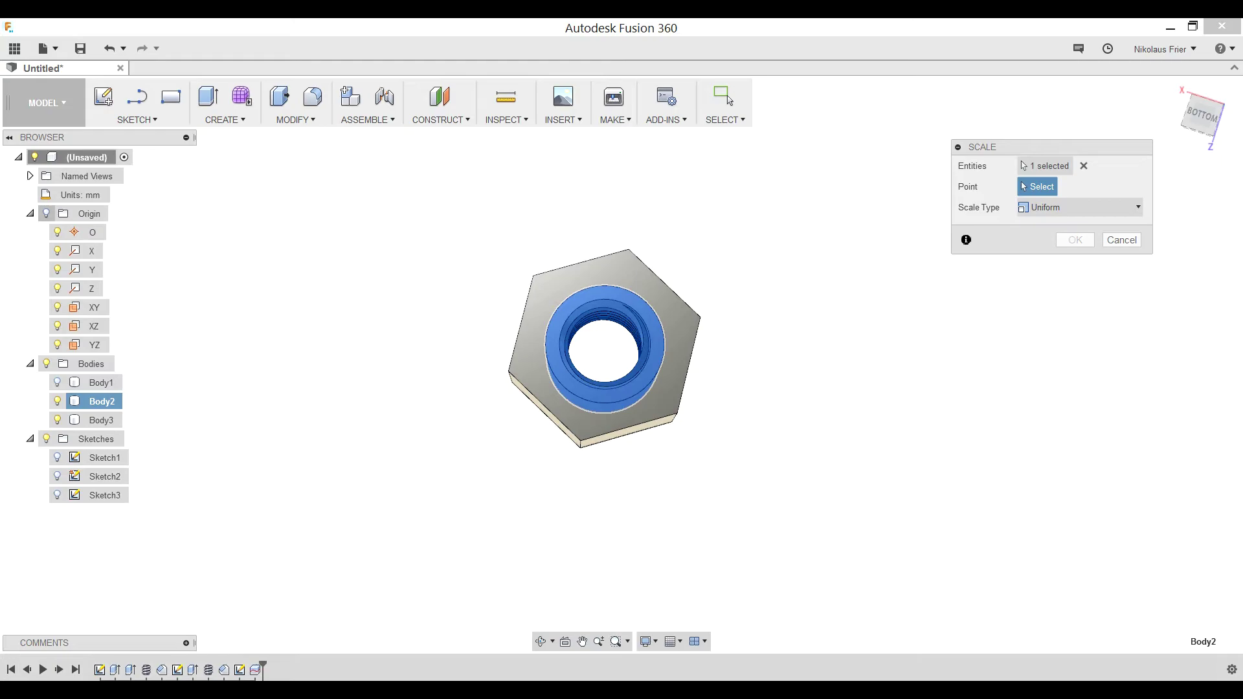
left_click(46, 213)
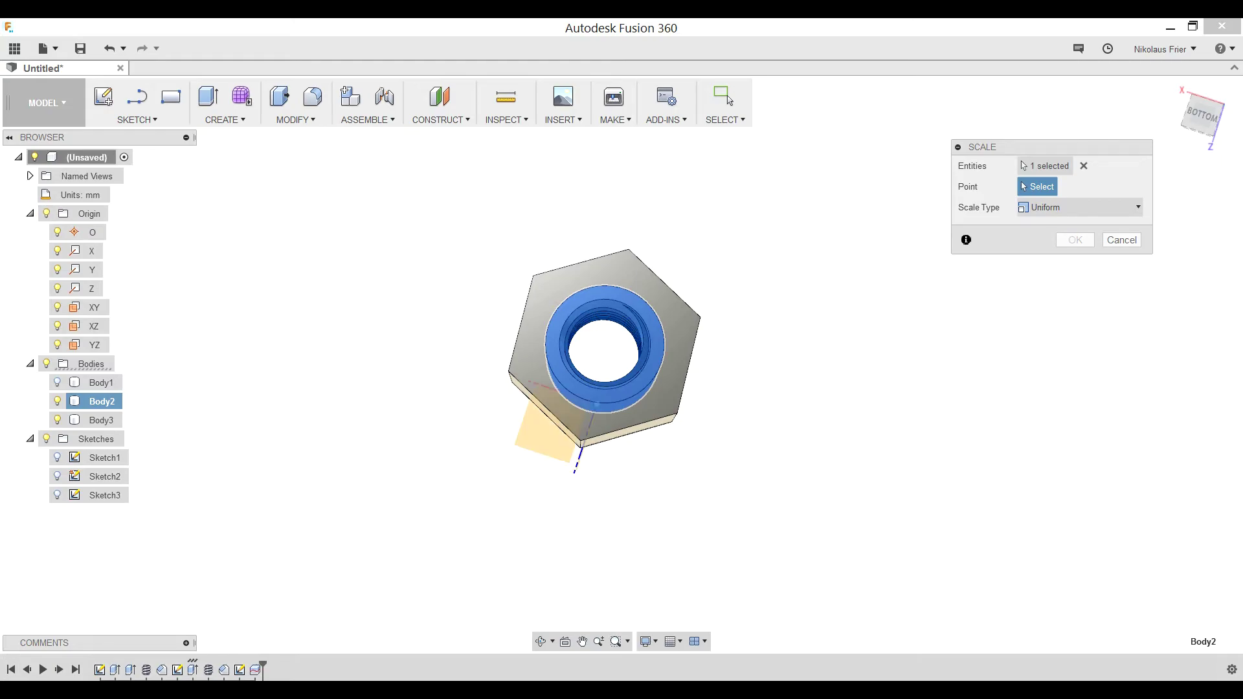
middle_click_drag(605, 350, 605, 382, "shift")
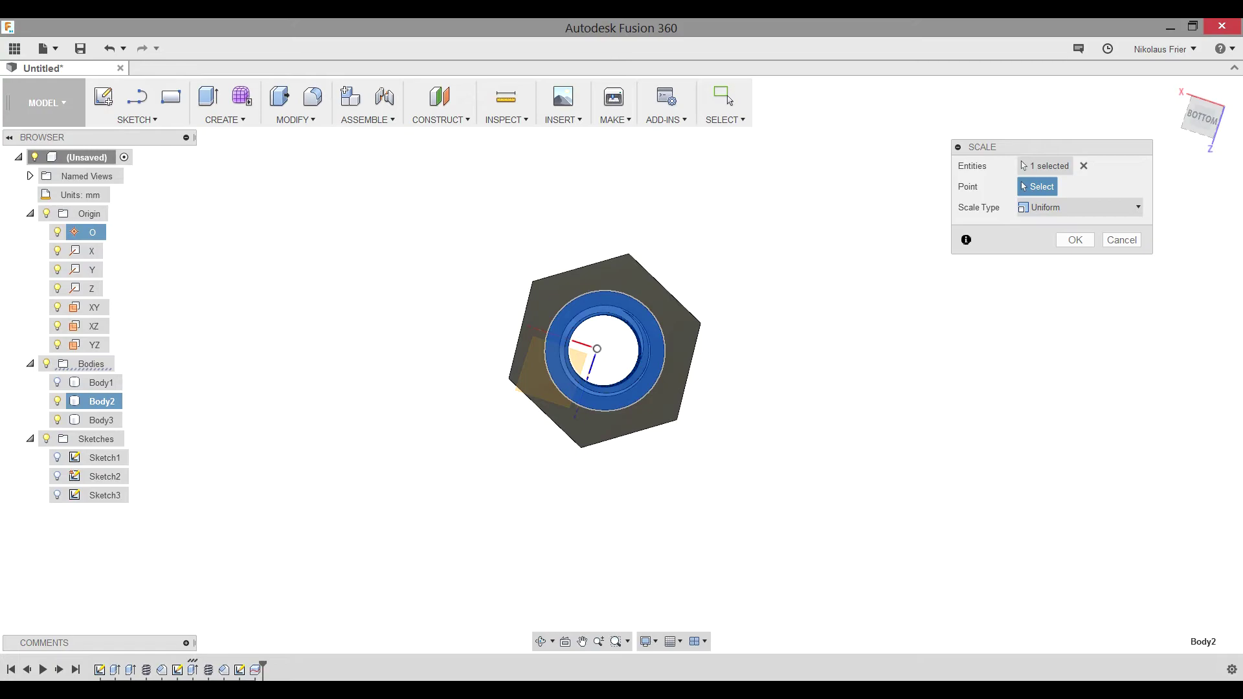
left_click(597, 349)
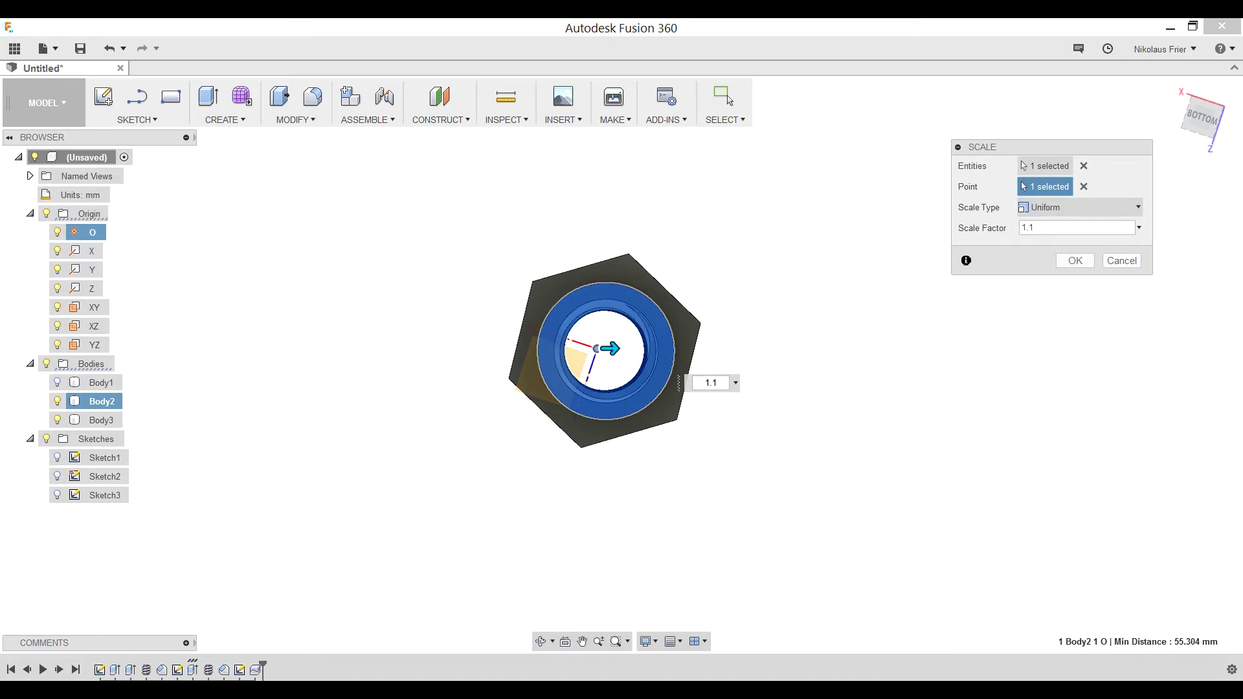
left_click(1080, 207)
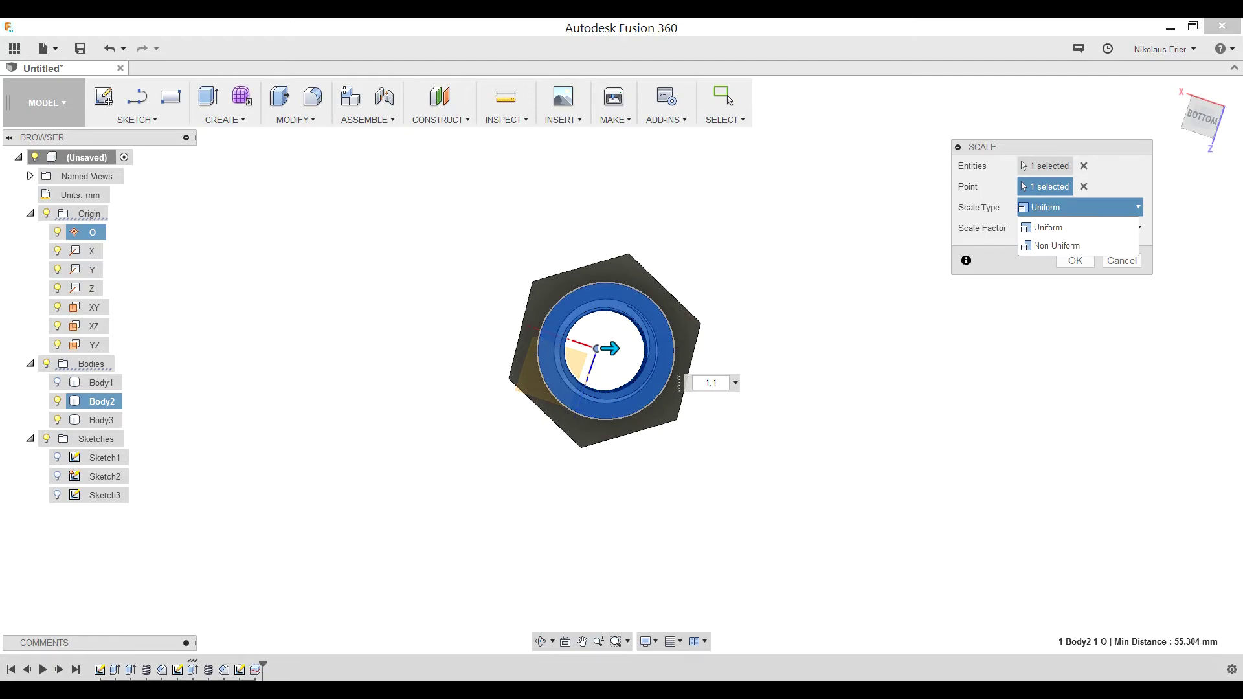
key("Escape")
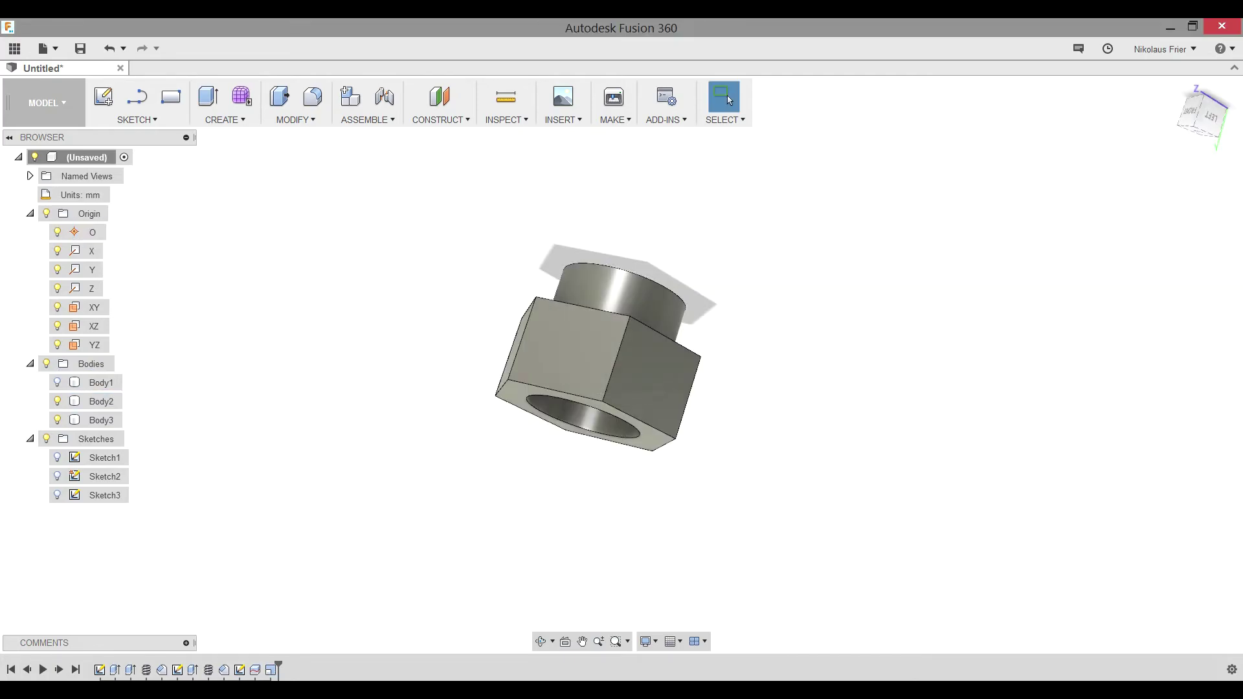
Move the nut's hexagonal outer ring -5 mm along Y over the scaled threaded core
middle_click_drag(605, 351, 521, 301, "shift")
left_click(599, 324)
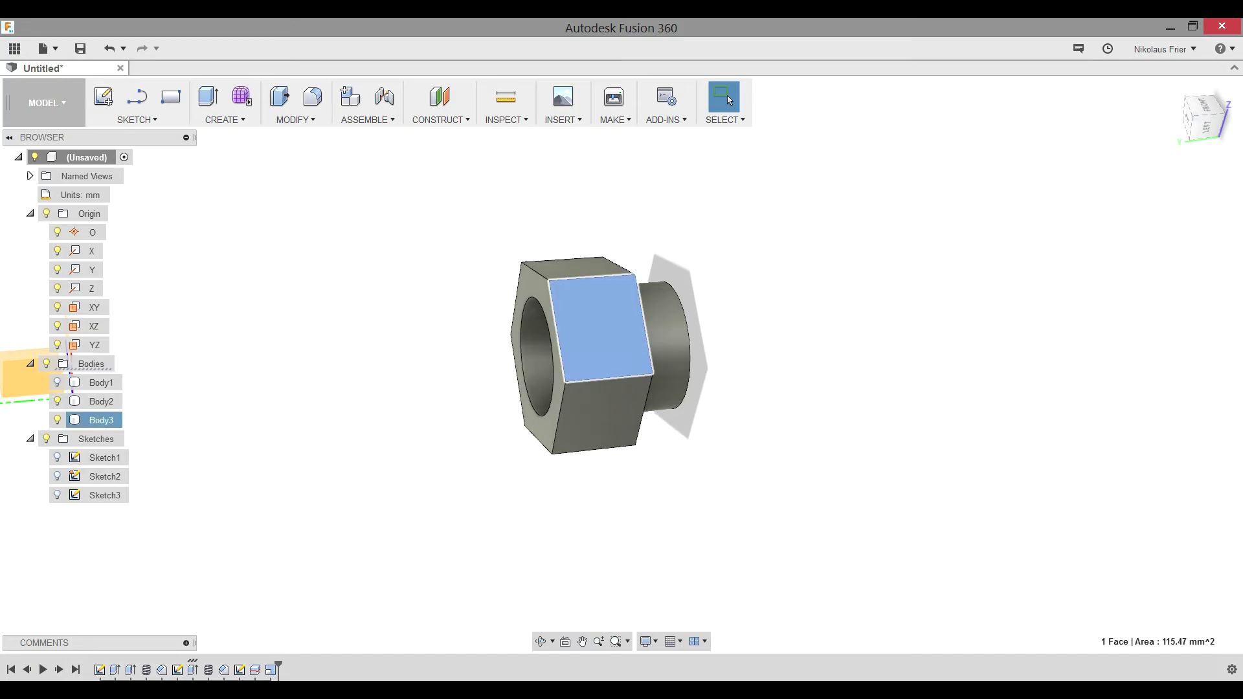
left_click(102, 421)
left_click(296, 120)
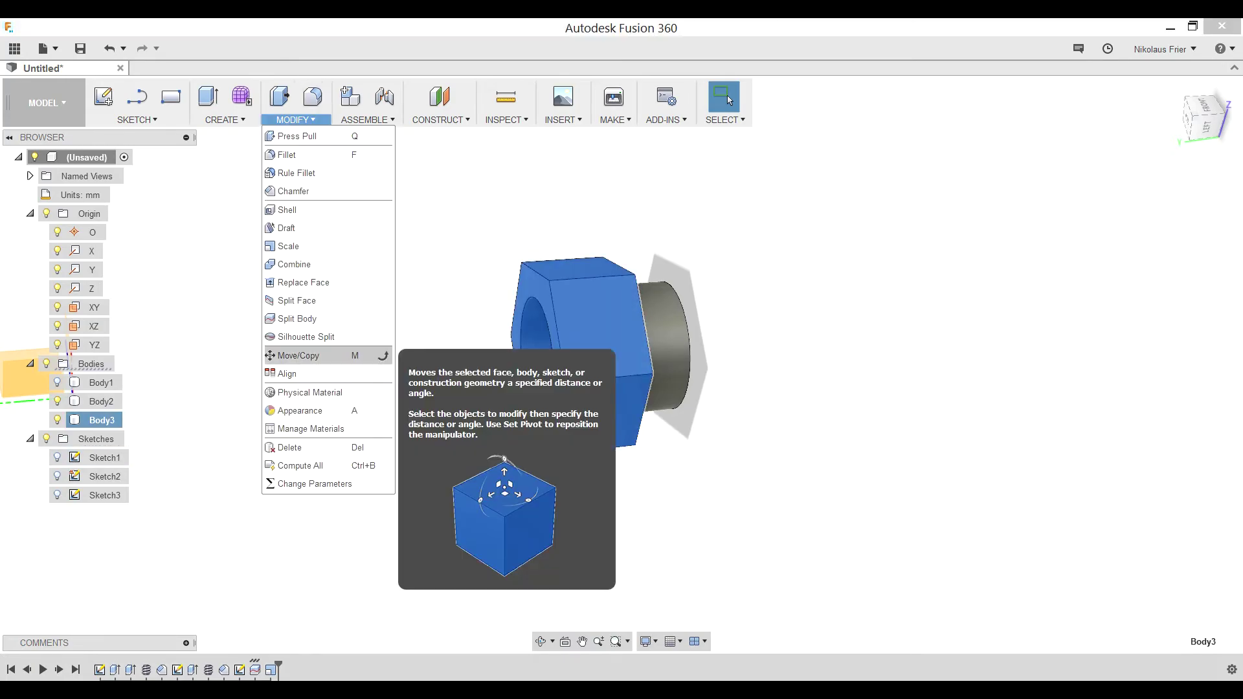
left_click(298, 355)
left_click_drag(597, 480, 636, 481)
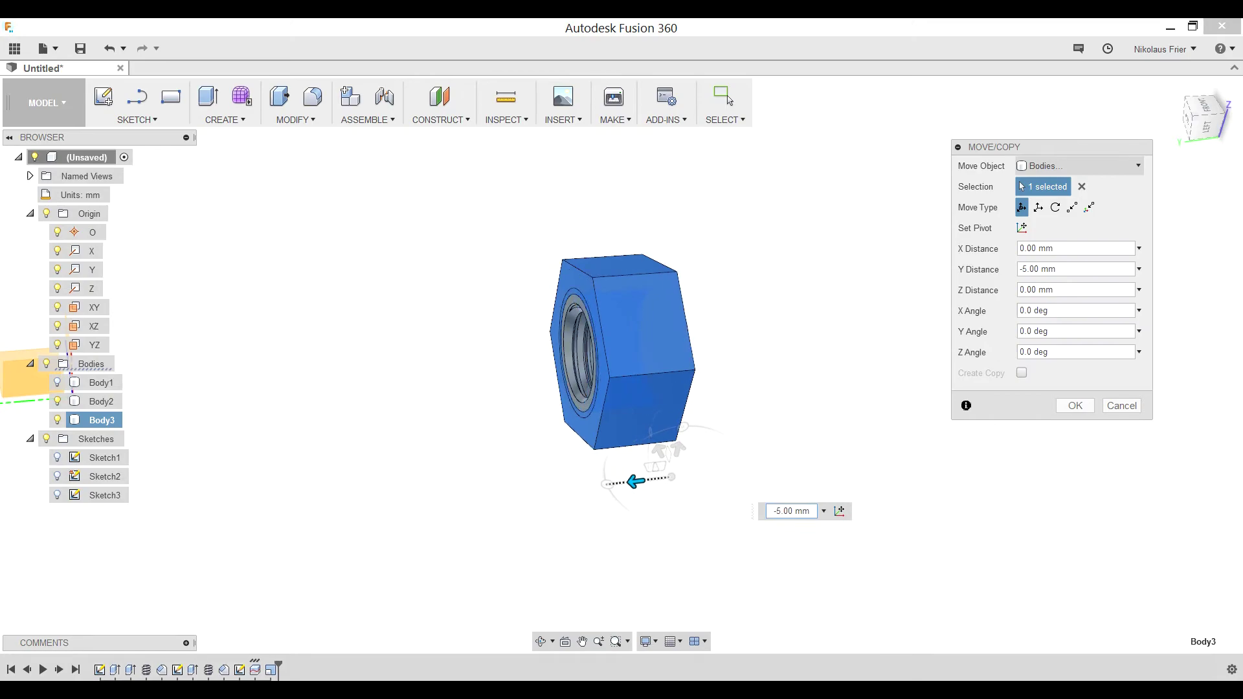
middle_click_drag(636, 481, 615, 453, "shift")
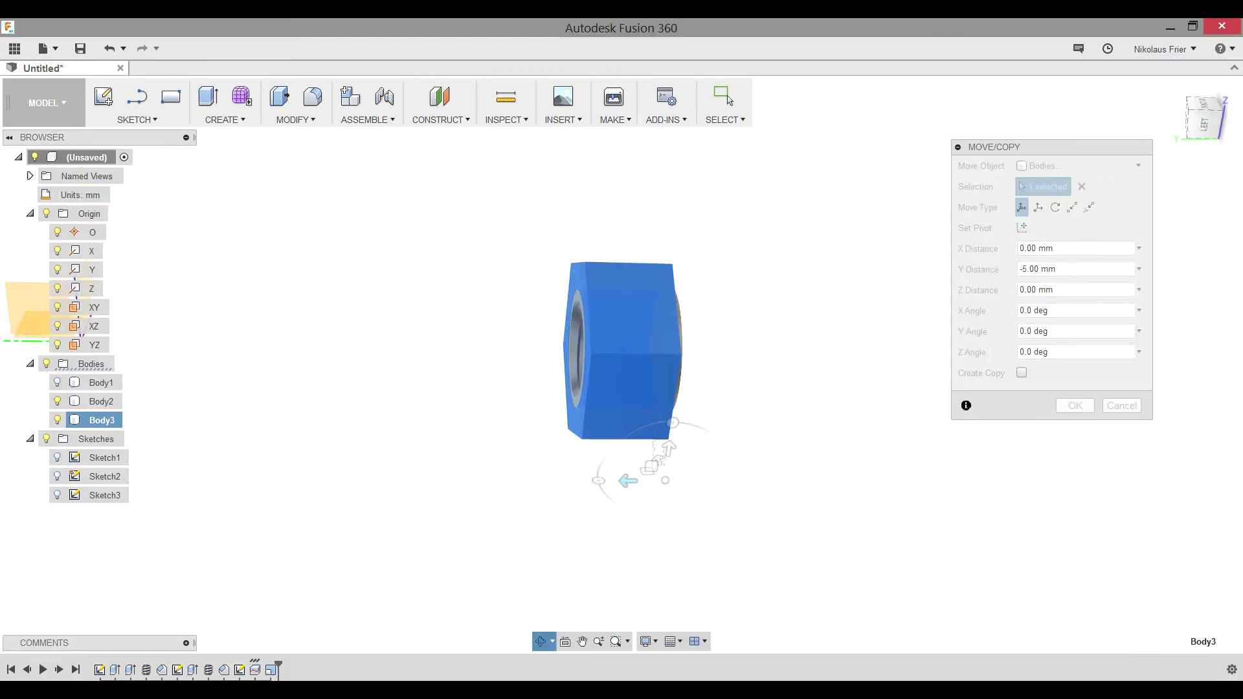
left_click_drag(629, 481, 628, 481)
Set the hexagonal ring's Y distance to -5.5 mm so the core protrudes on both sides, and apply the move
scroll(693, 333, "up", 4)
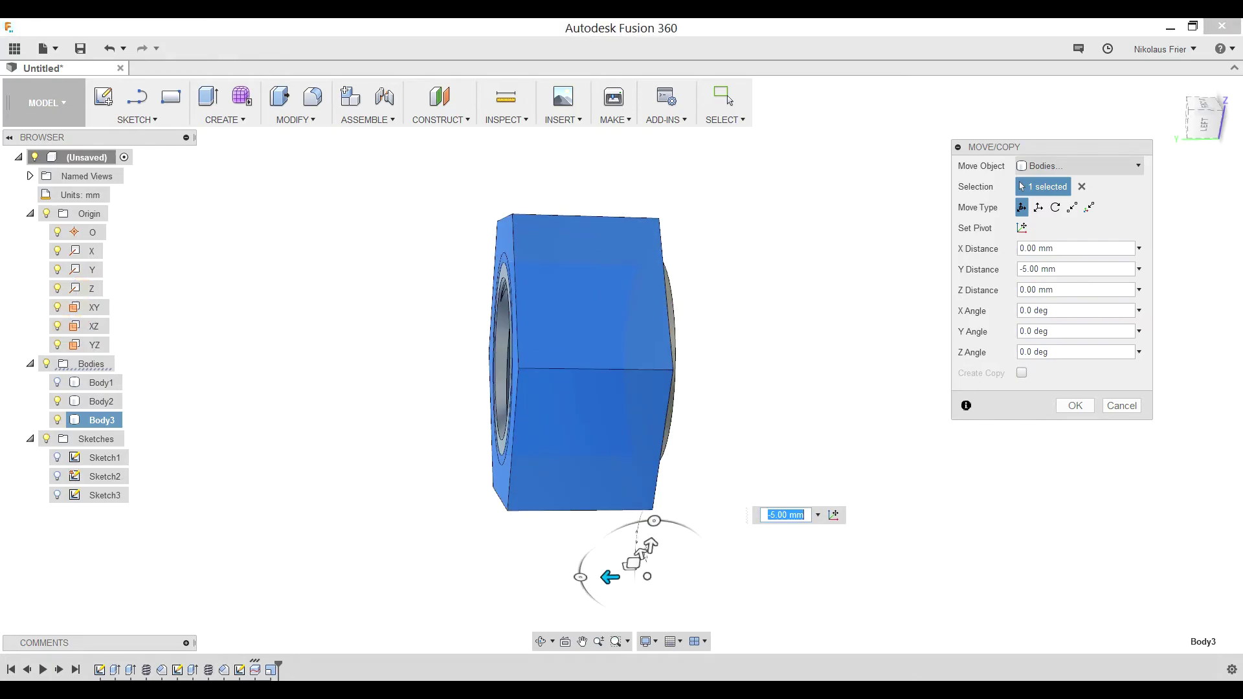
scroll(692, 333, "down", 3)
middle_click_drag(699, 382, 650, 429, "shift")
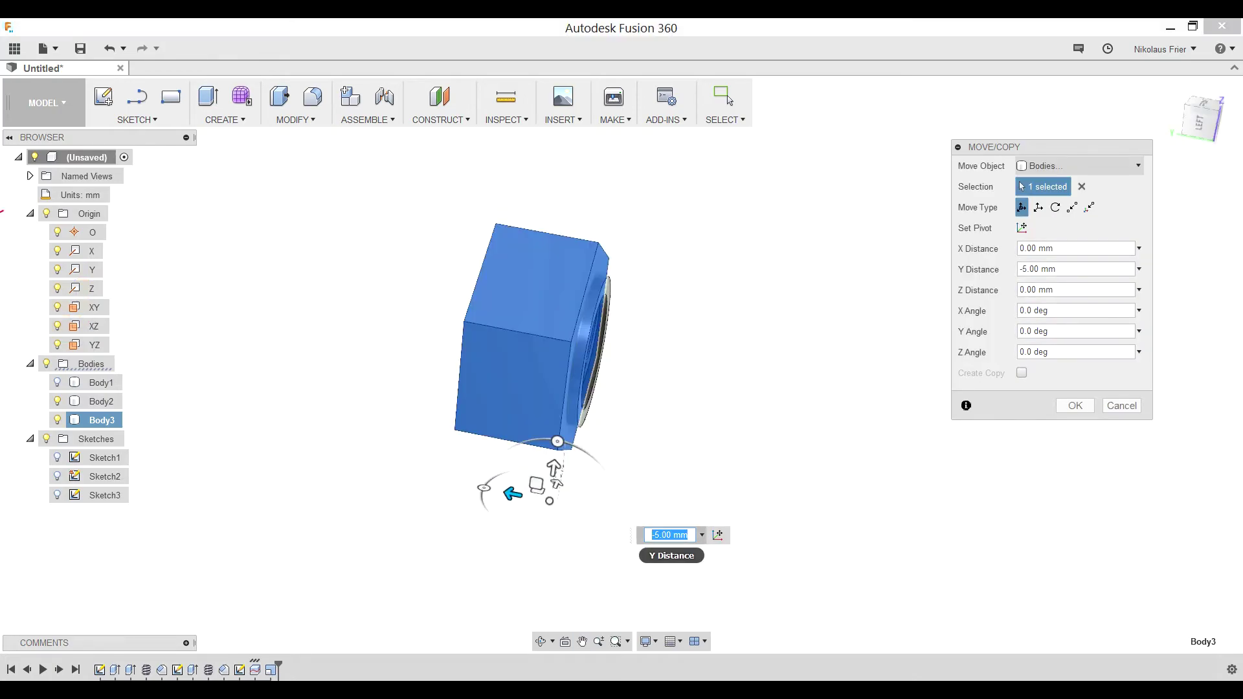
left_click(671, 535)
left_click_drag(660, 535, 667, 535)
type("5")
key("Tab")
middle_click_drag(673, 479, 712, 474, "shift")
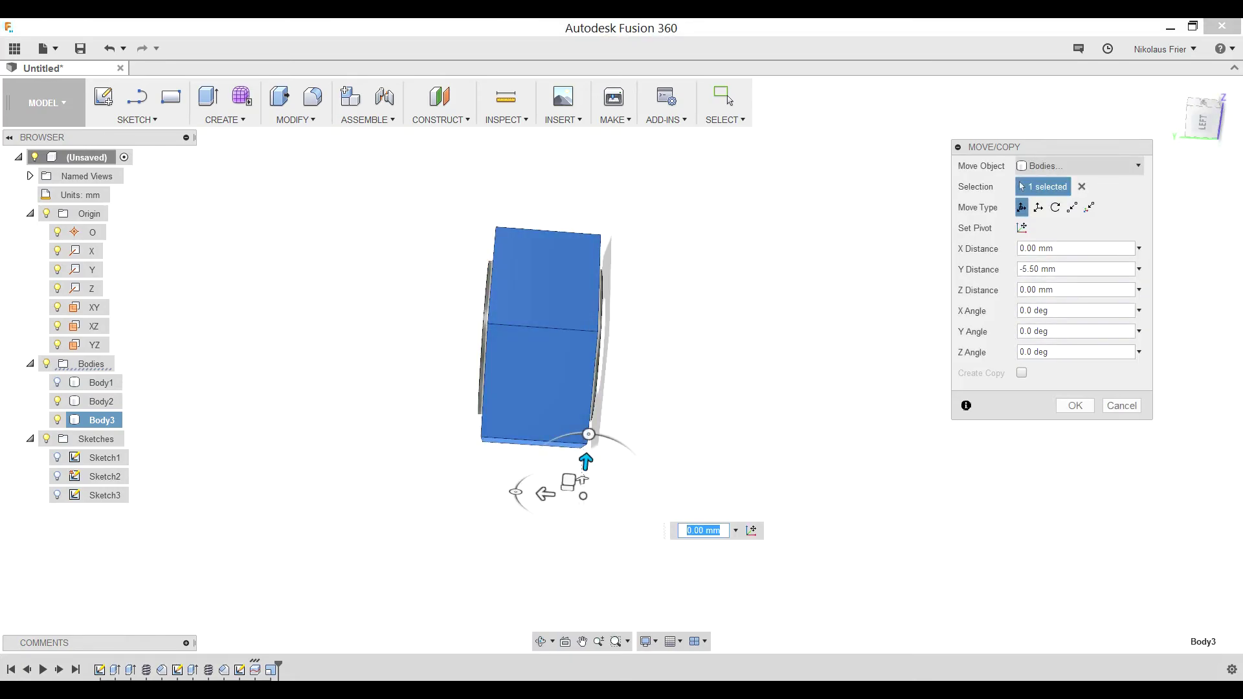
key("Return")
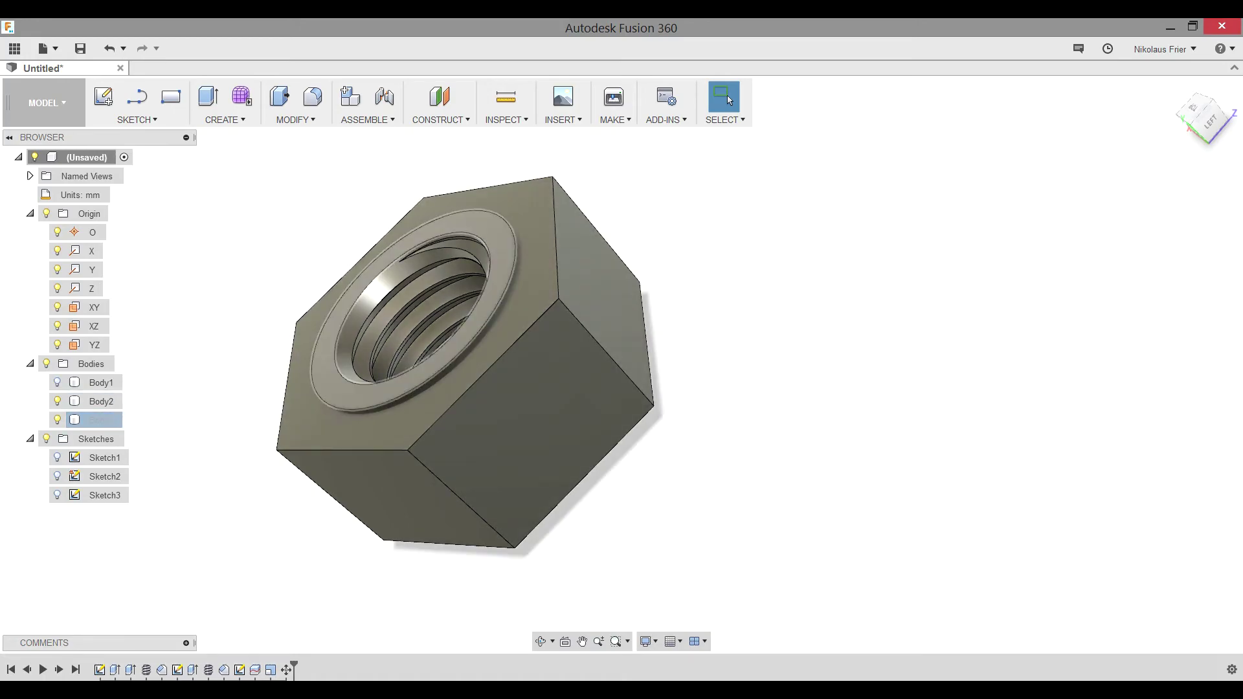
Combine the nut's hexagonal outer ring and scaled threaded core into one body with the Join operation
left_click(101, 420)
left_click(101, 401, "ctrl")
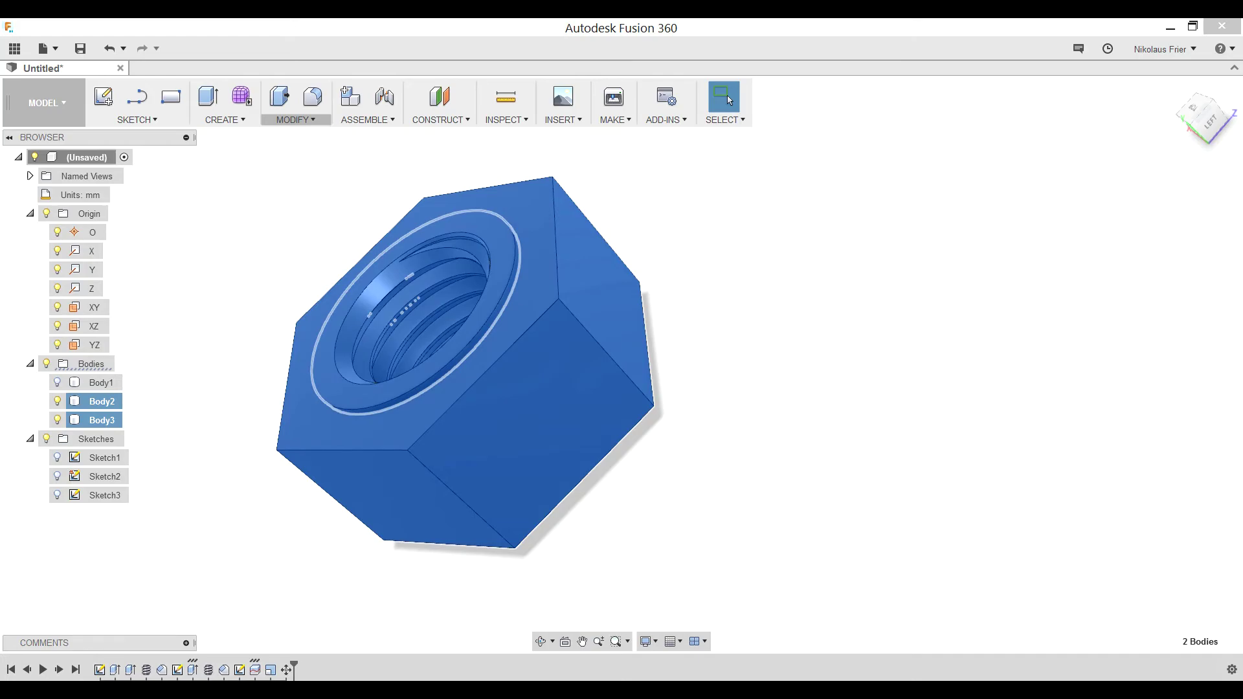
left_click(294, 120)
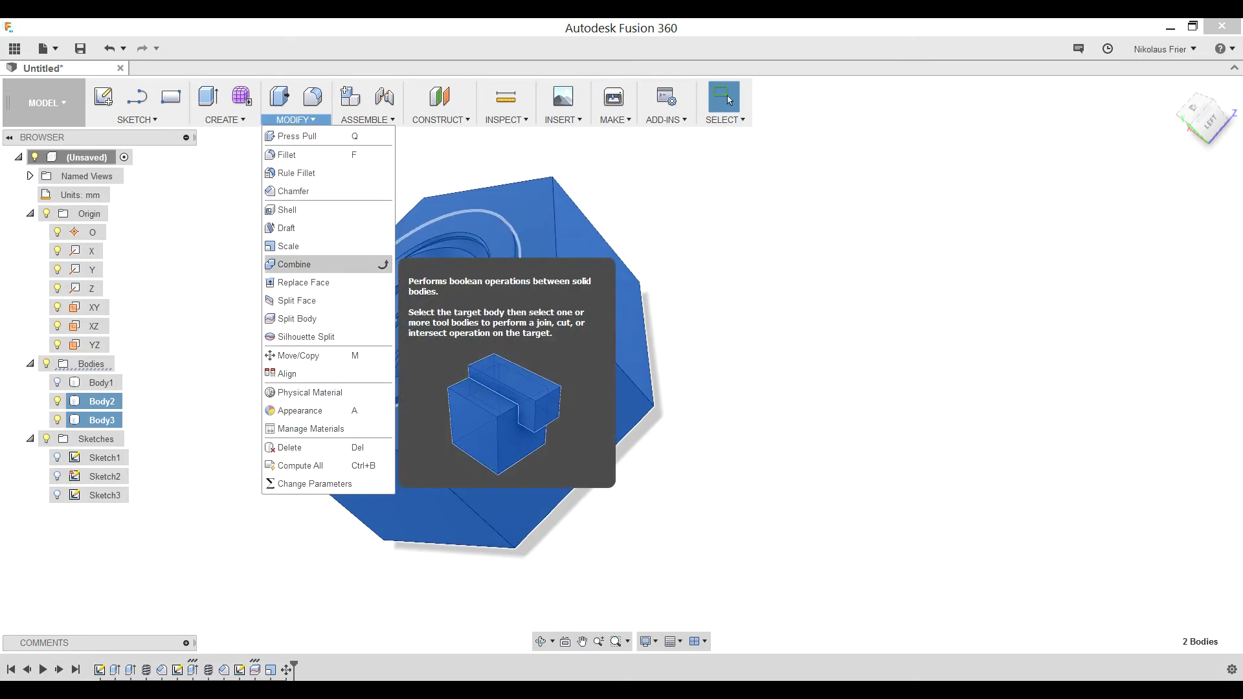
left_click(294, 264)
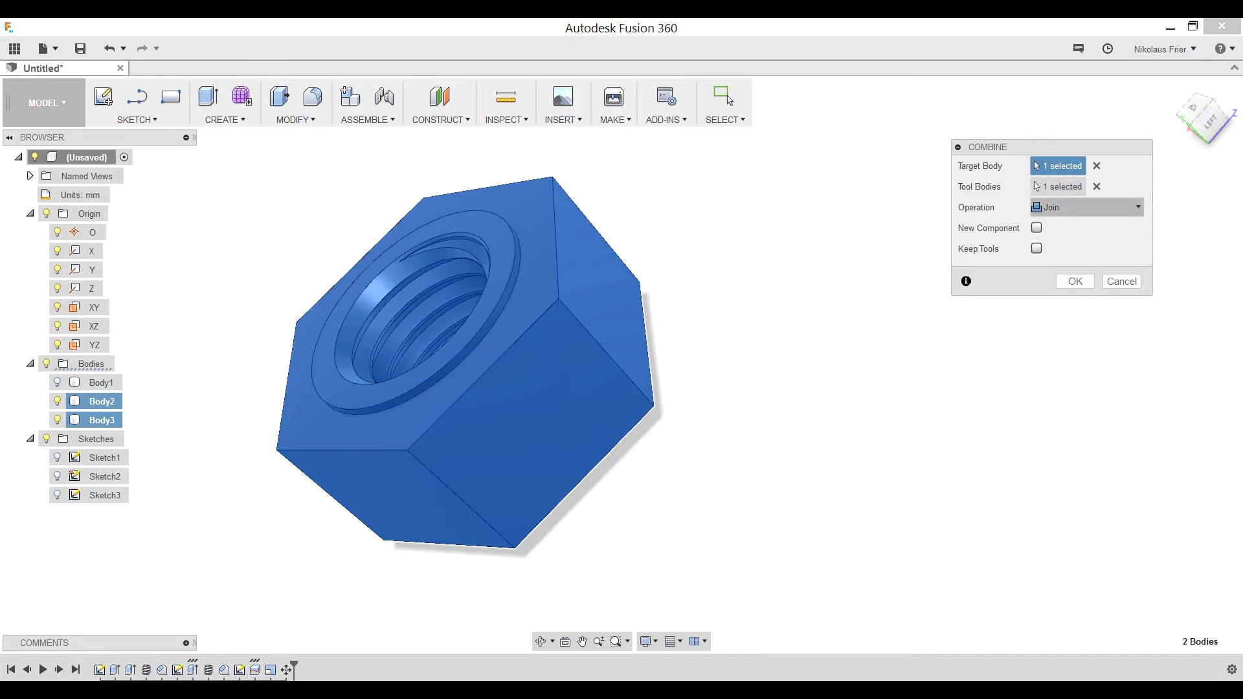
left_click(1075, 281)
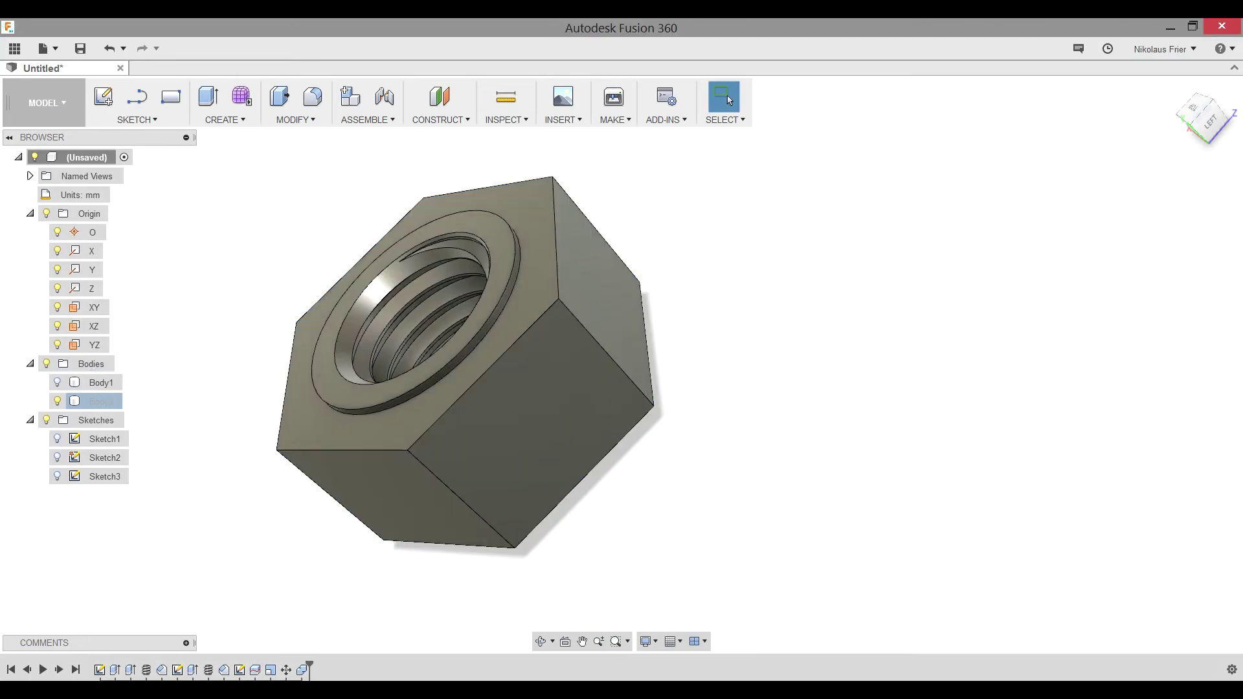
Hide the origin geometry and collapse the Origin folder
middle_click_drag(531, 421, 638, 393)
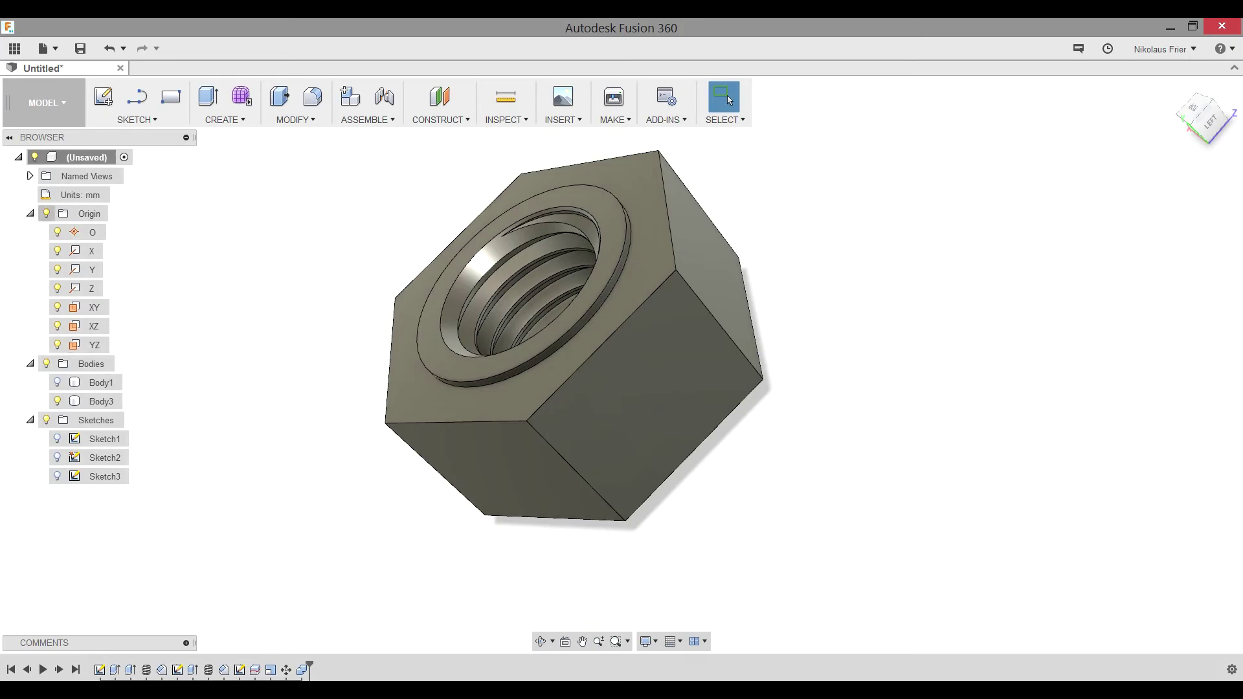
left_click(46, 214)
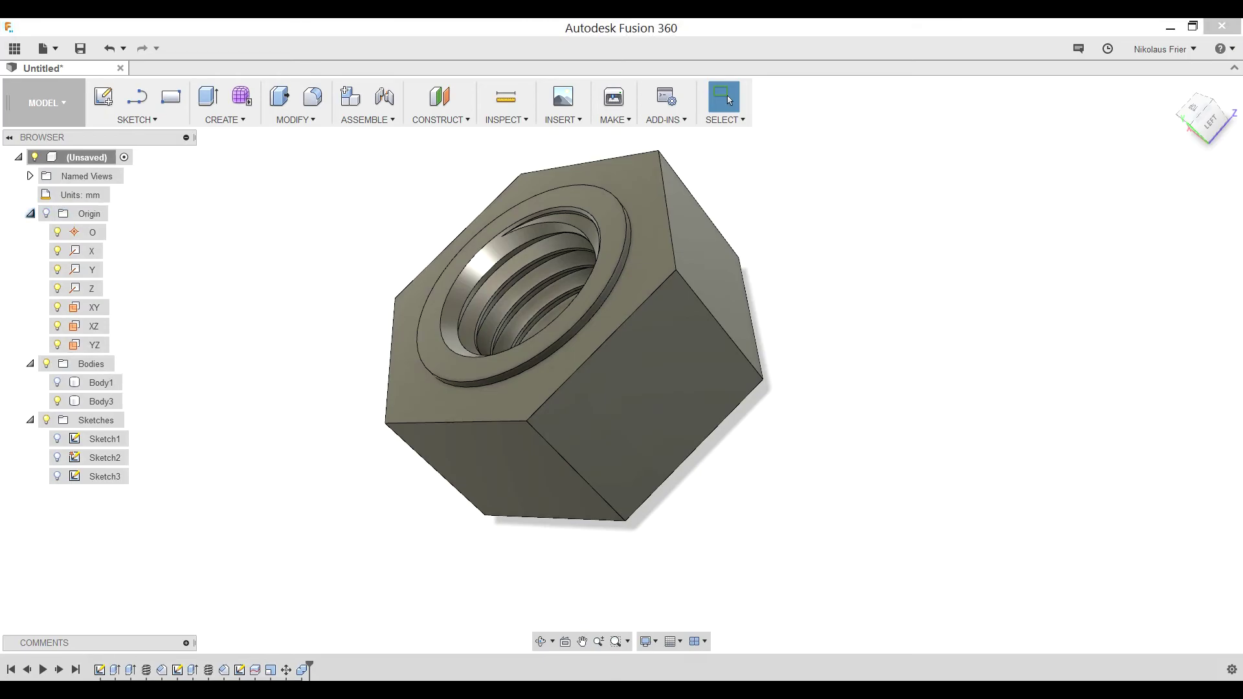
left_click(30, 213)
Delete the cylindrical side face of the raised rim around the threaded hole on one hexagonal side of the nut
middle_click_drag(570, 337, 667, 294, "shift")
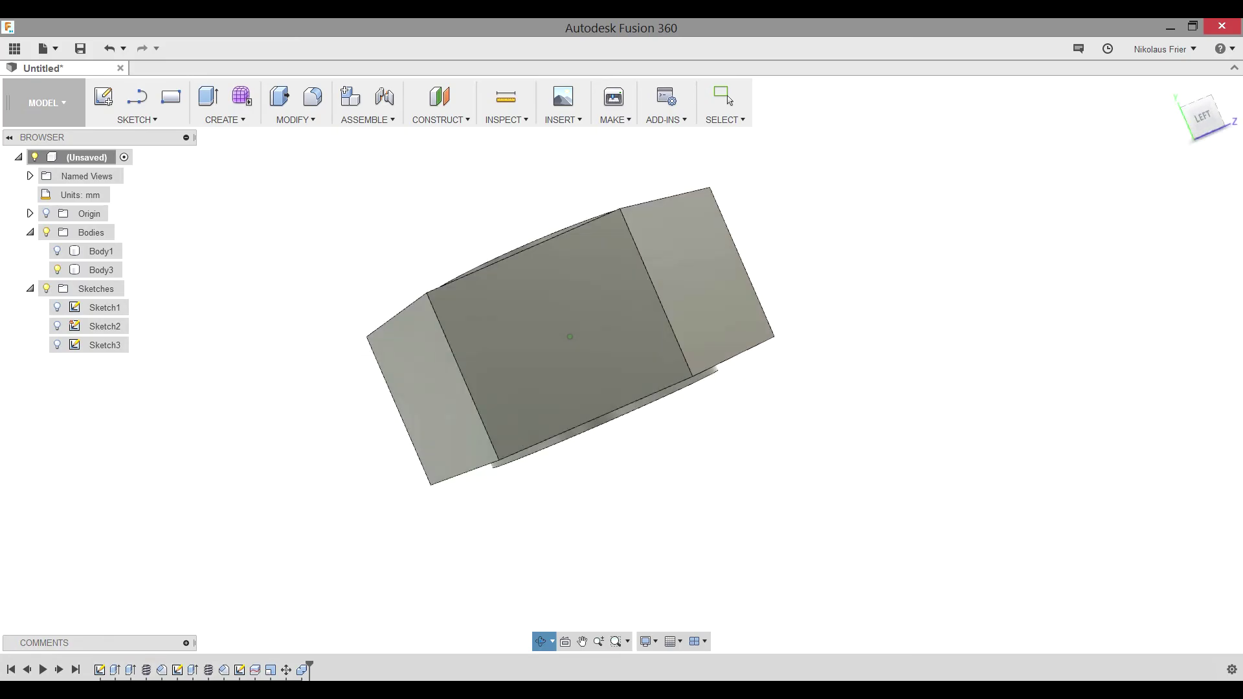
scroll(560, 255, "up", 4)
middle_click_drag(559, 255, 575, 327, "shift")
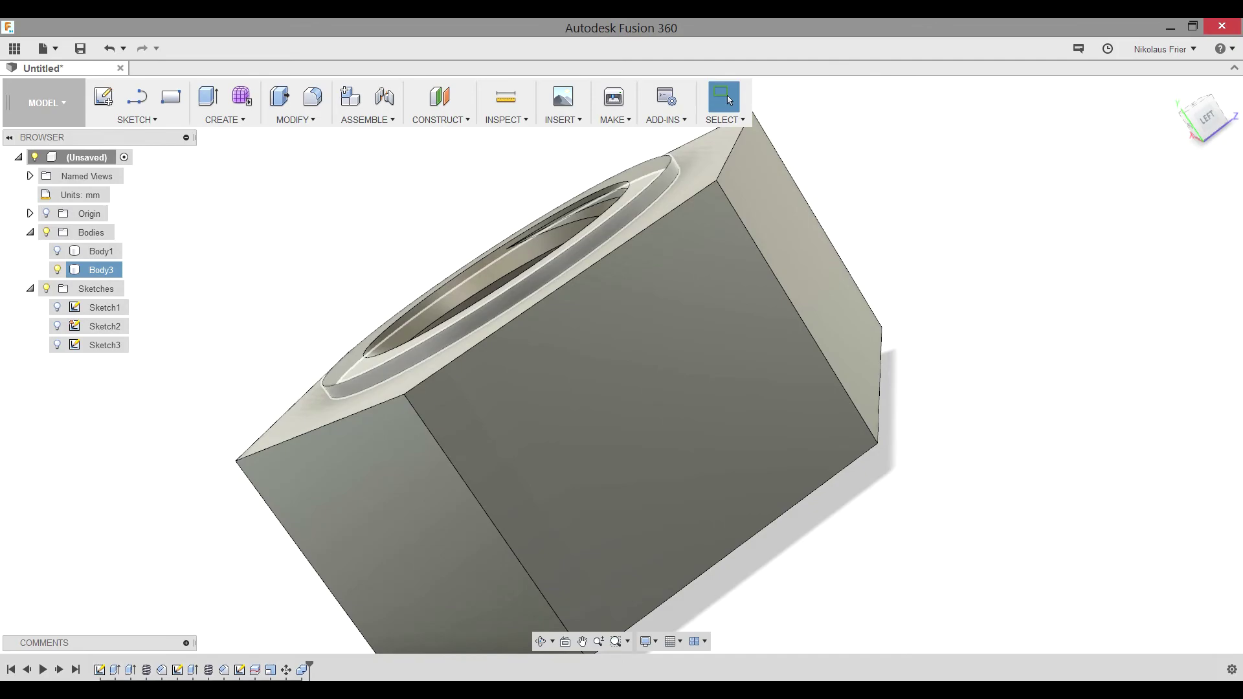
left_click(519, 297)
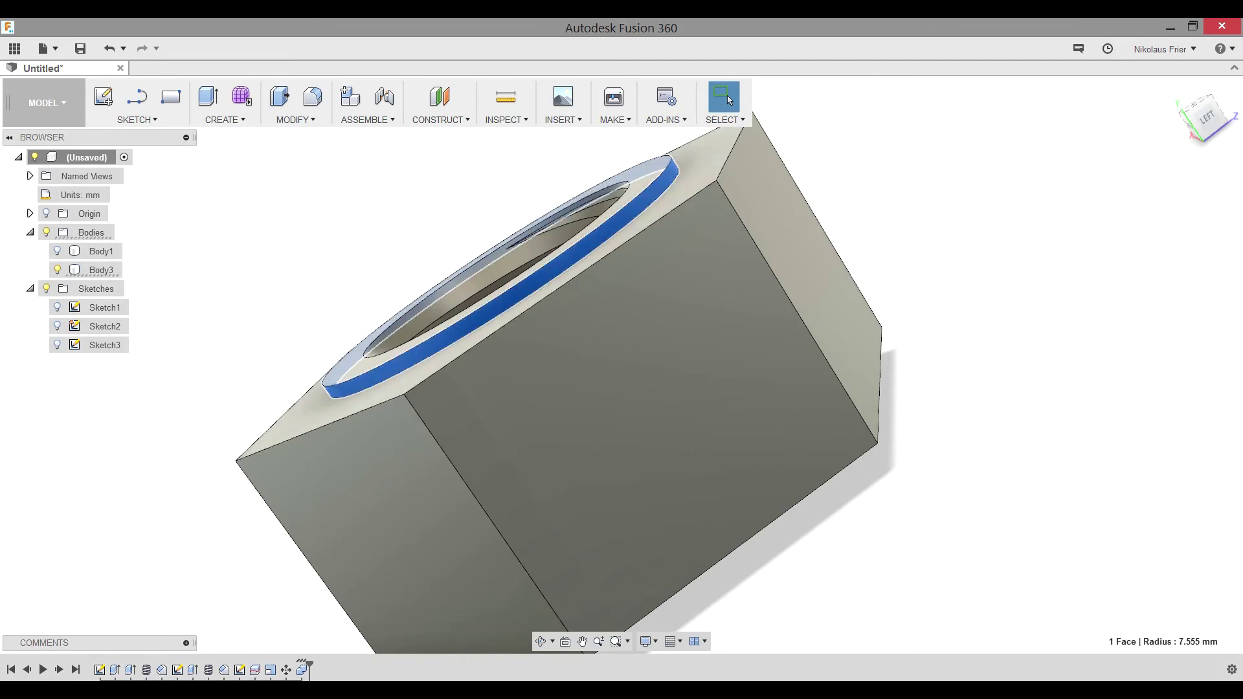
key("Delete")
Remove the matching raised rim on the nut's opposite hexagonal side by deleting its cylindrical face, and show the bolt body
middle_click_drag(579, 394, 679, 311, "shift")
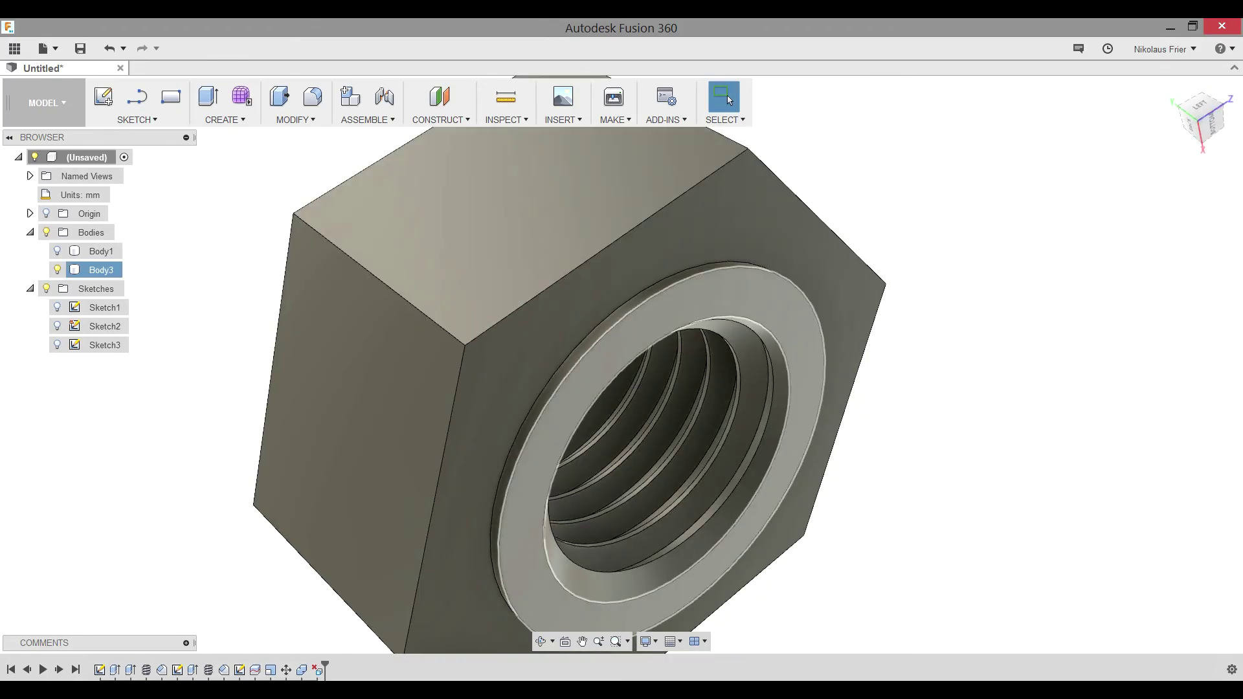
scroll(680, 301, "up", 7)
left_click(586, 325)
scroll(586, 326, "down", 7)
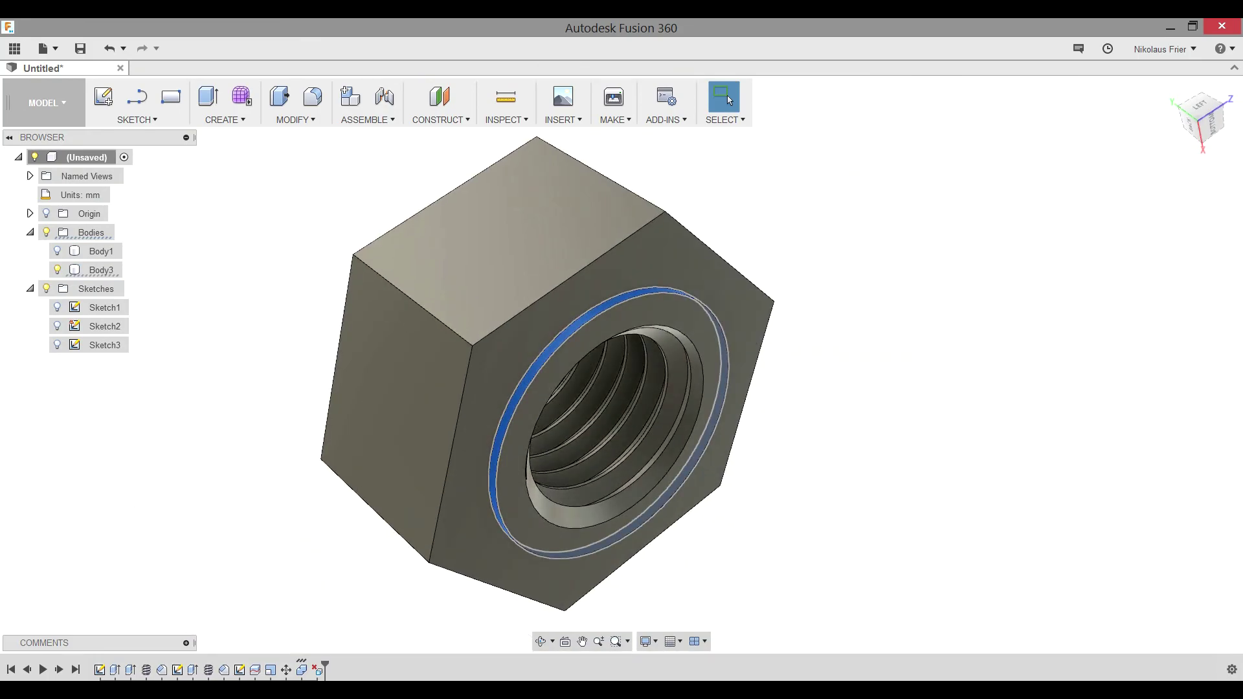
key("Delete")
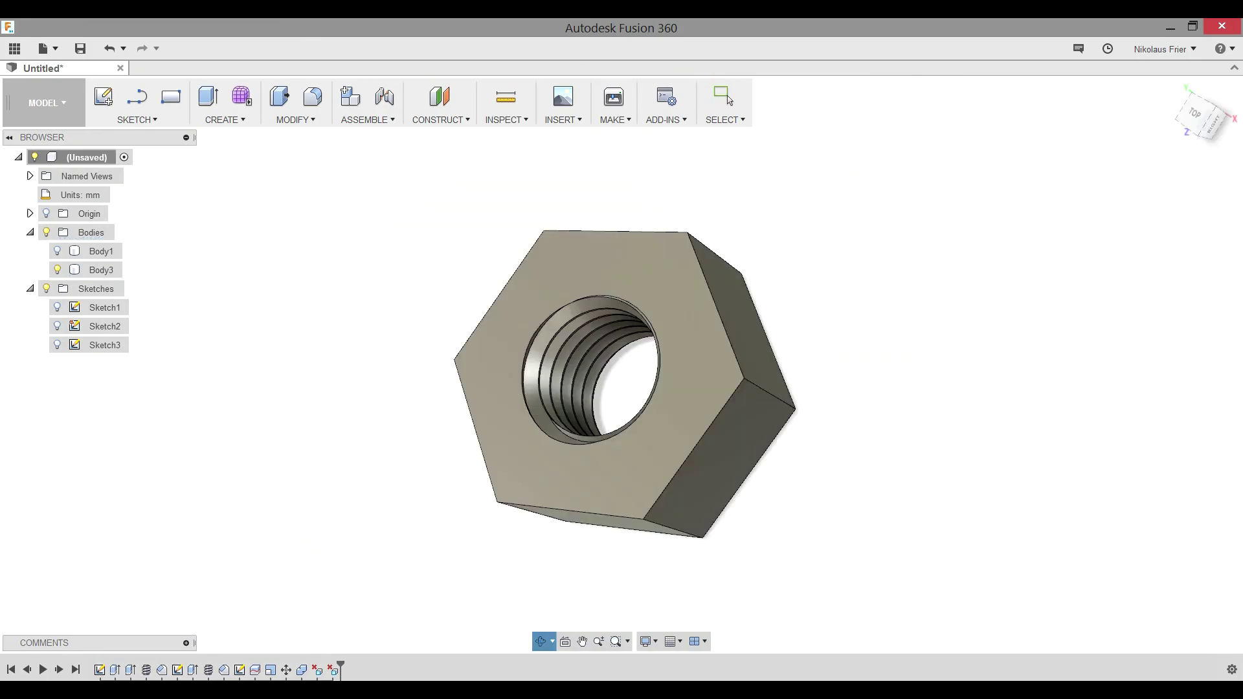
mouse_move(609, 363)
middle_mouse_down("shift")
mouse_move(641, 453)
mouse_move(557, 376)
mouse_move(414, 362)
middle_mouse_up("shift")
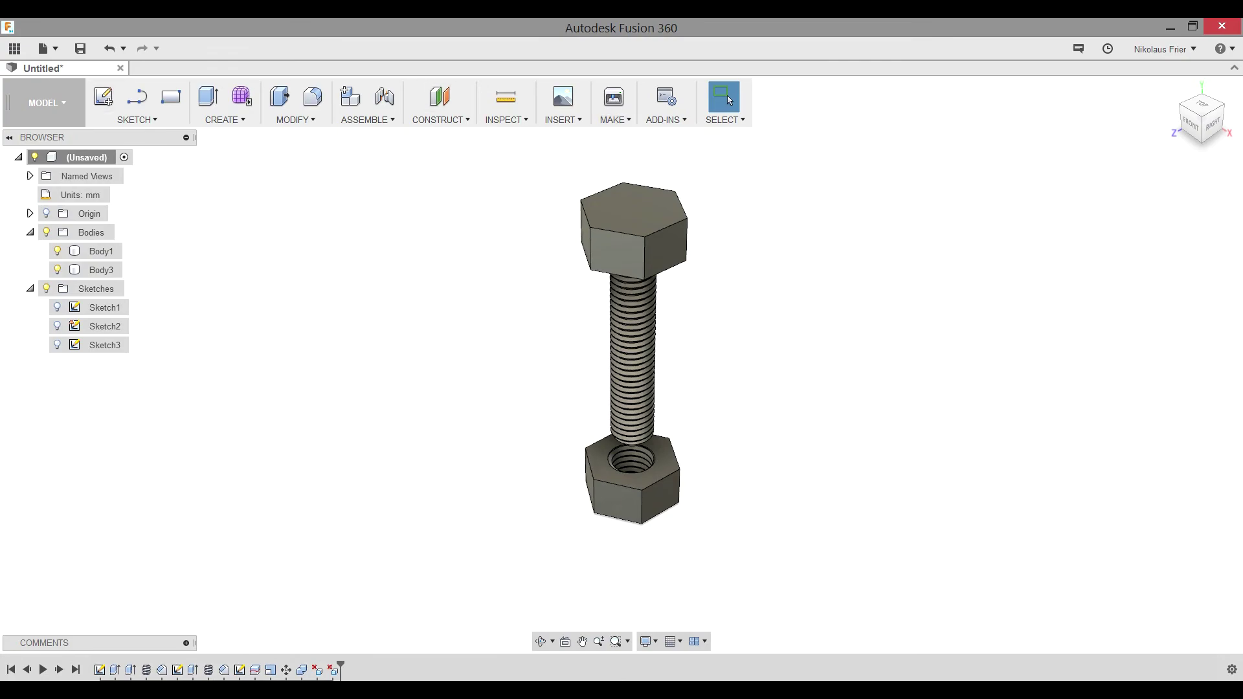
Set up a 3D Print output of the bolt body with Send to 3D Print Utility turned off, and leave the command without exporting
left_click(48, 49)
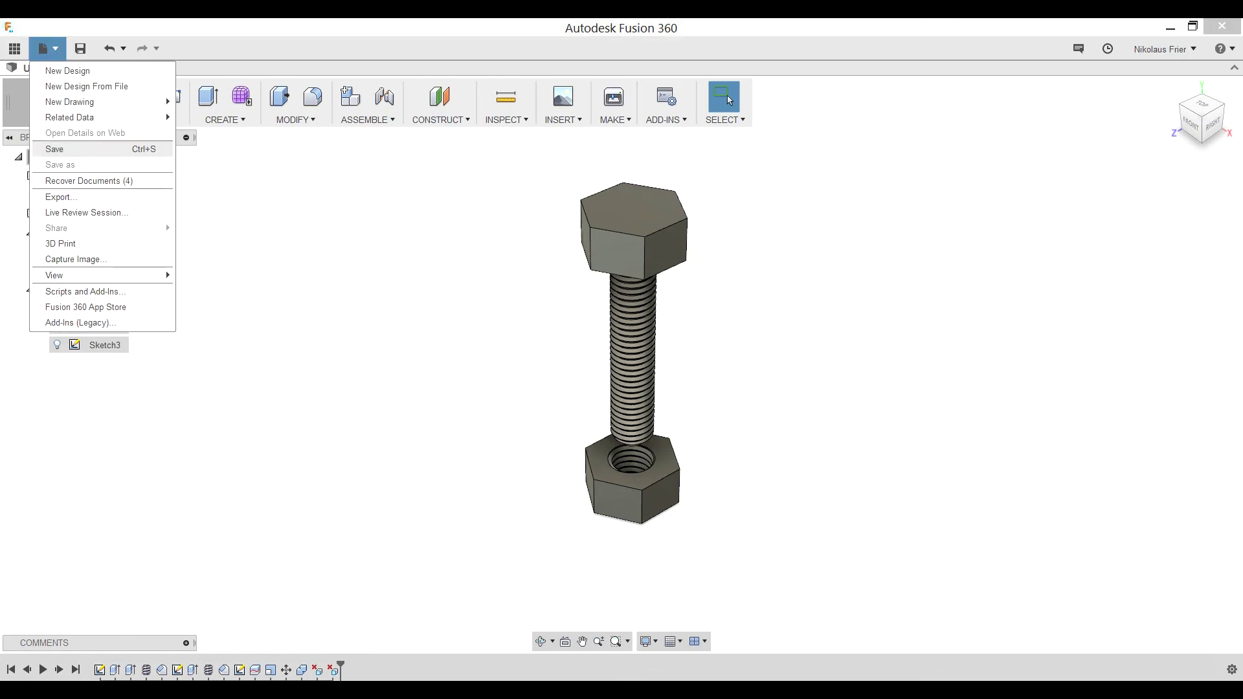
left_click(614, 120)
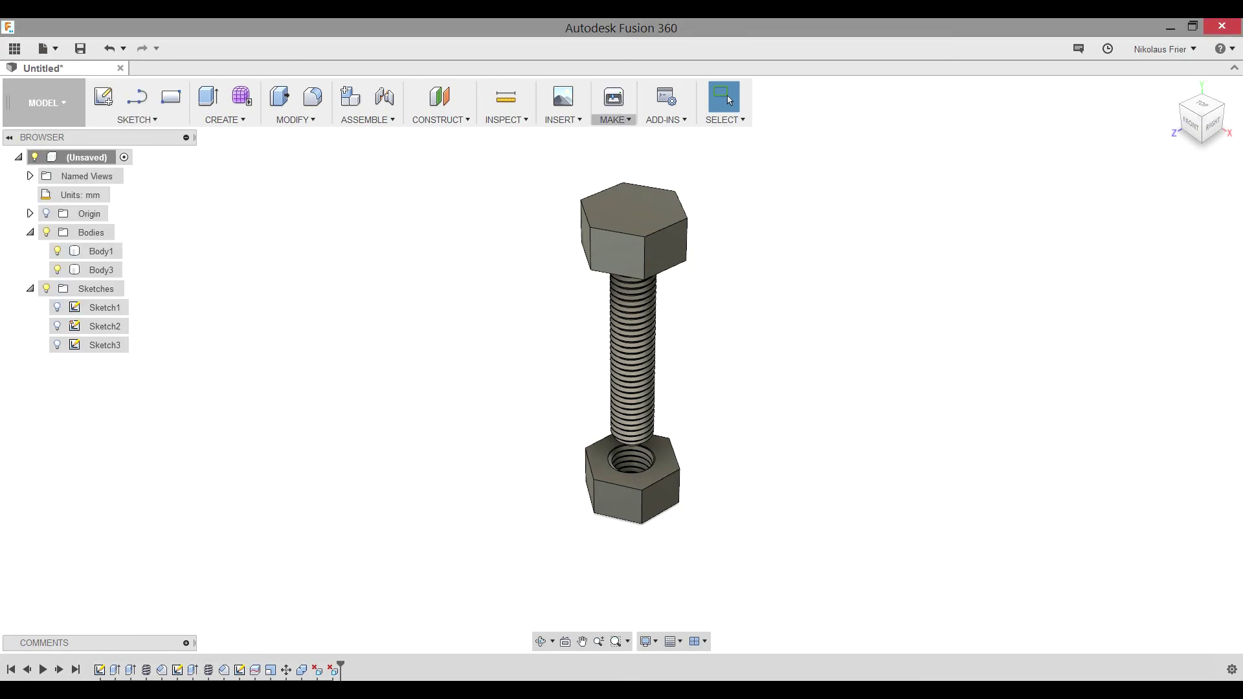
left_click(614, 120)
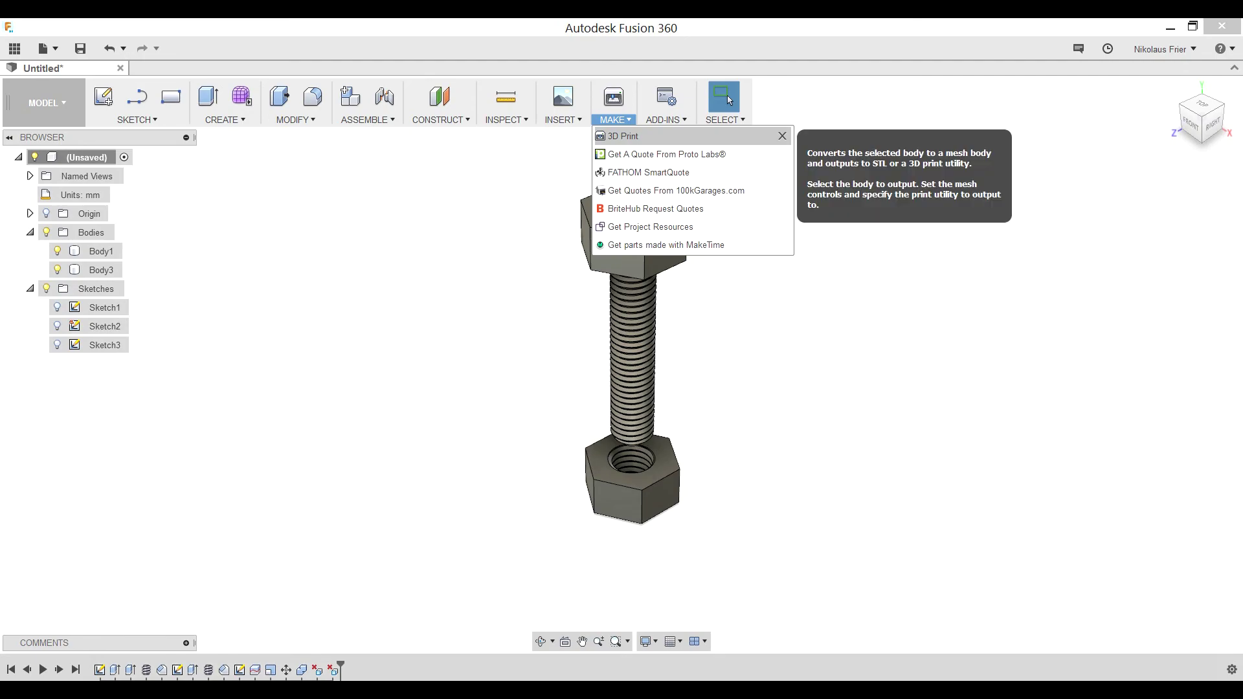
left_click(625, 130)
left_click(634, 197)
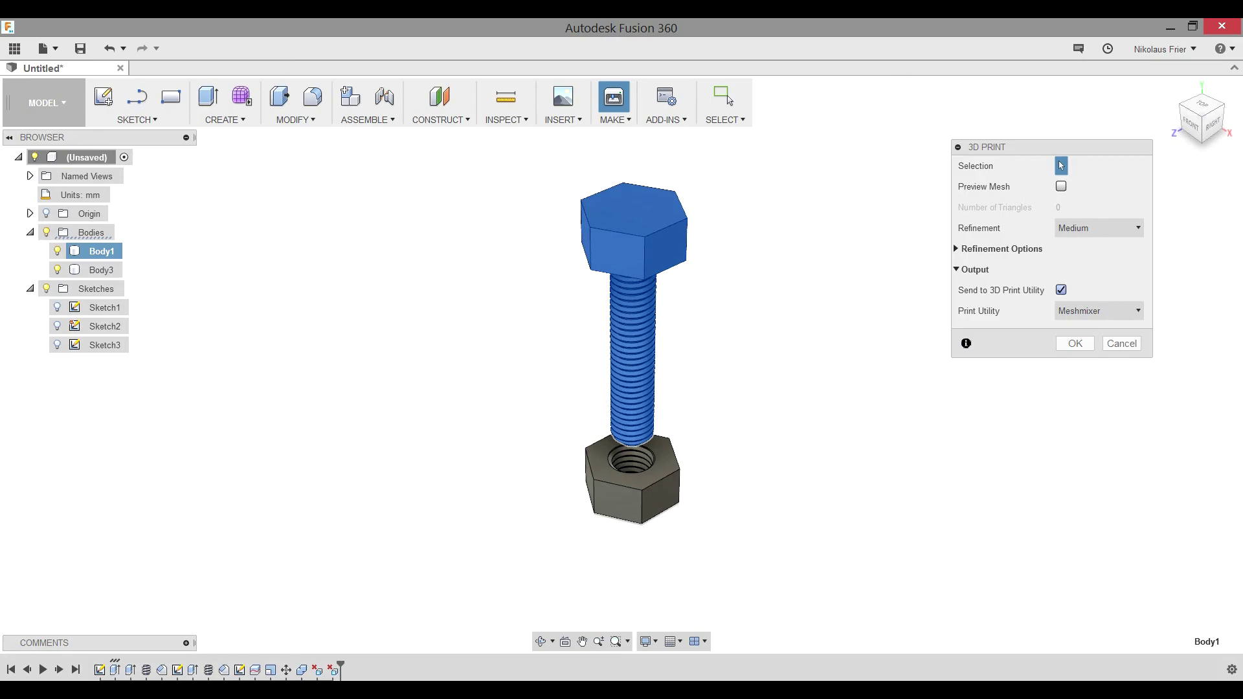
left_click(1061, 290)
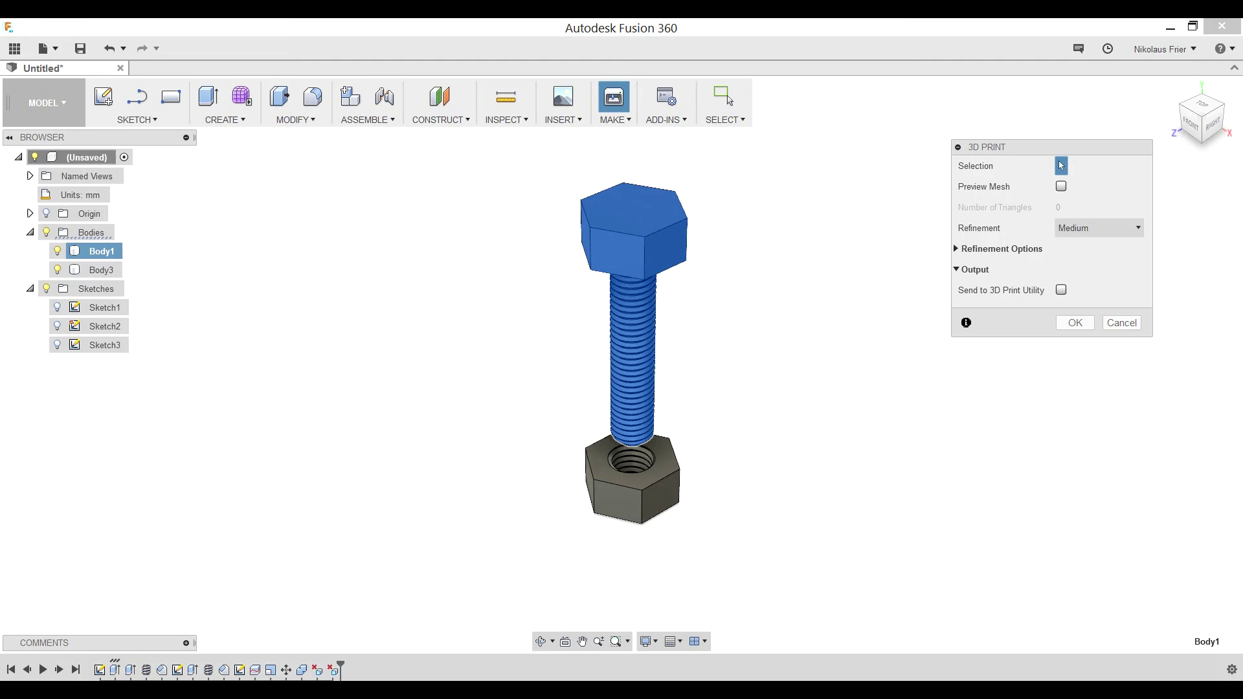
left_click(729, 101)
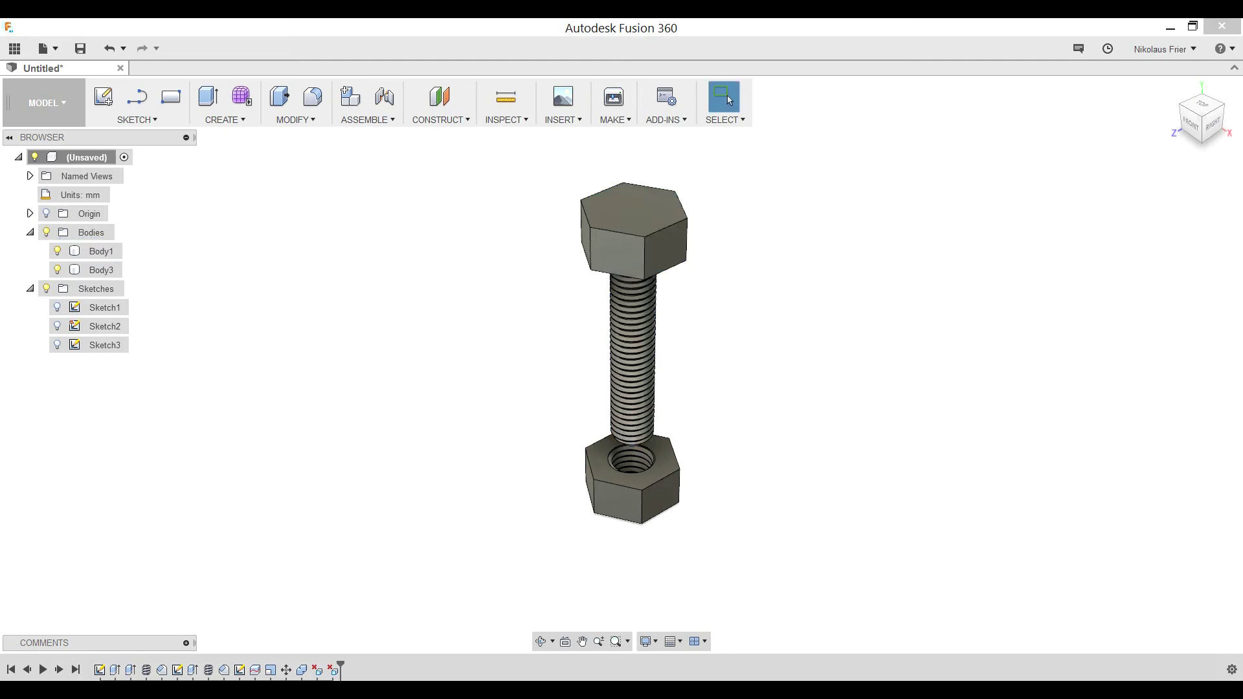